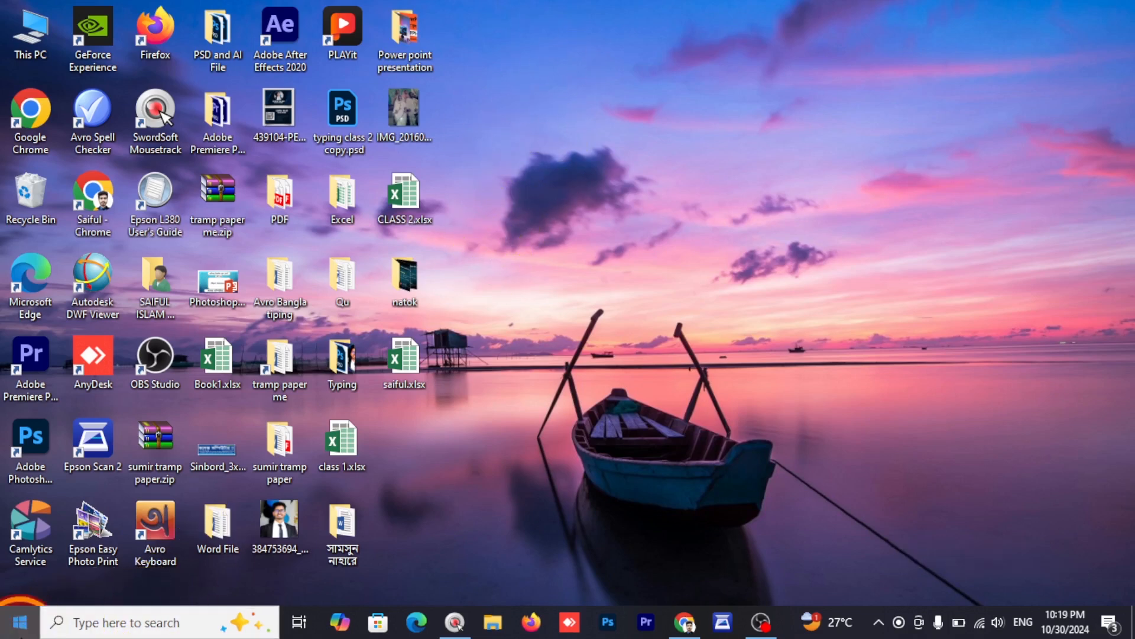
# Step: Create a new Microsoft Excel Worksheet on the desktop and name it Drop Down List
pyautogui.click(20, 622)
pyautogui.click(593, 237)
pyautogui.rightClick(504, 109)
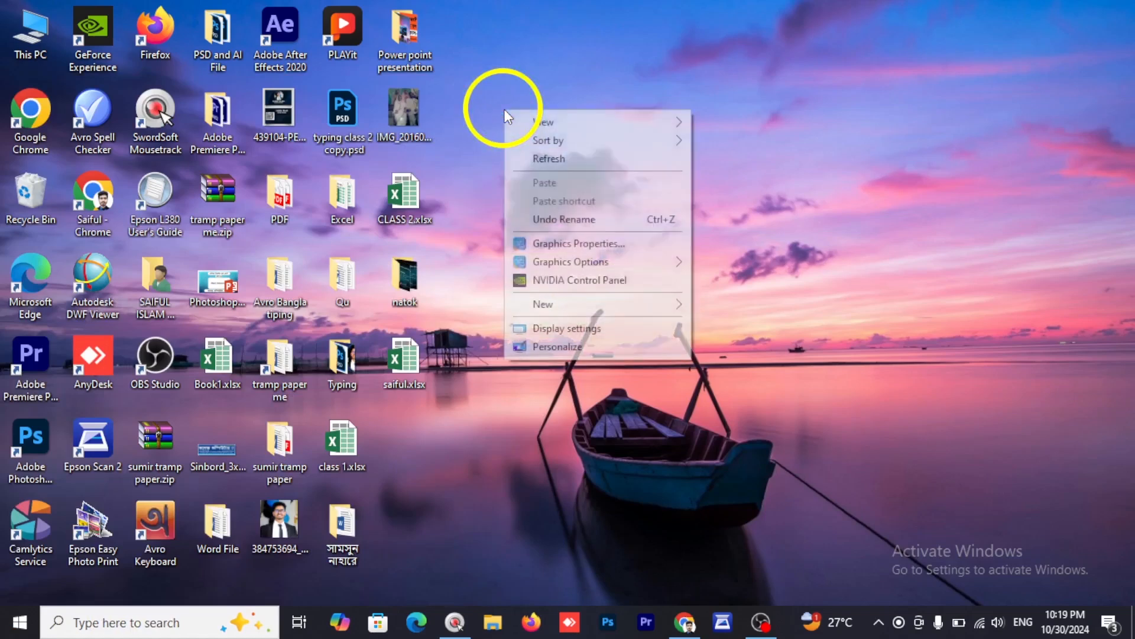
pyautogui.moveTo(568, 307)
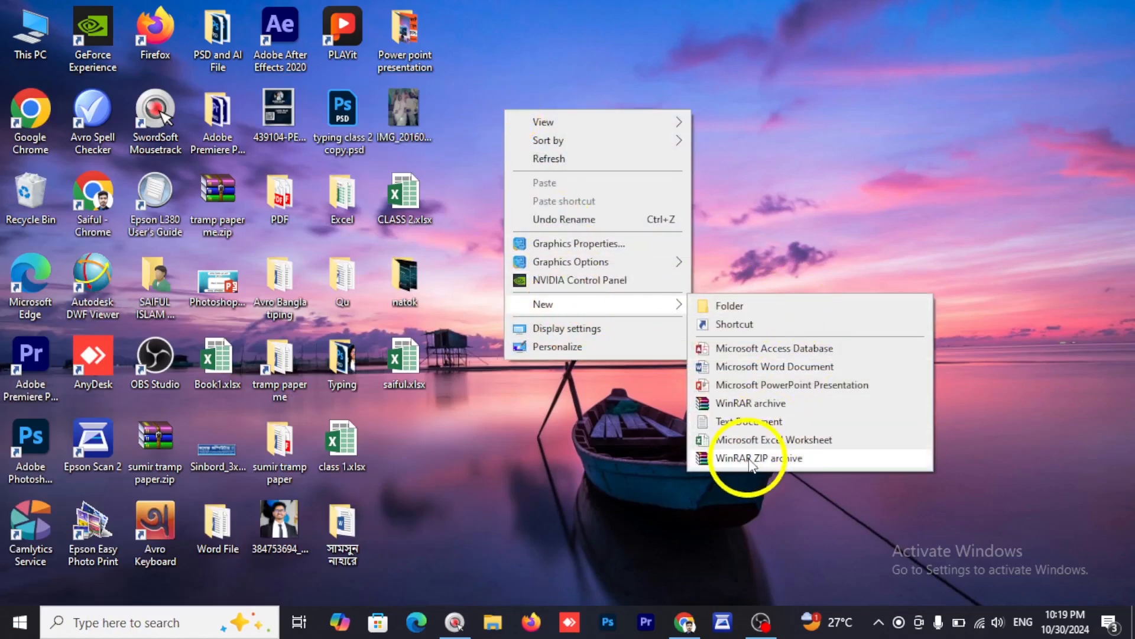
pyautogui.click(807, 441)
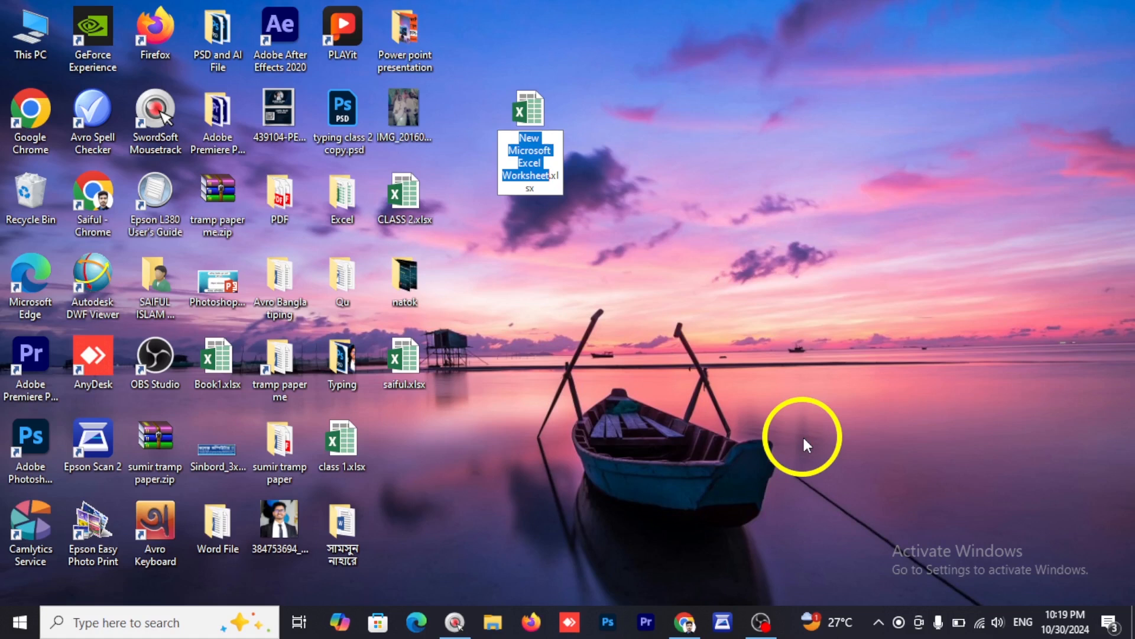
pyautogui.press('BackSpace')
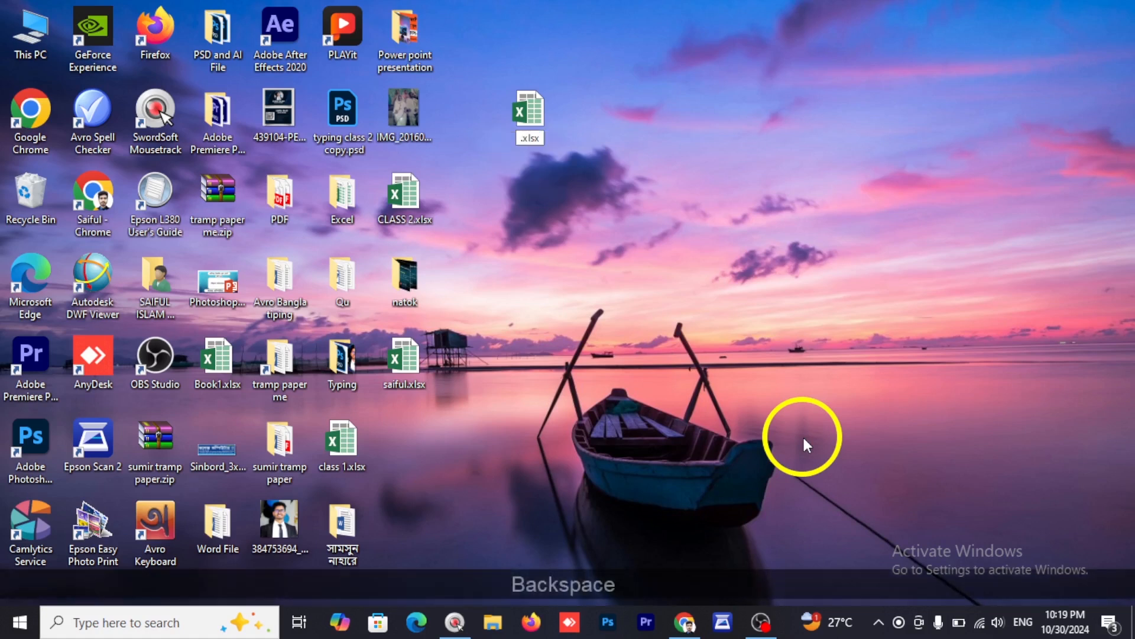
pyautogui.write('D')
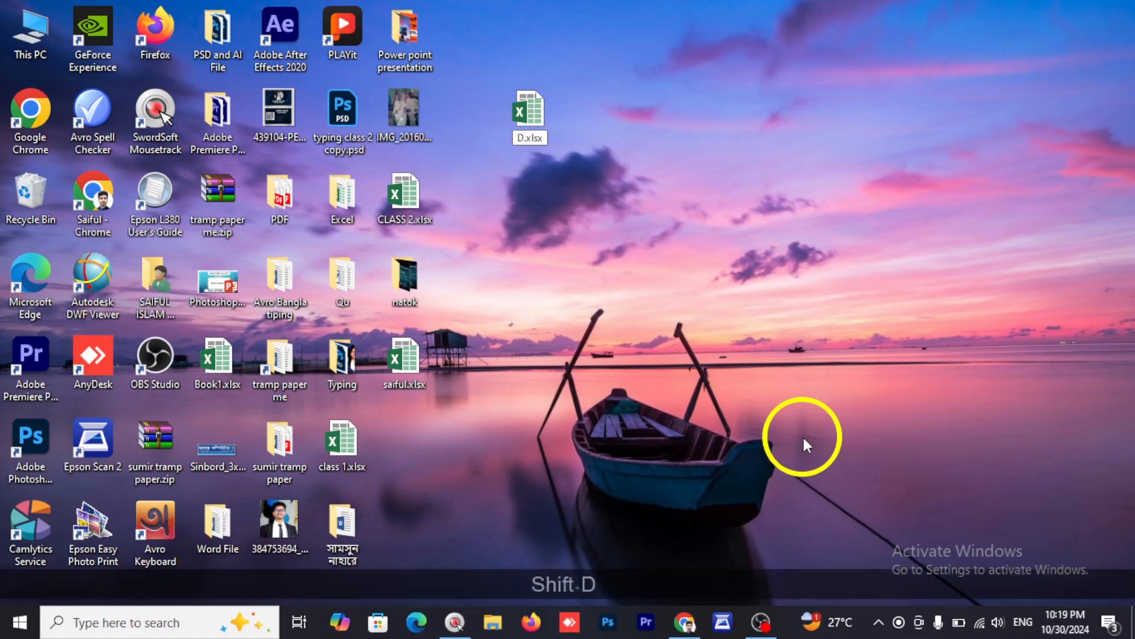
pyautogui.write('rop ')
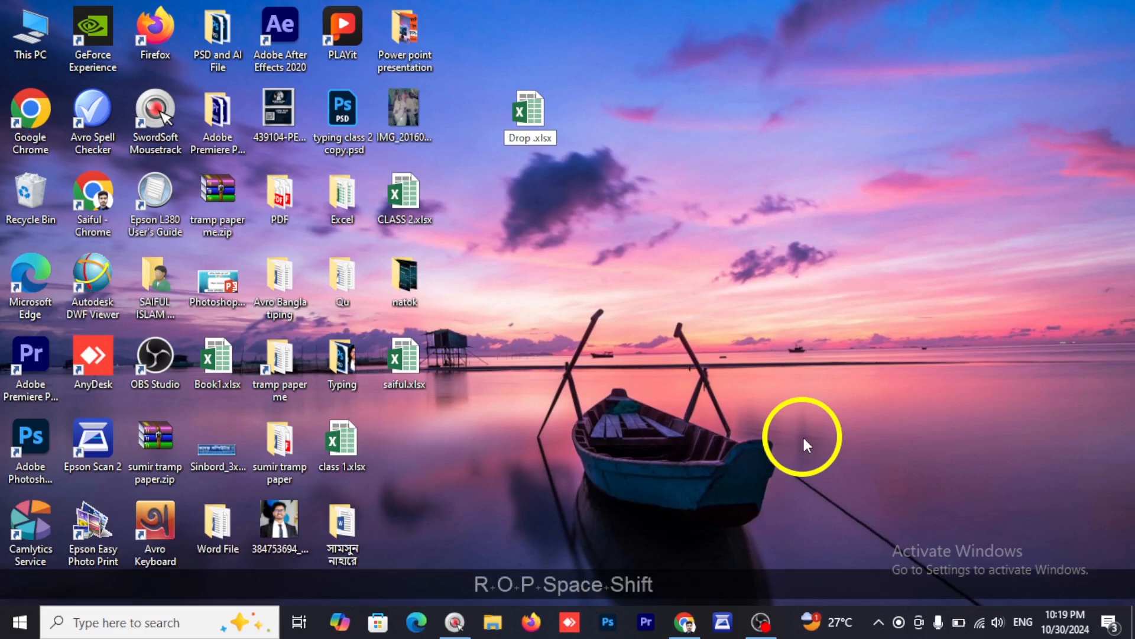
pyautogui.write('Down Lis')
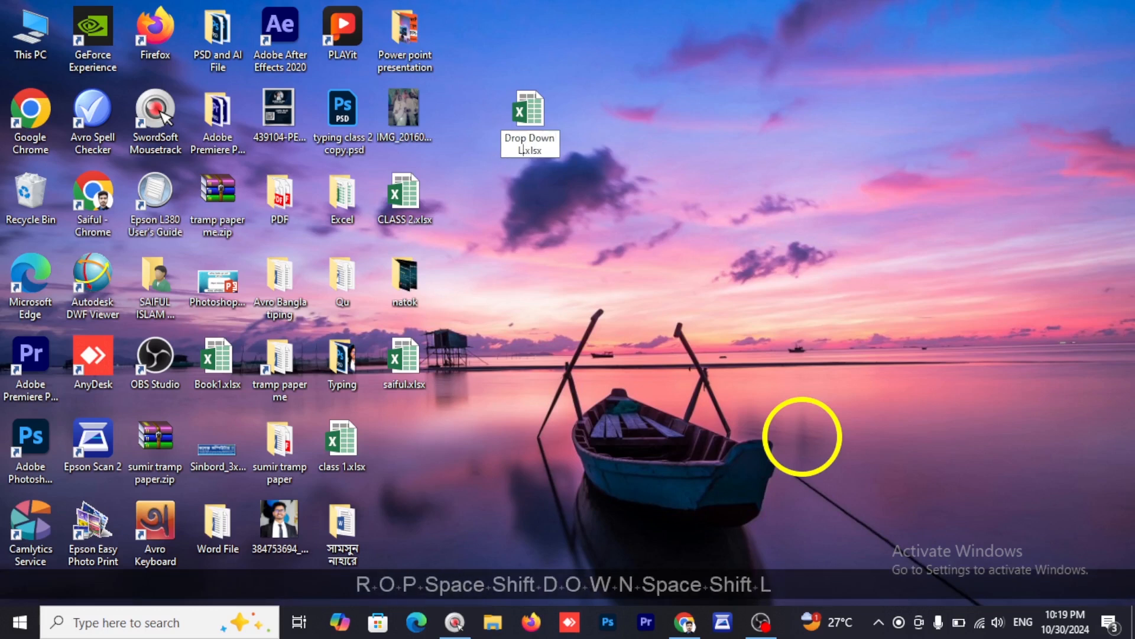
pyautogui.write('t')
pyautogui.press('Return')
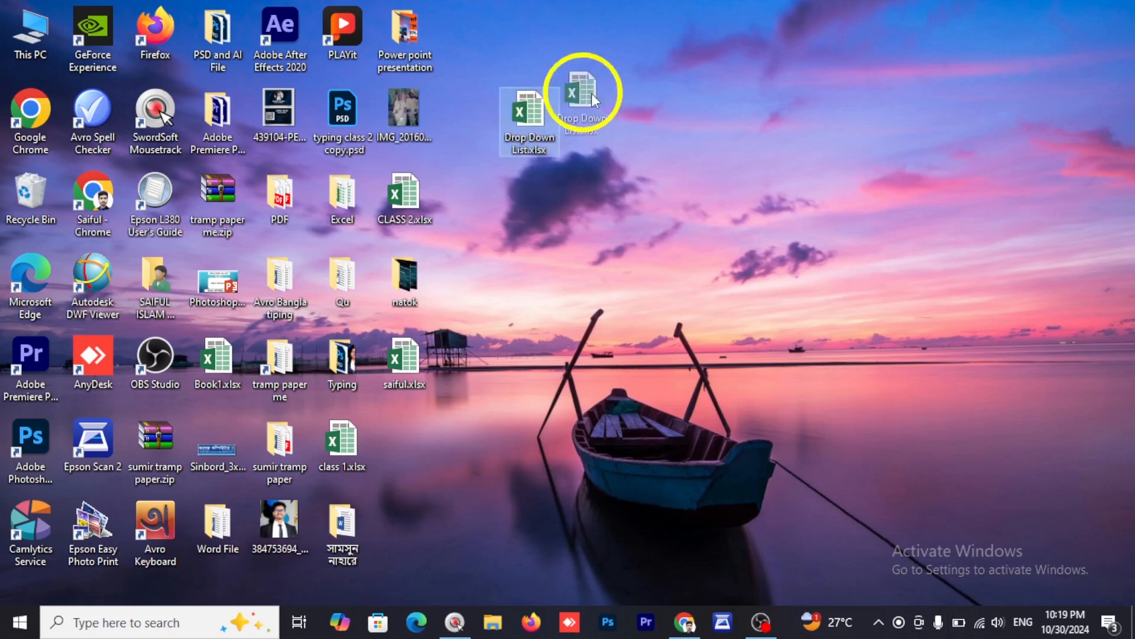
# Step: Reposition the Drop Down List.xlsx file slightly on the desktop, then open it and dismiss the Office activation wizard
pyautogui.moveTo(591, 93); pyautogui.dragTo(600, 113)
pyautogui.click(594, 120)
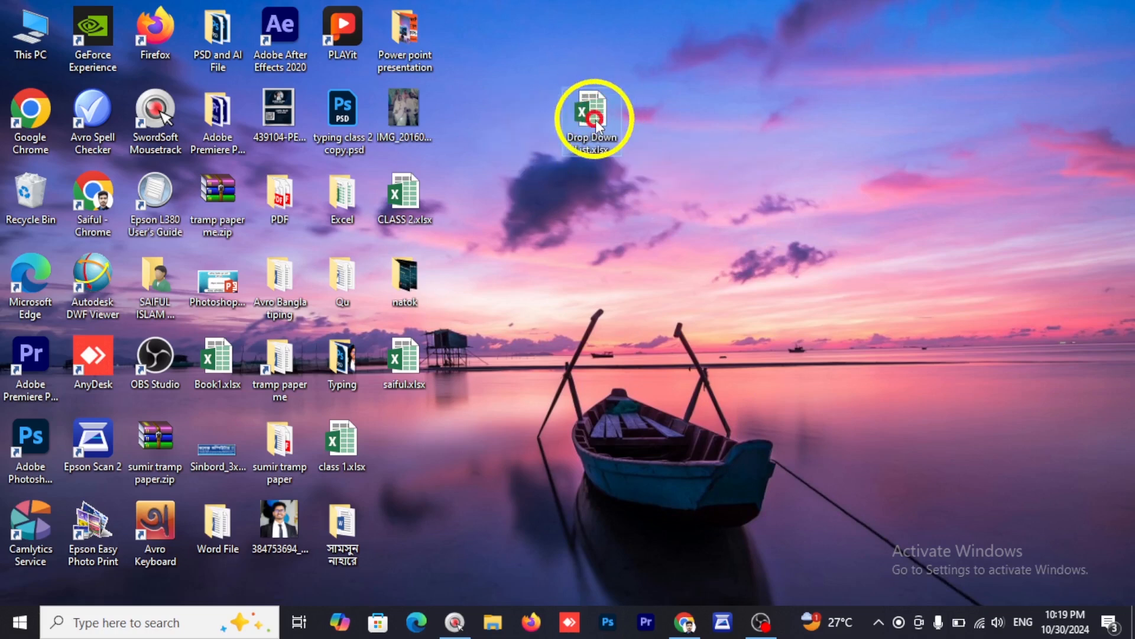
pyautogui.doubleClick(595, 119)
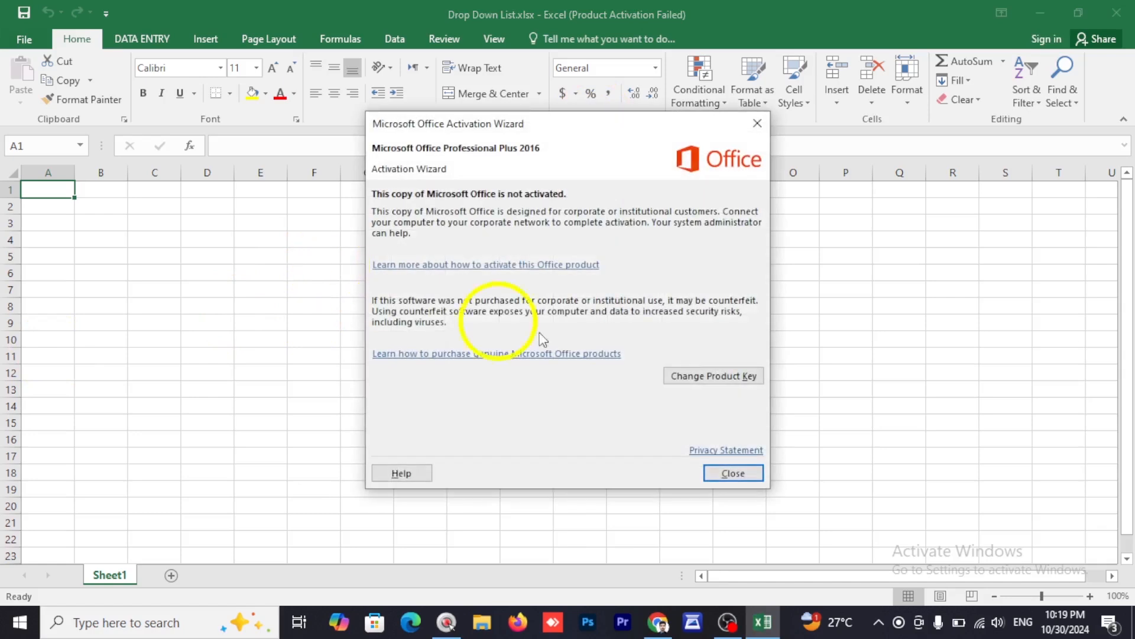
pyautogui.click(733, 473)
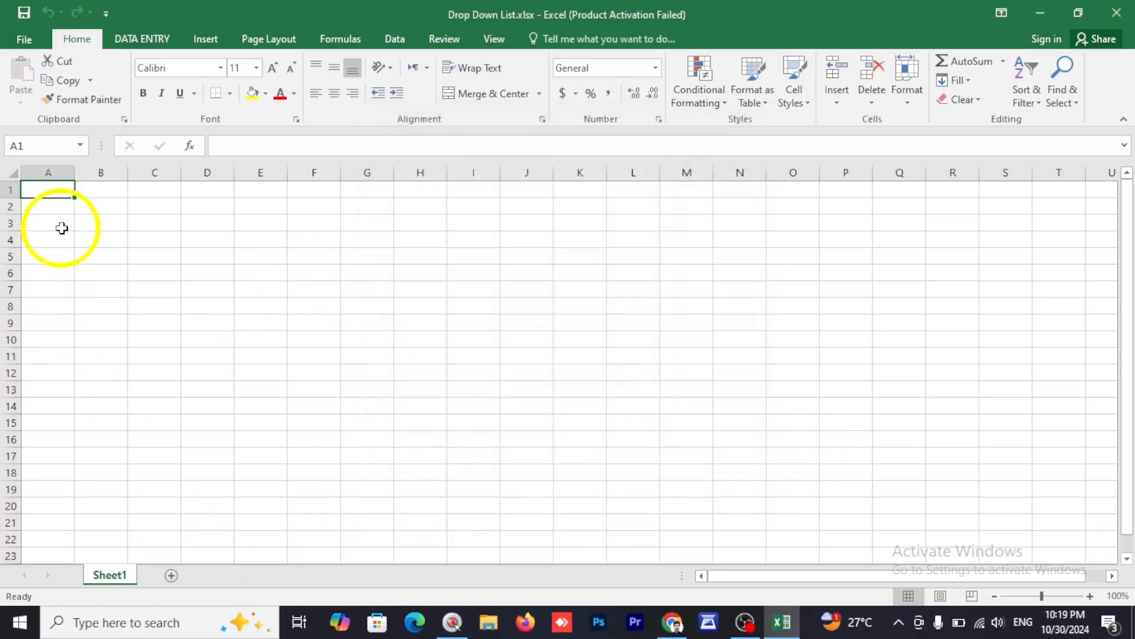
pyautogui.moveTo(114, 190); pyautogui.dragTo(378, 494)
pyautogui.click(148, 242)
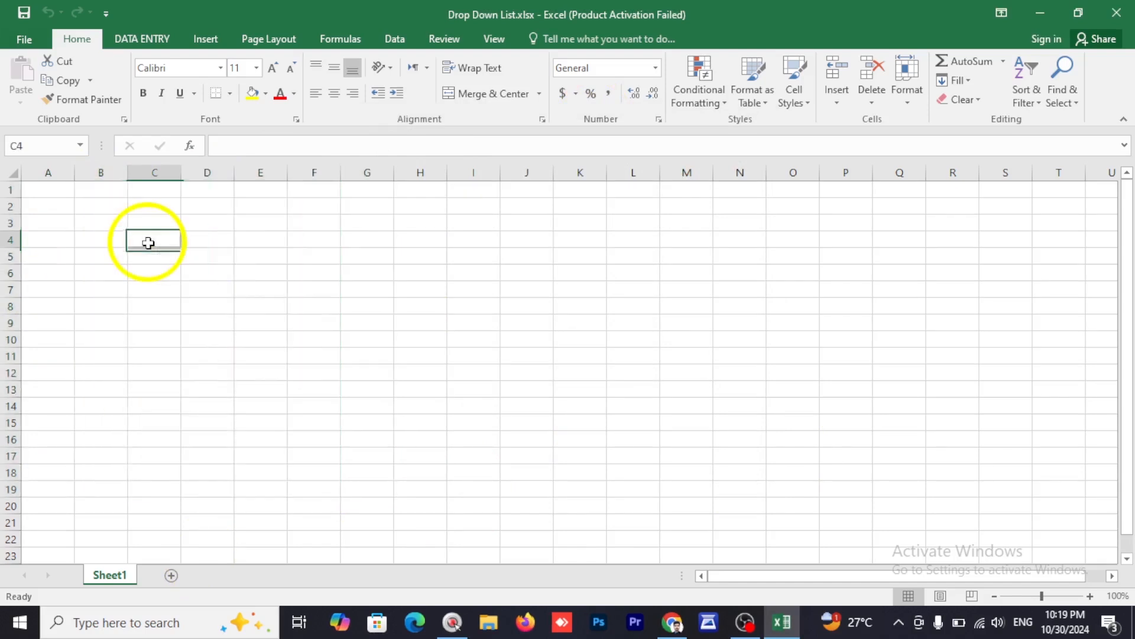
pyautogui.moveTo(104, 190); pyautogui.dragTo(311, 476)
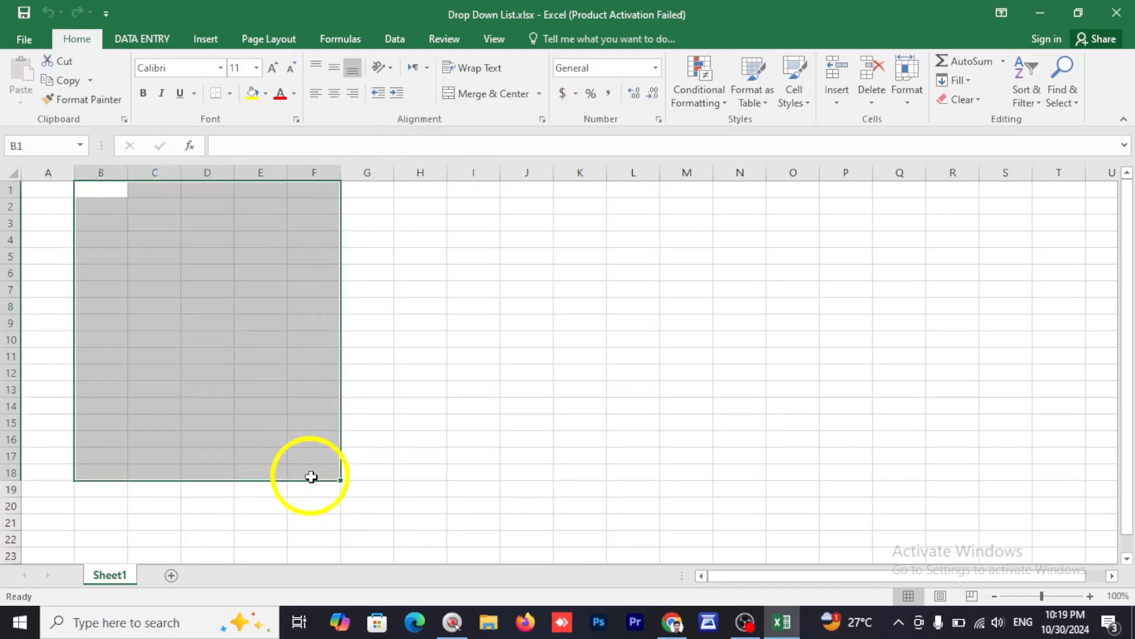
# Step: Enter the column headers Sl, Department and Subject in cells B2, C2 and D2
pyautogui.click(119, 202)
pyautogui.write('Sl')
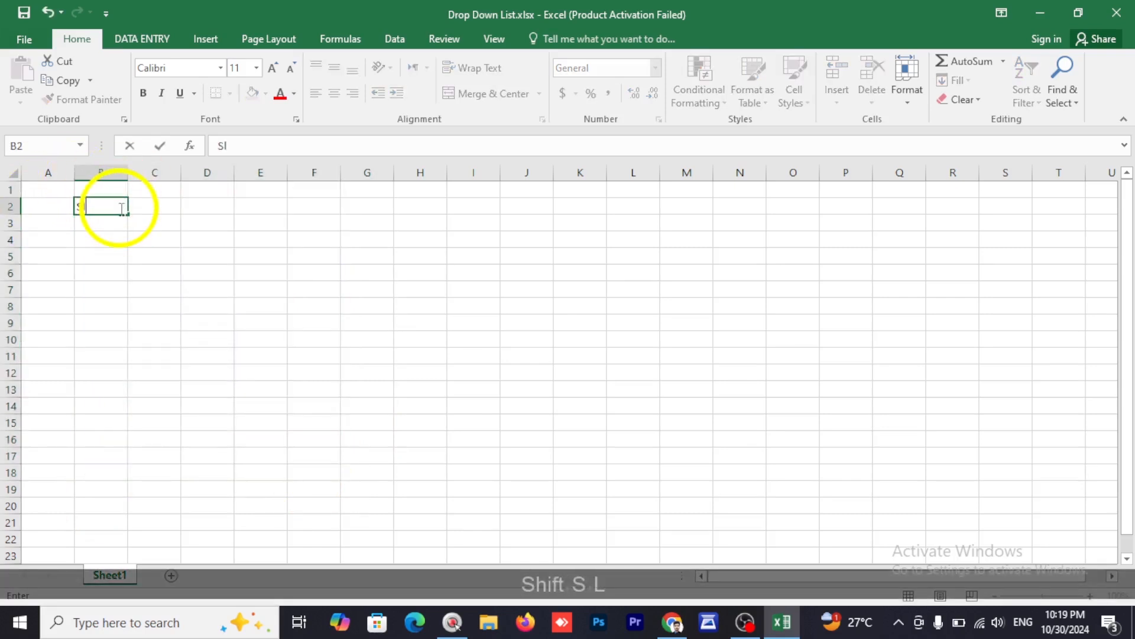
pyautogui.press('Tab')
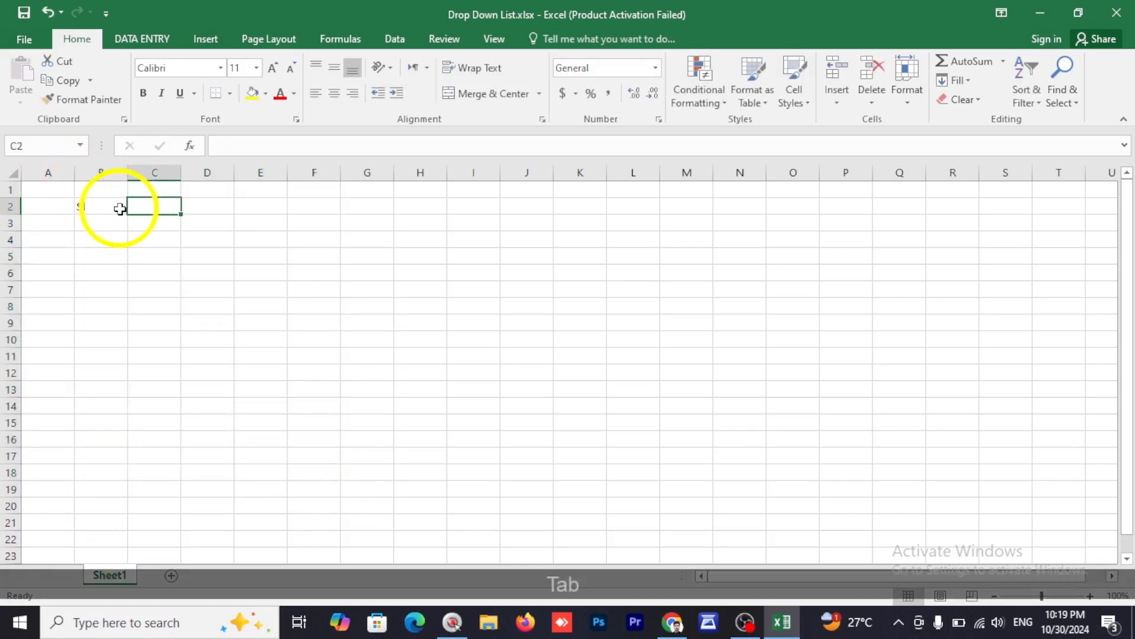
pyautogui.write('De')
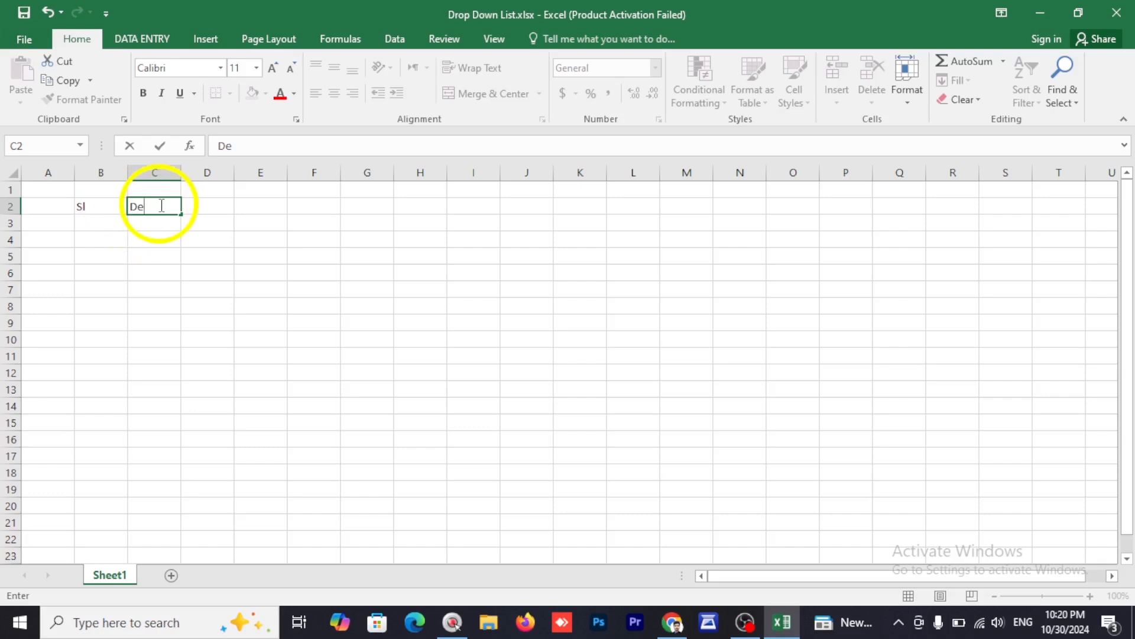
pyautogui.write('part')
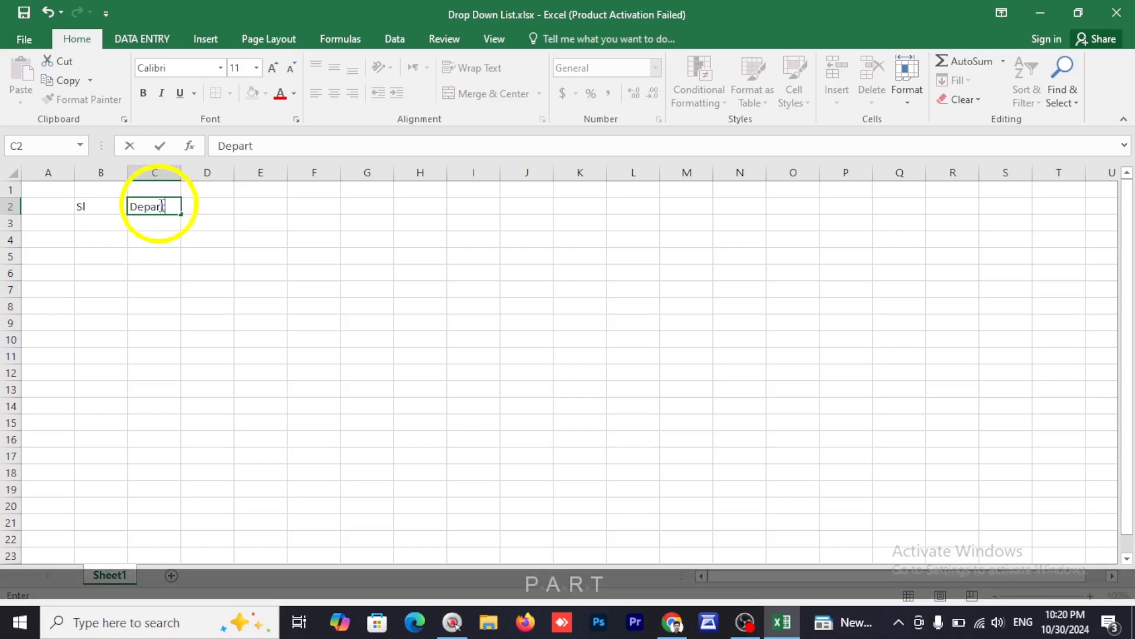
pyautogui.write('ment')
pyautogui.press('Tab')
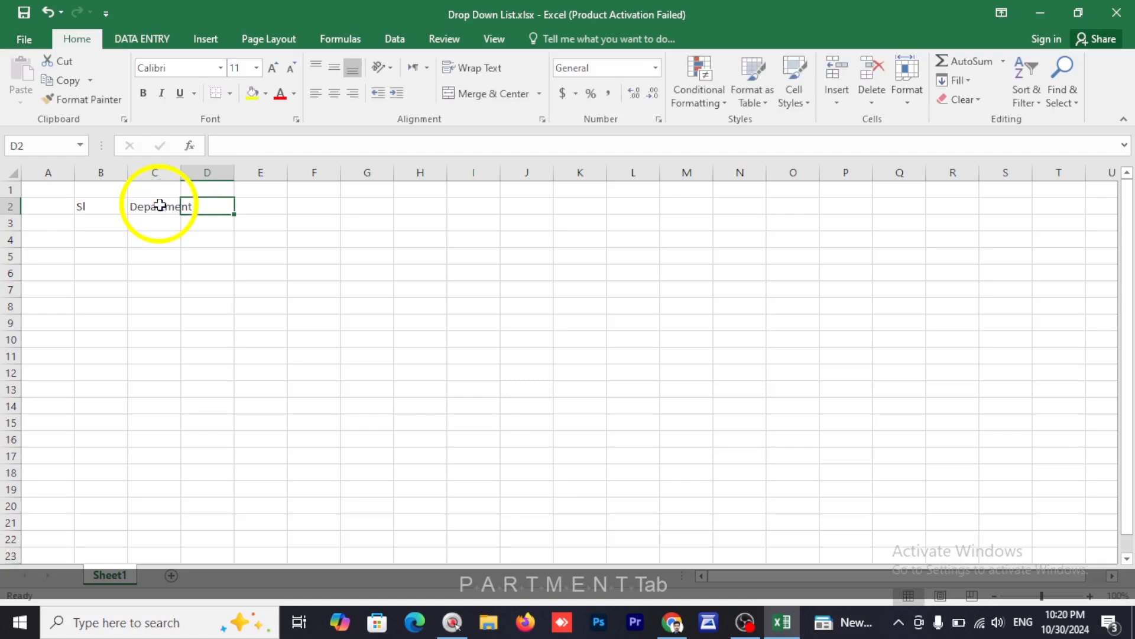
pyautogui.write('Su')
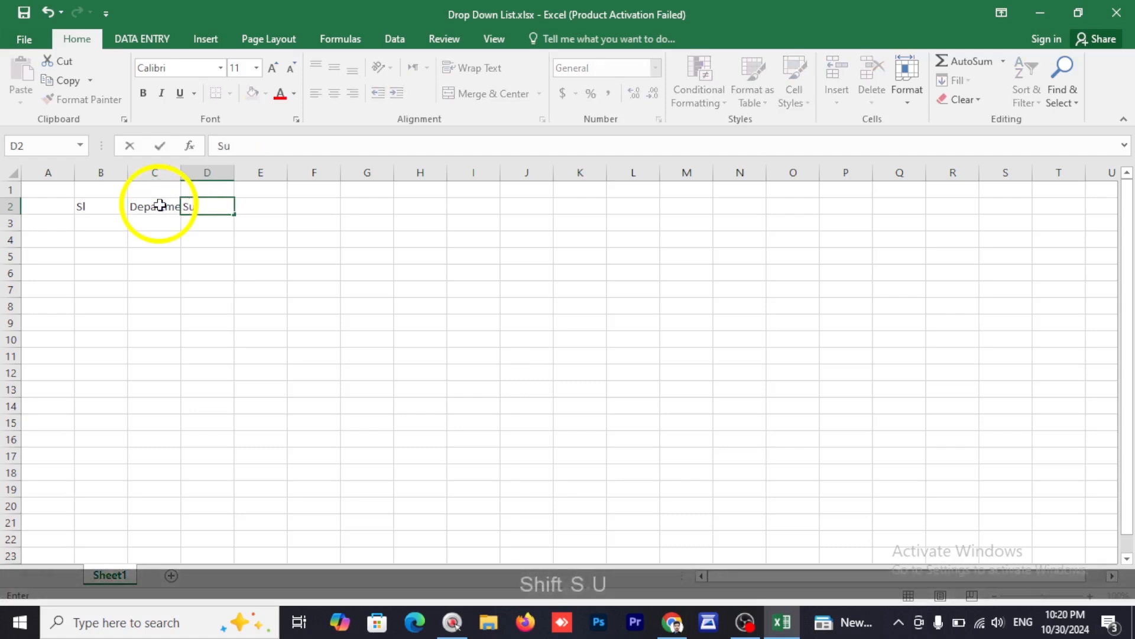
pyautogui.write('bject')
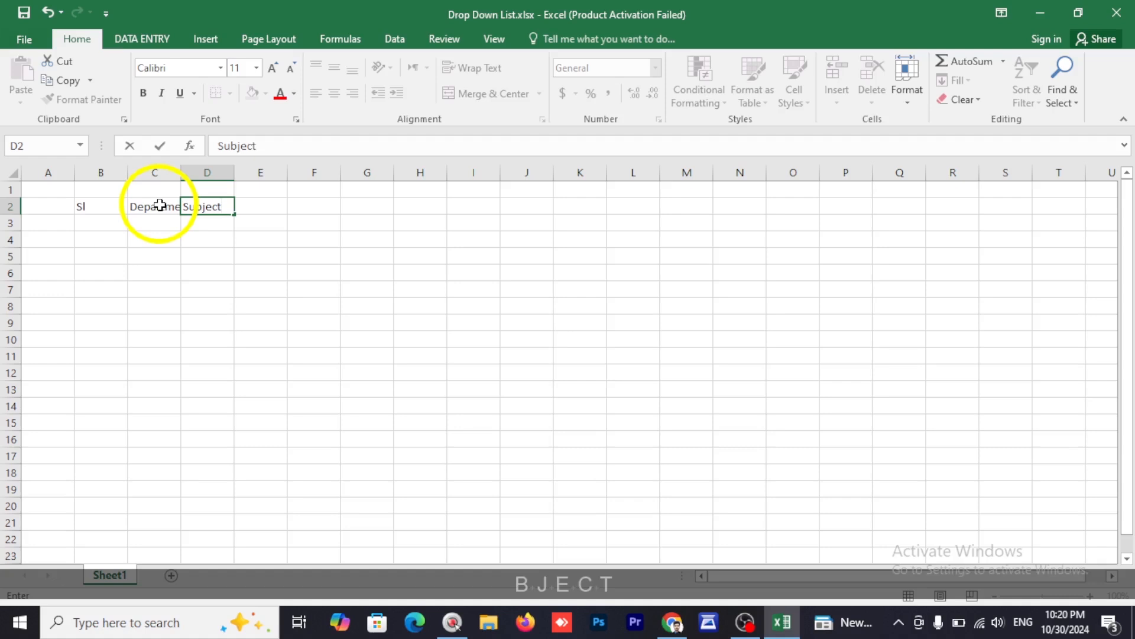
pyautogui.press('Return')
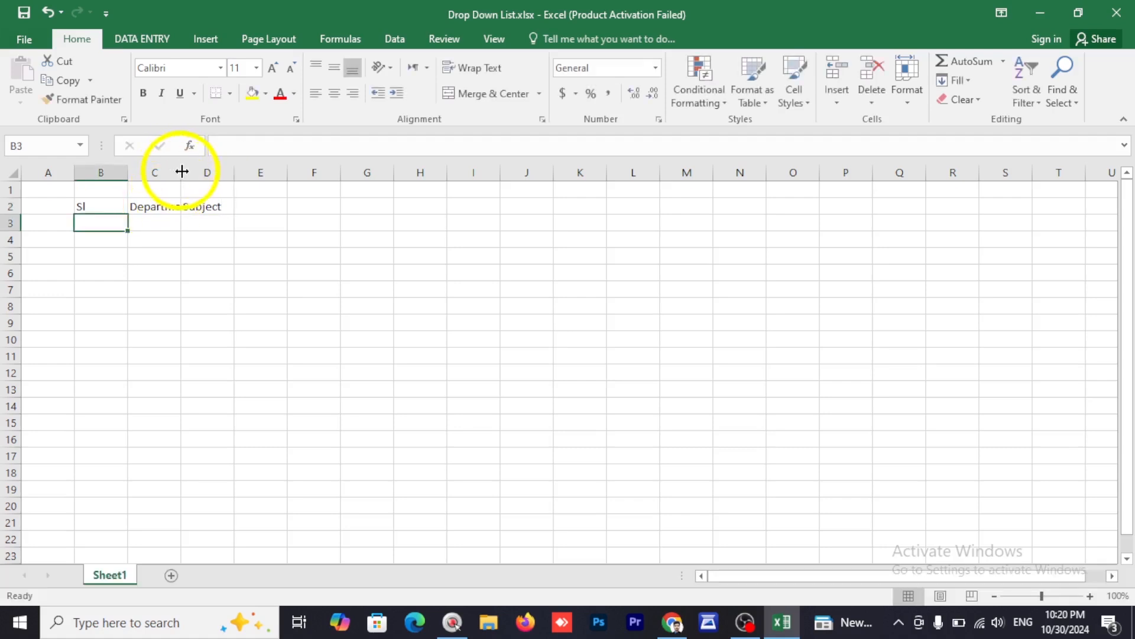
# Step: Widen the Department and Subject columns so that both have ample room beyond their header text
pyautogui.moveTo(181, 172); pyautogui.dragTo(217, 172)
pyautogui.click(181, 222)
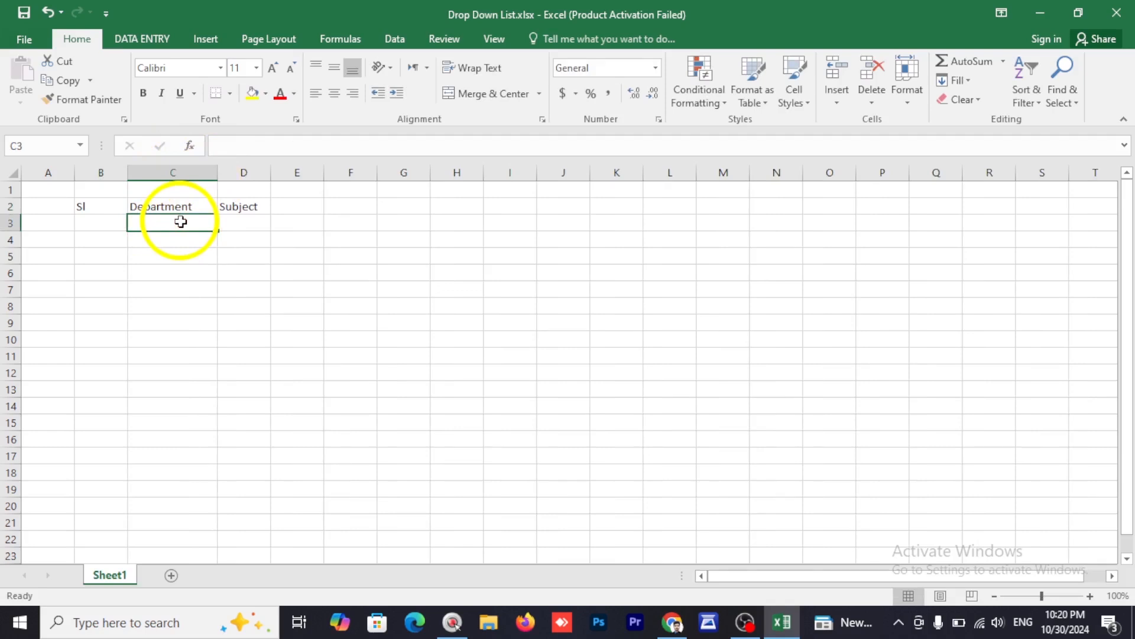
pyautogui.moveTo(180, 223); pyautogui.dragTo(175, 254)
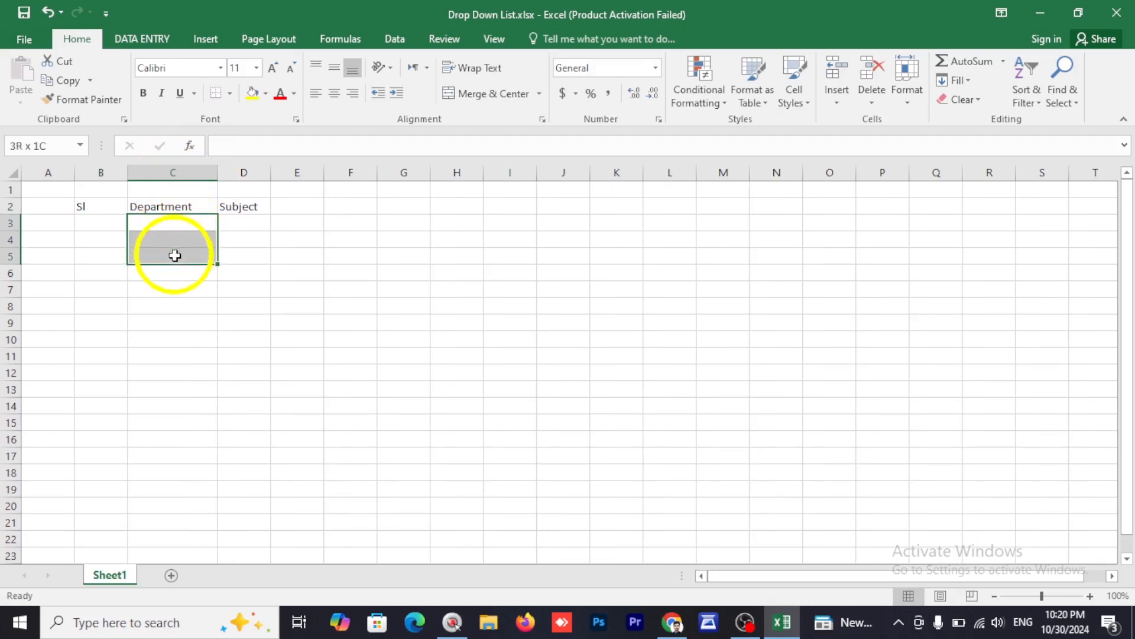
pyautogui.click(237, 223)
pyautogui.moveTo(251, 221); pyautogui.dragTo(243, 304)
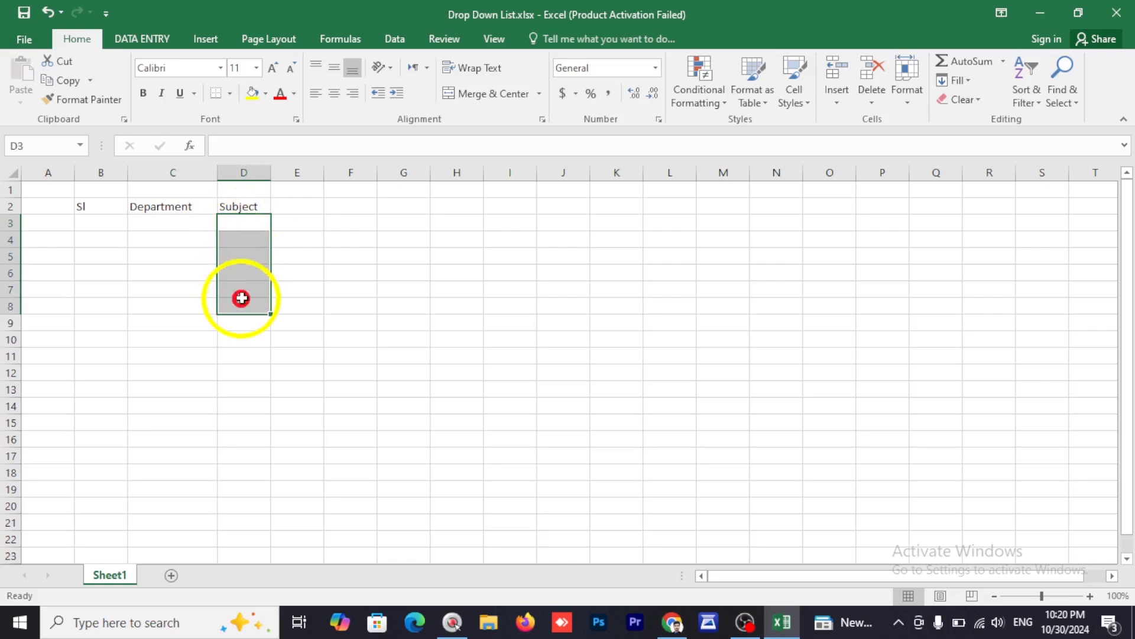
pyautogui.moveTo(279, 174); pyautogui.dragTo(318, 174)
pyautogui.click(147, 222)
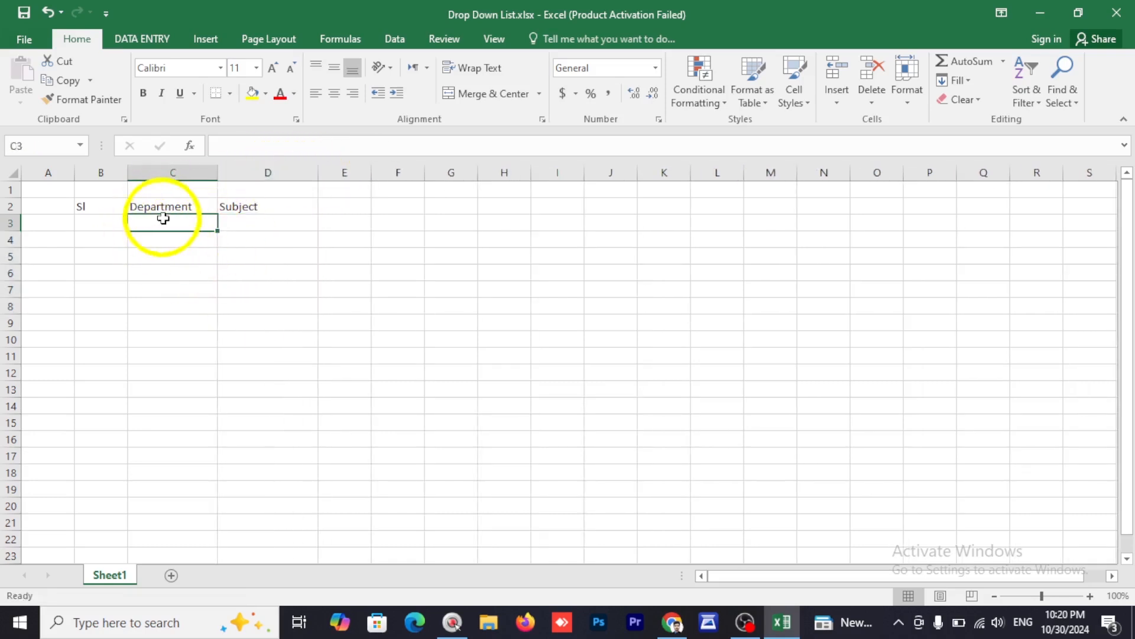
pyautogui.click(247, 223)
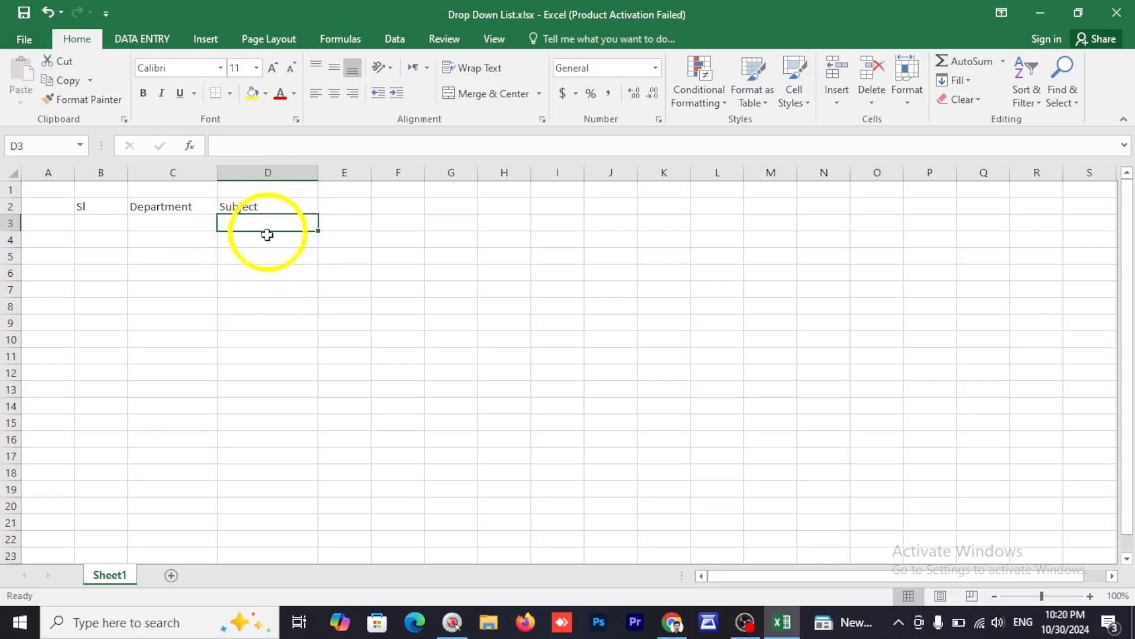
pyautogui.moveTo(218, 171); pyautogui.dragTo(239, 171)
pyautogui.click(180, 236)
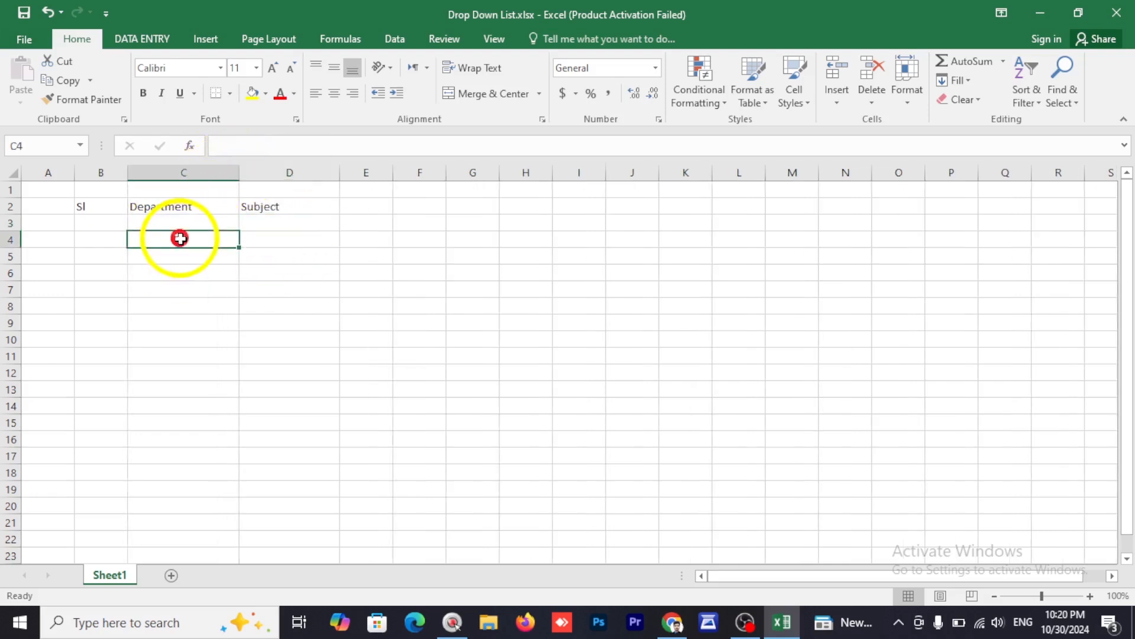
pyautogui.click(269, 250)
pyautogui.click(282, 234)
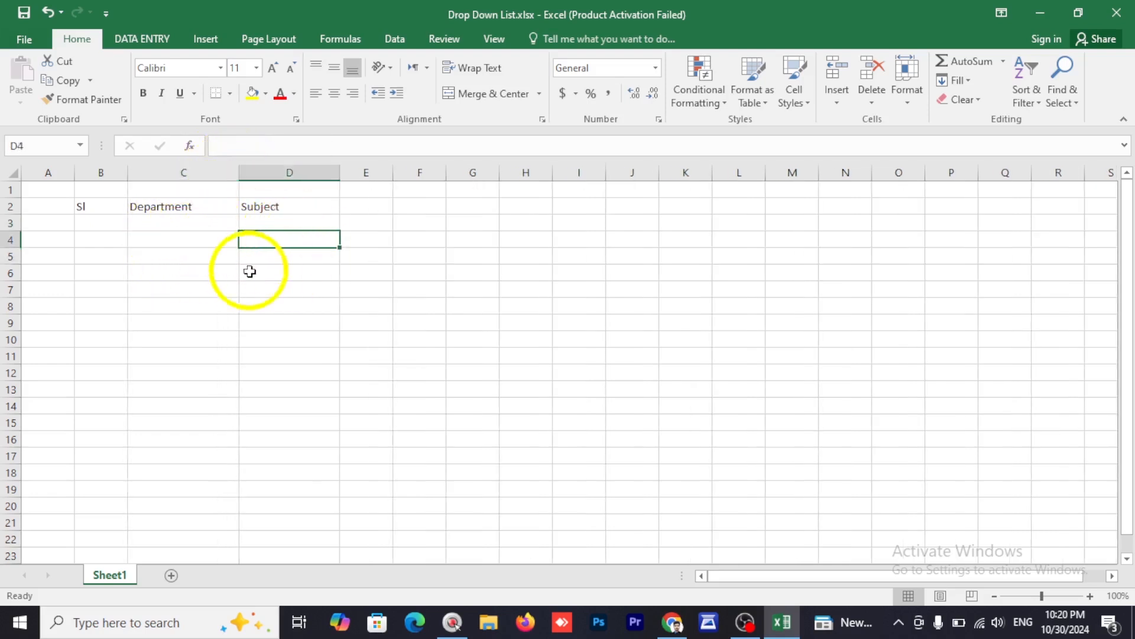
pyautogui.click(166, 253)
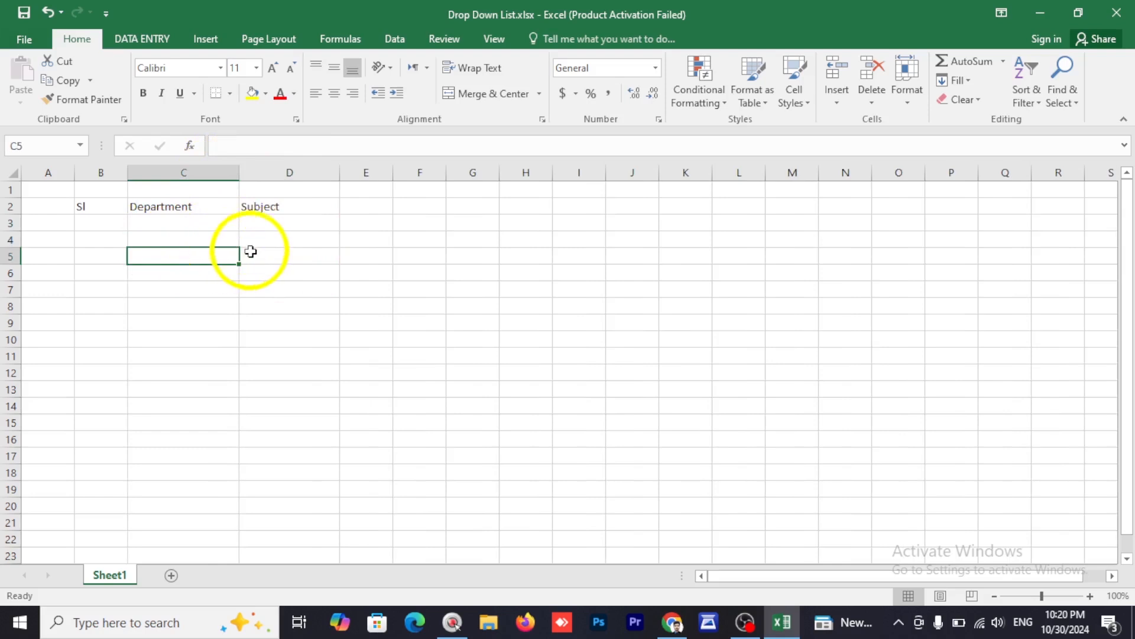
pyautogui.click(271, 253)
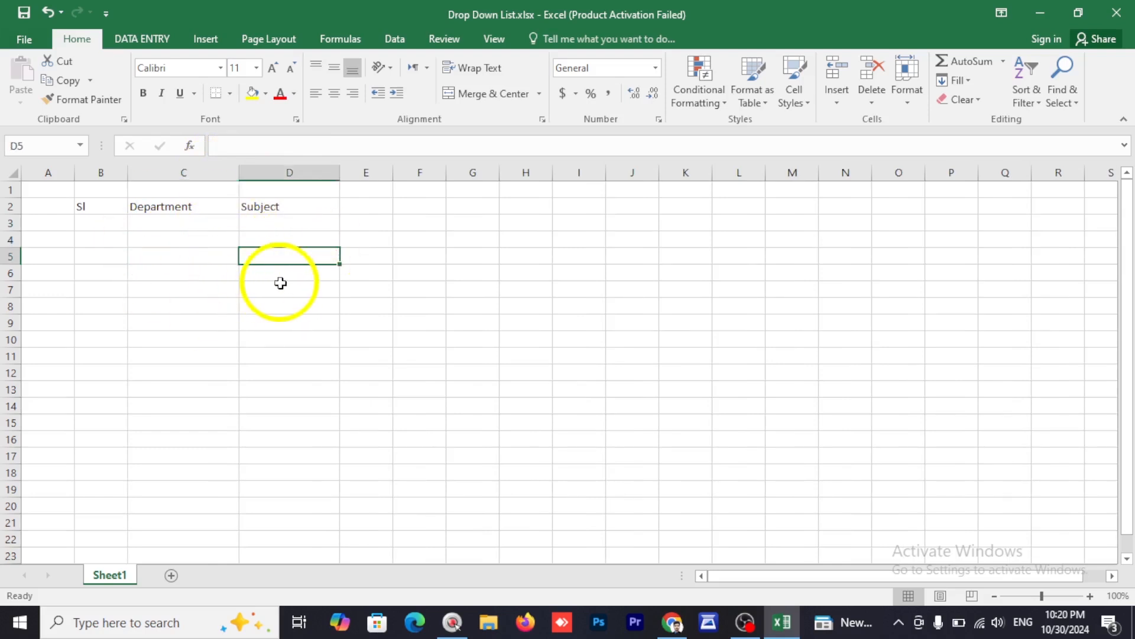
pyautogui.click(90, 223)
pyautogui.click(89, 204)
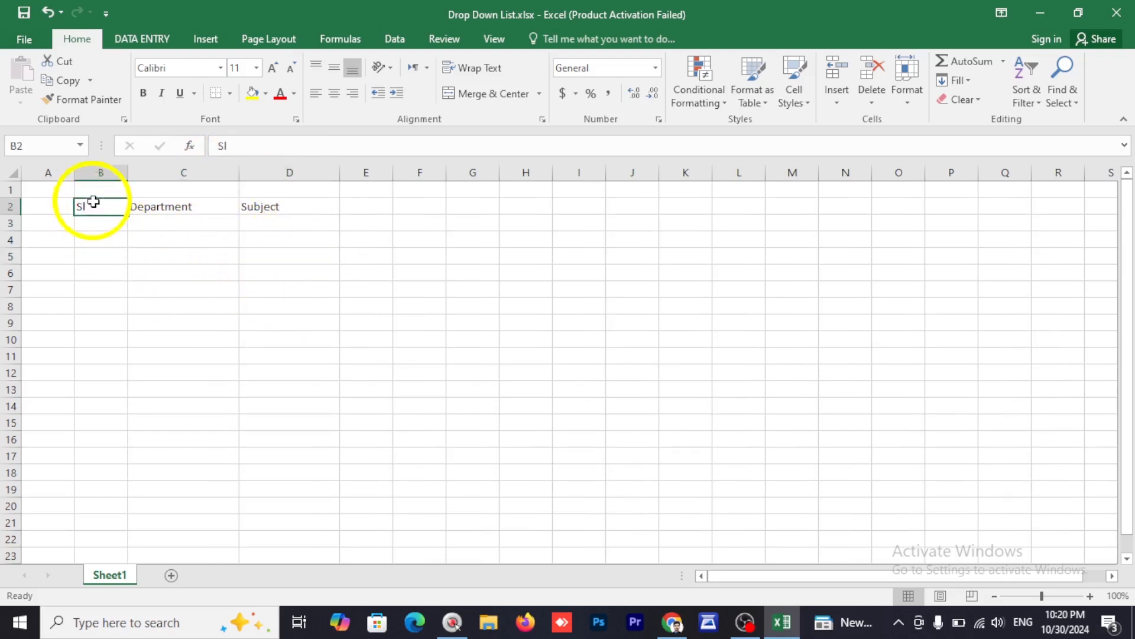
pyautogui.click(208, 214)
pyautogui.click(266, 214)
pyautogui.click(208, 211)
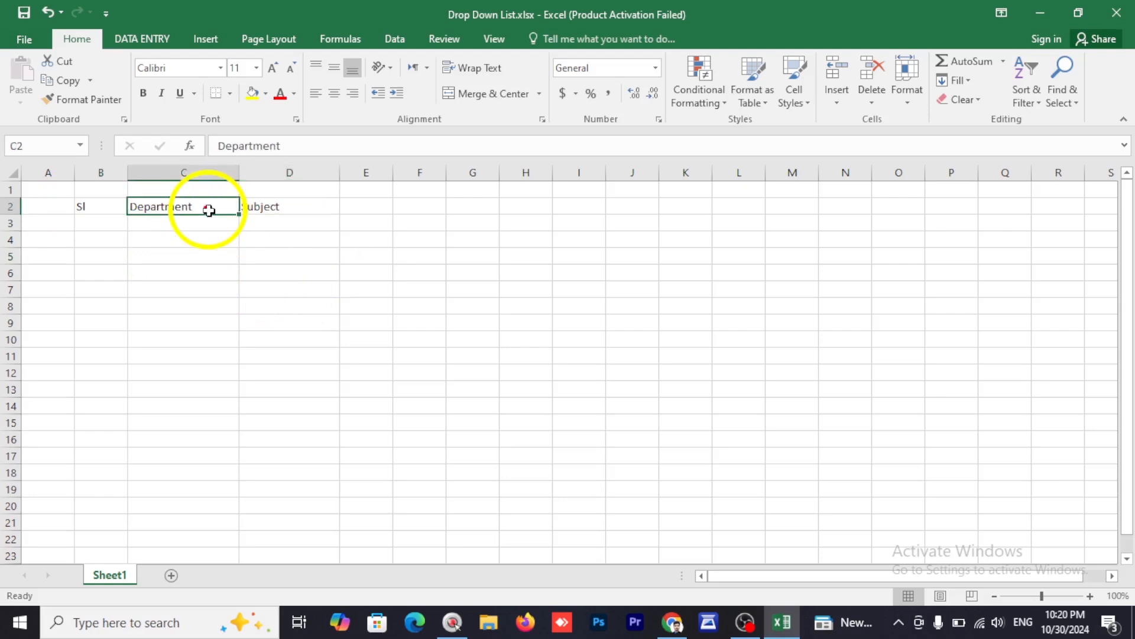
# Step: Convert the range B2:D21 into a table that uses its first row as headers, and narrow the Sl column slightly
pyautogui.moveTo(96, 211); pyautogui.dragTo(263, 529)
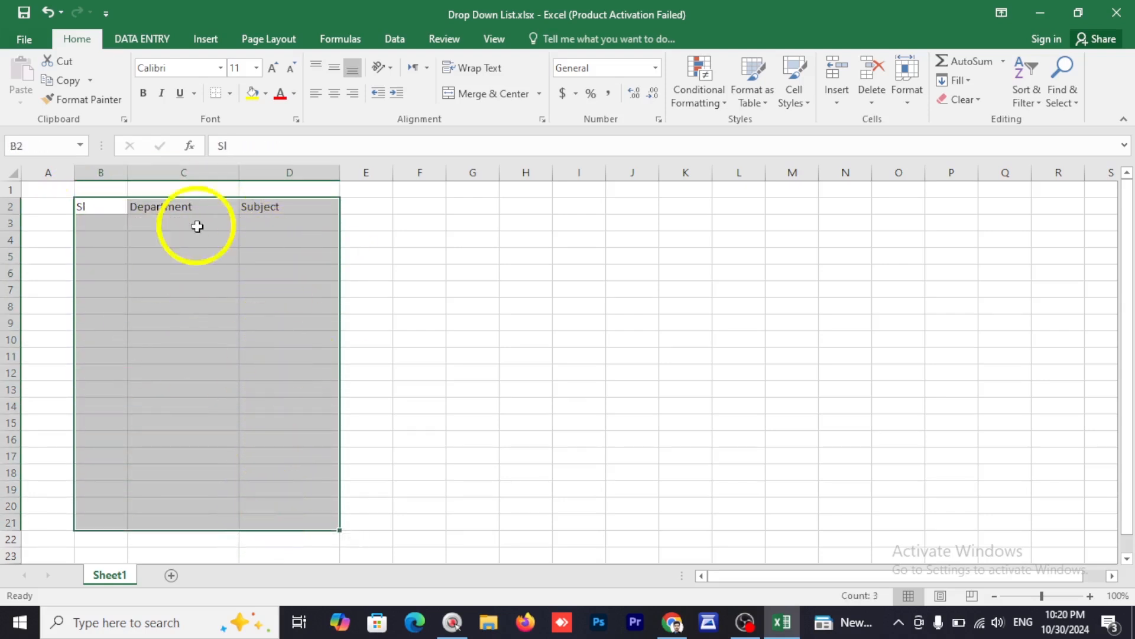
pyautogui.click(205, 39)
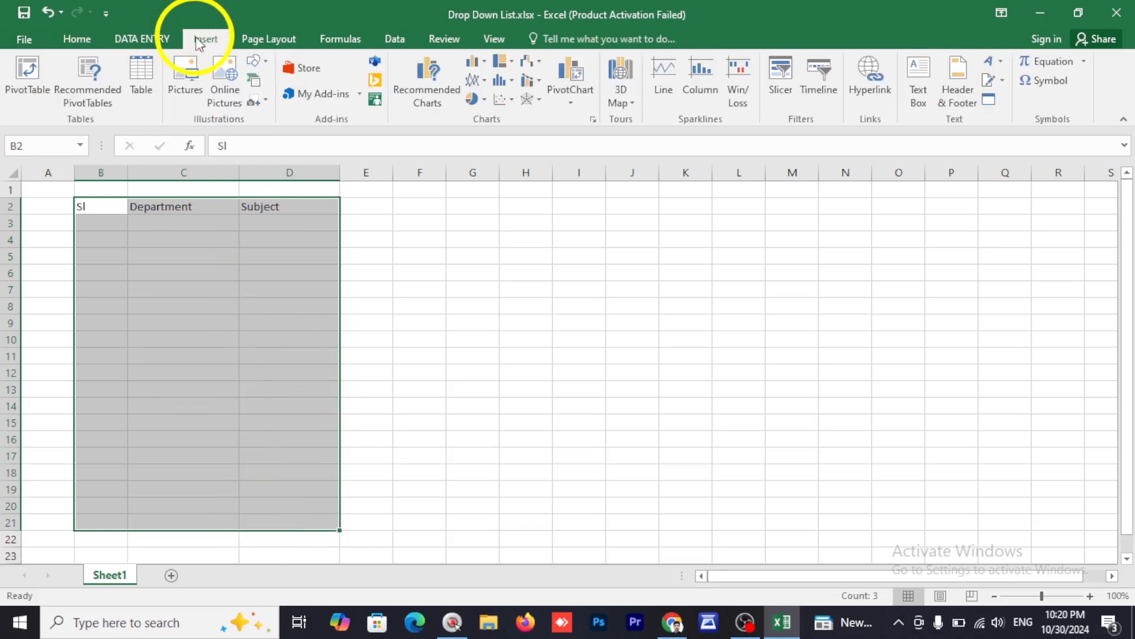
pyautogui.click(144, 89)
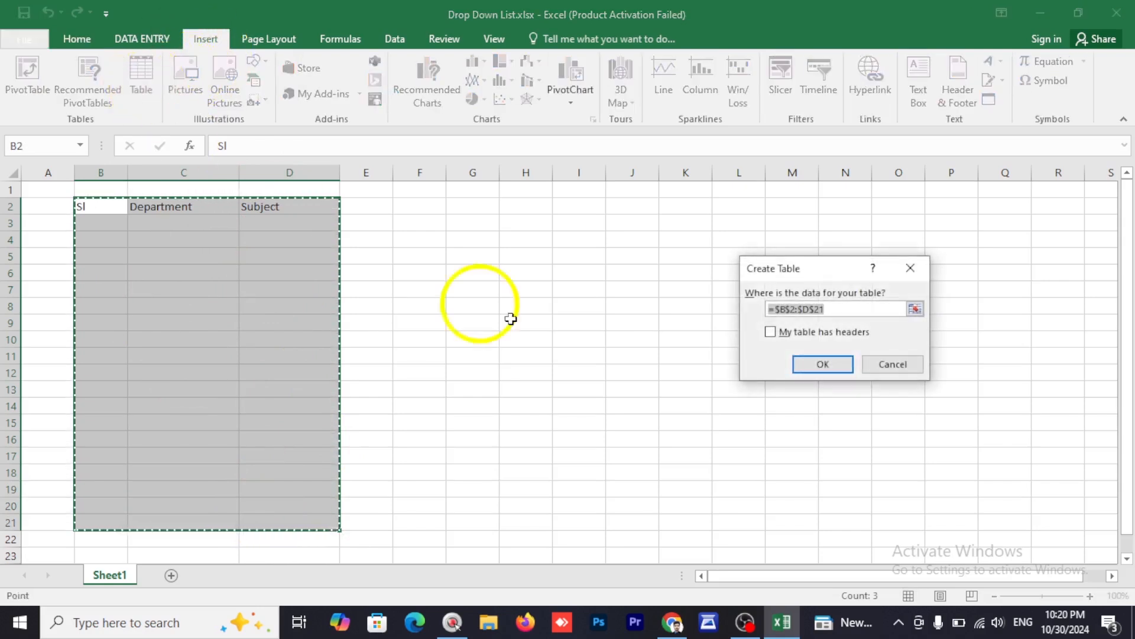
pyautogui.click(782, 332)
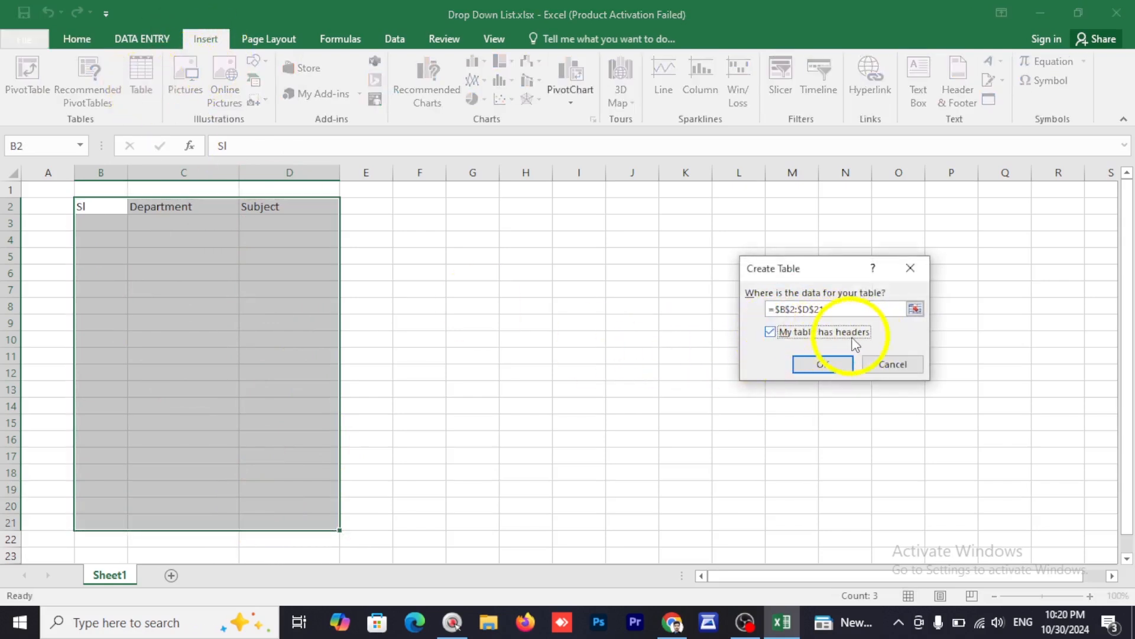
pyautogui.click(828, 365)
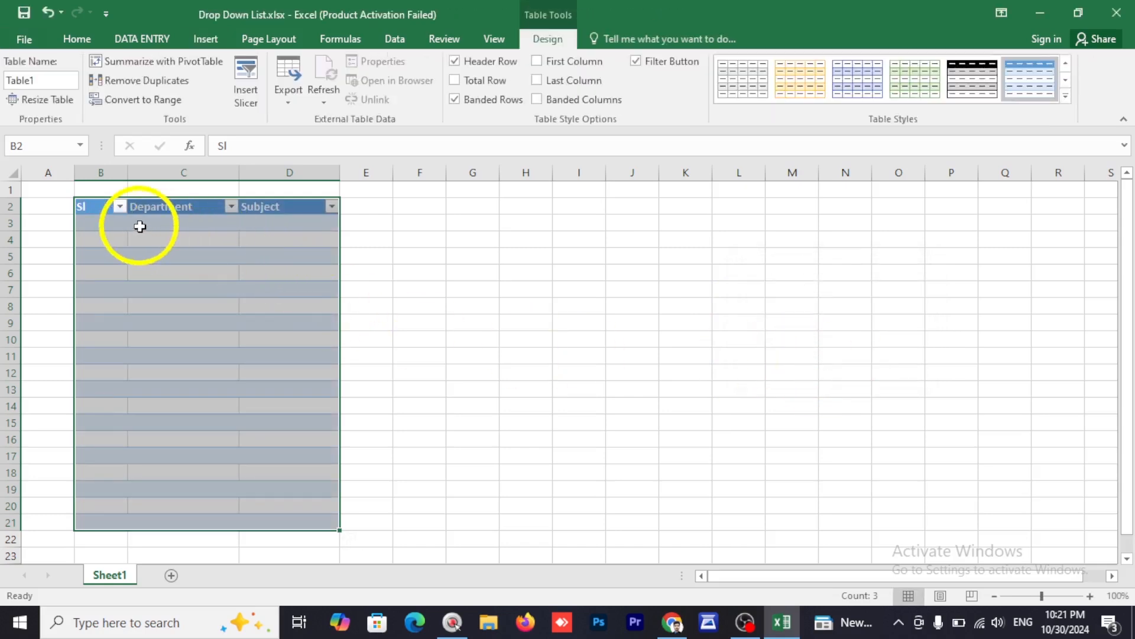
pyautogui.moveTo(127, 176); pyautogui.dragTo(117, 181)
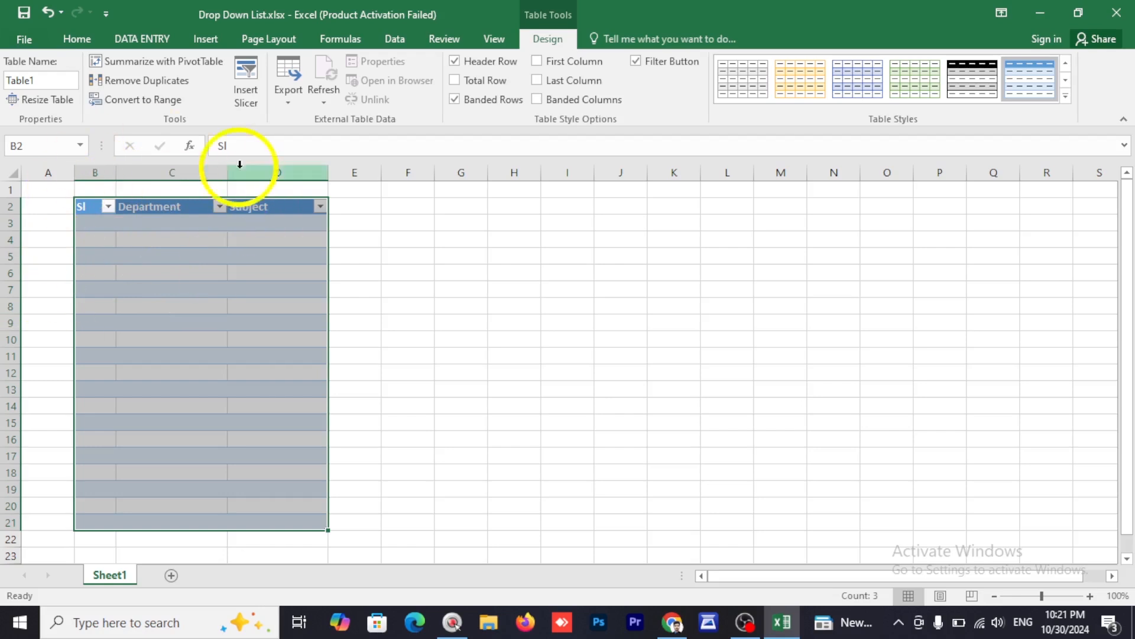
# Step: Apply all borders to the whole table and set its font size to 16
pyautogui.click(77, 39)
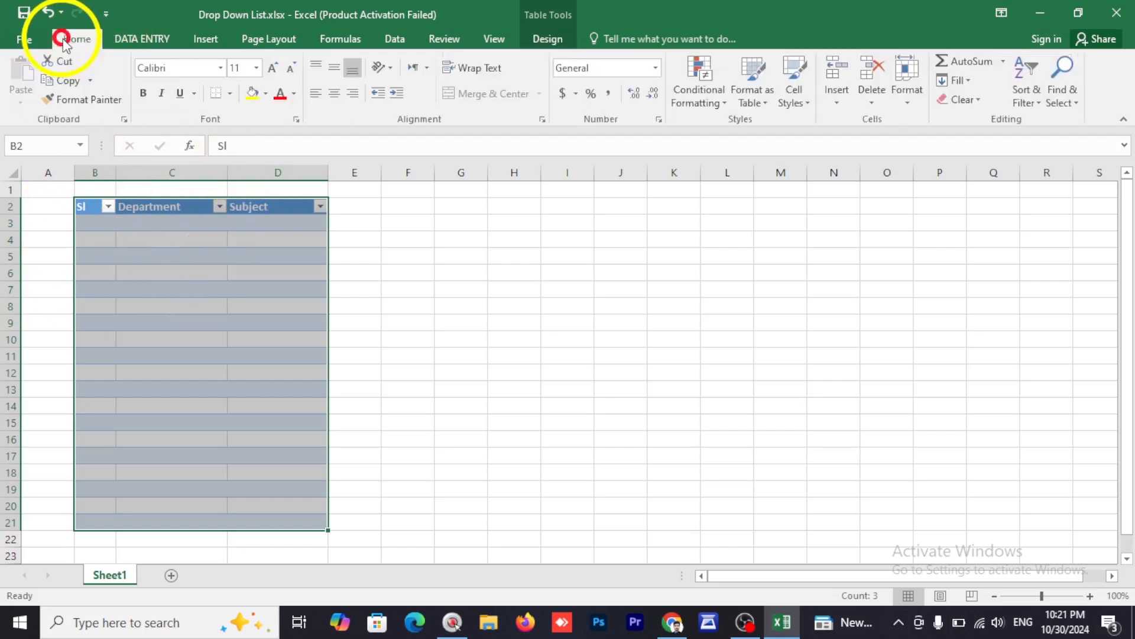
pyautogui.click(229, 93)
pyautogui.click(240, 241)
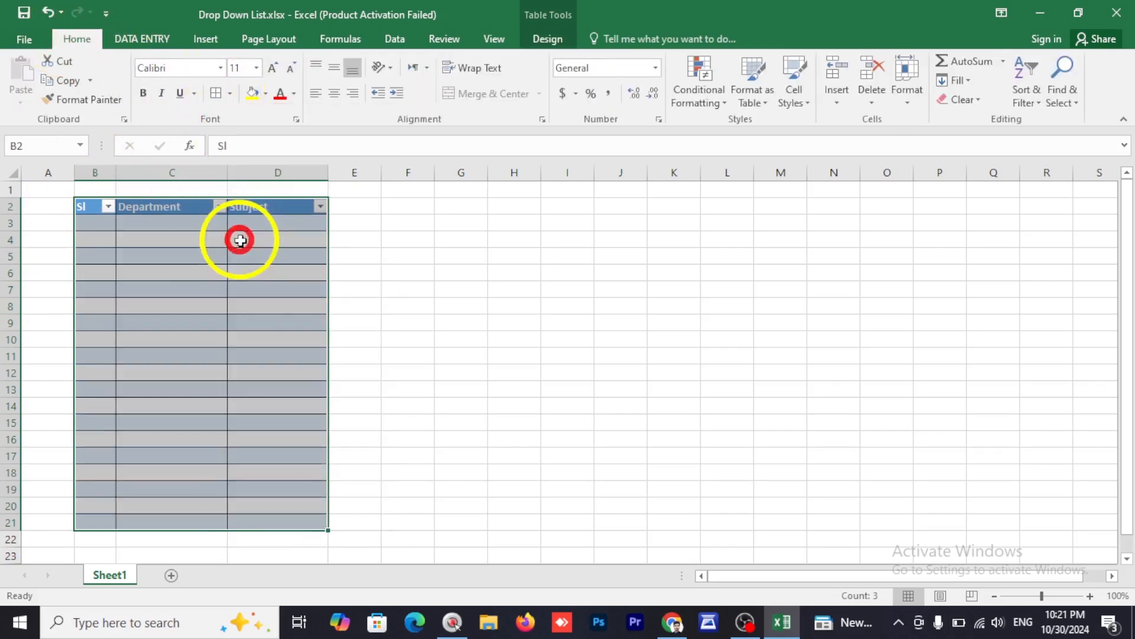
pyautogui.click(257, 68)
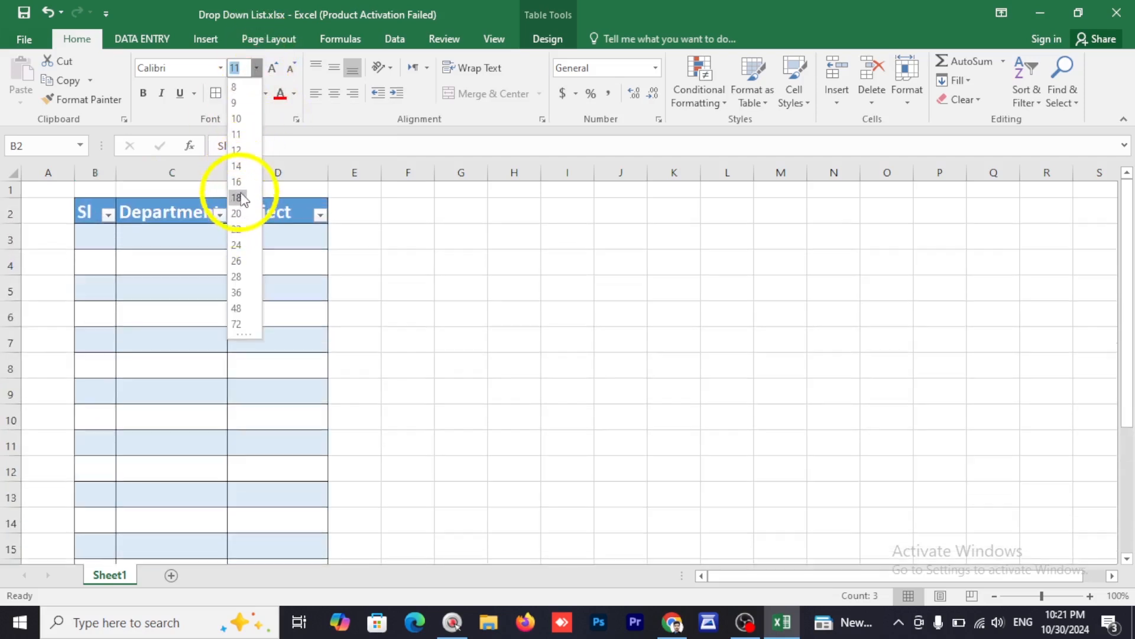
pyautogui.click(237, 181)
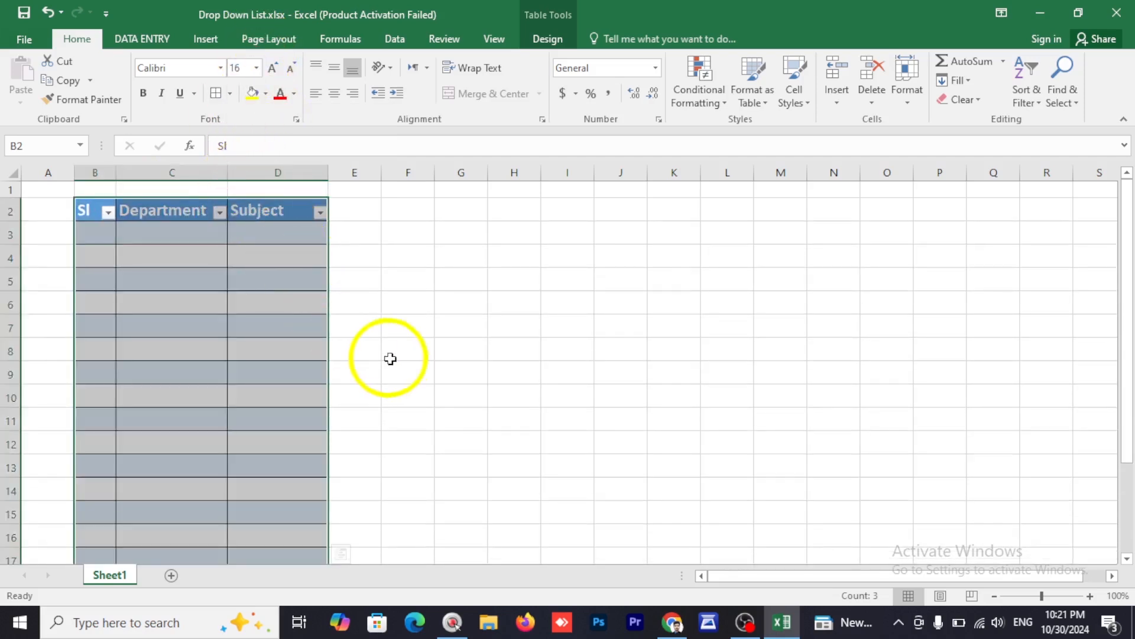
pyautogui.scroll(3, 481, 393)
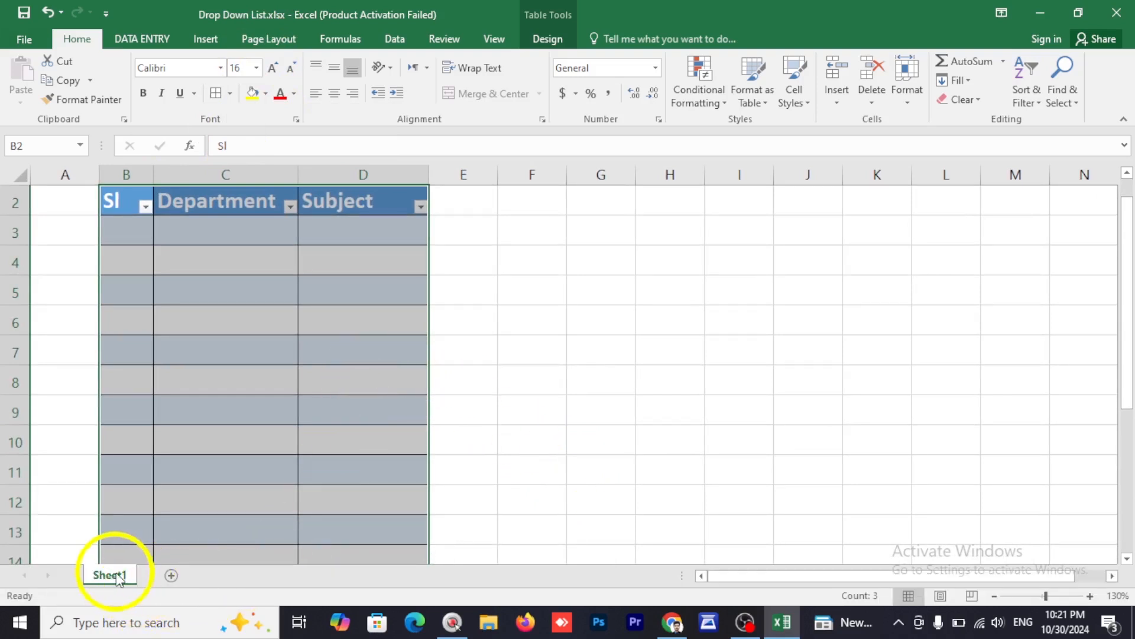
# Step: Add a second worksheet to the workbook and return to Sheet1
pyautogui.click(170, 575)
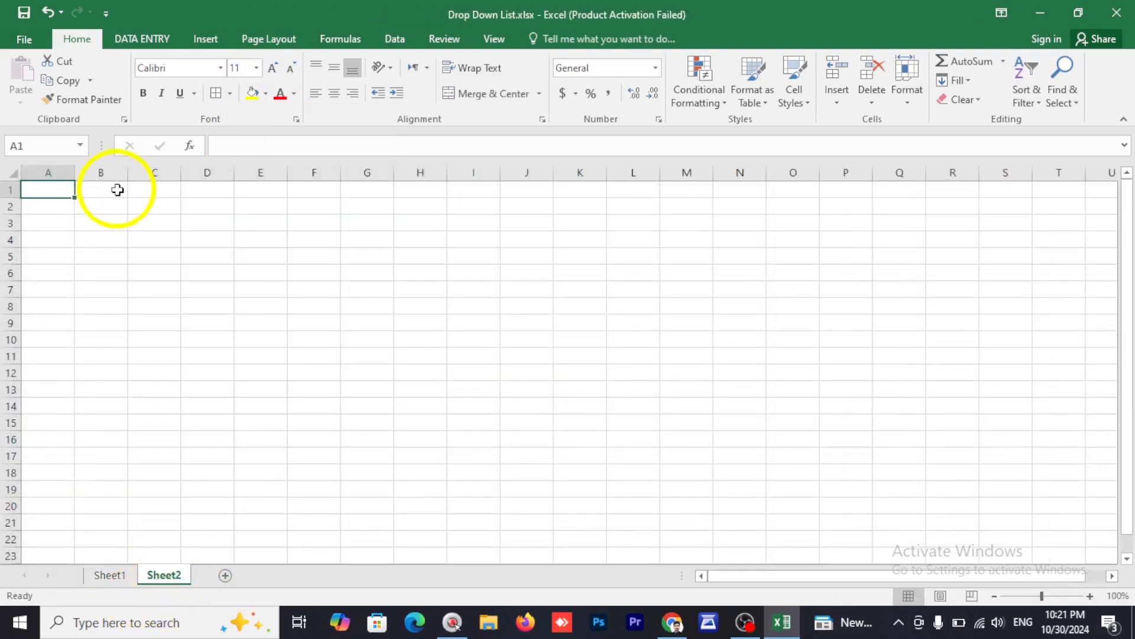
pyautogui.moveTo(162, 228); pyautogui.dragTo(281, 407)
pyautogui.click(118, 577)
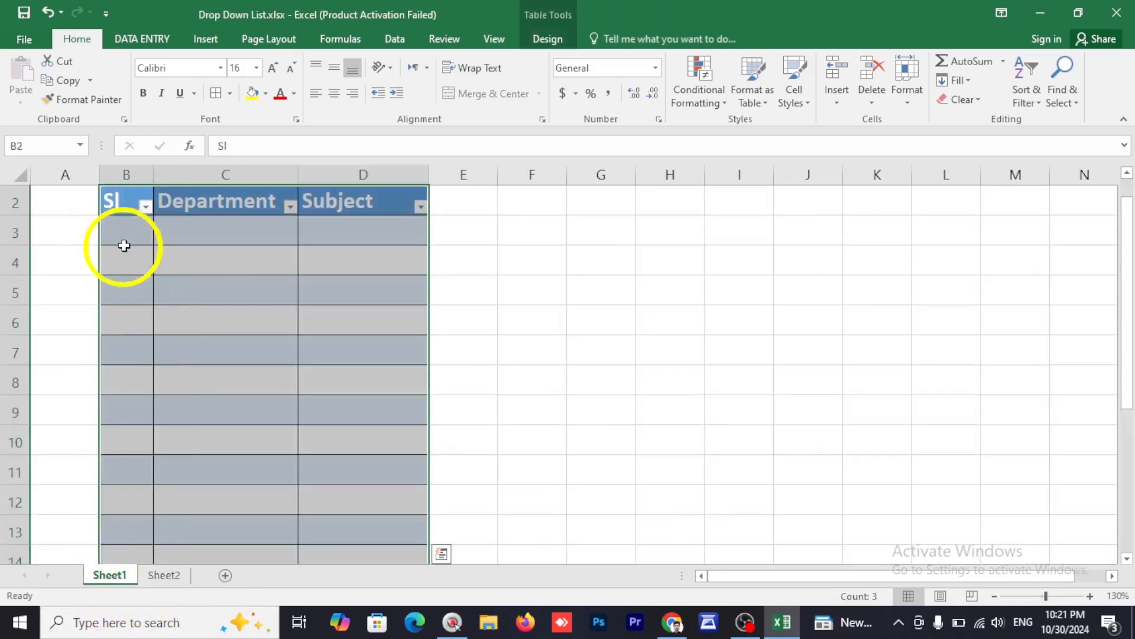
# Step: Enter 1 in cell B3 and fill the serial numbers down the Sl column through 19 in B21
pyautogui.click(162, 236)
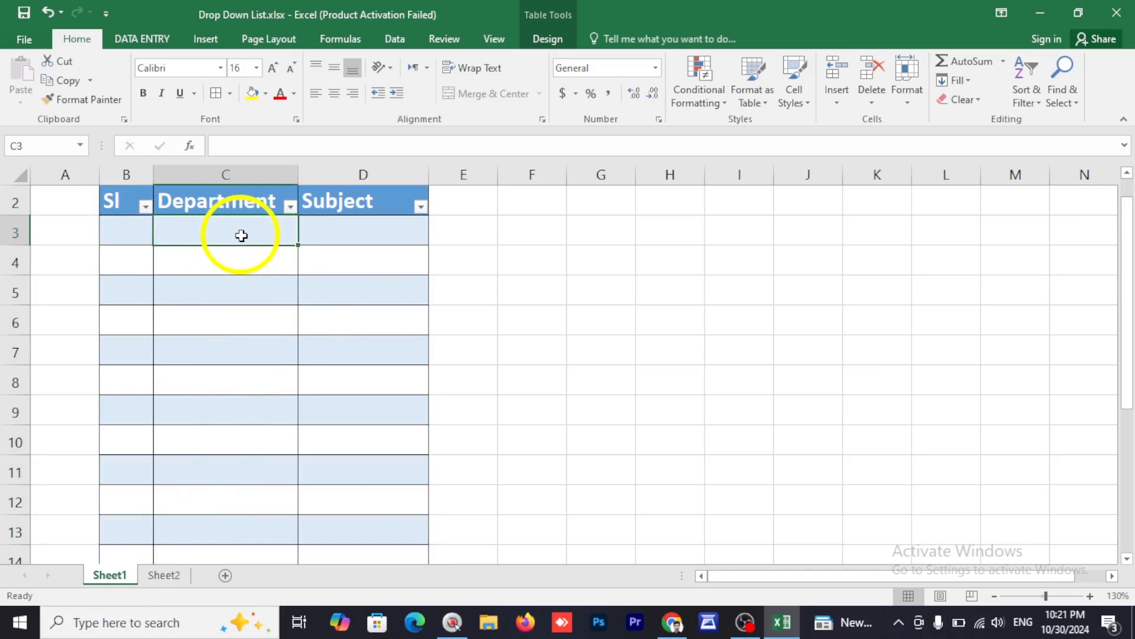
pyautogui.keyDown('ctrl'); pyautogui.scroll(-1, 243, 237); pyautogui.keyUp('ctrl')
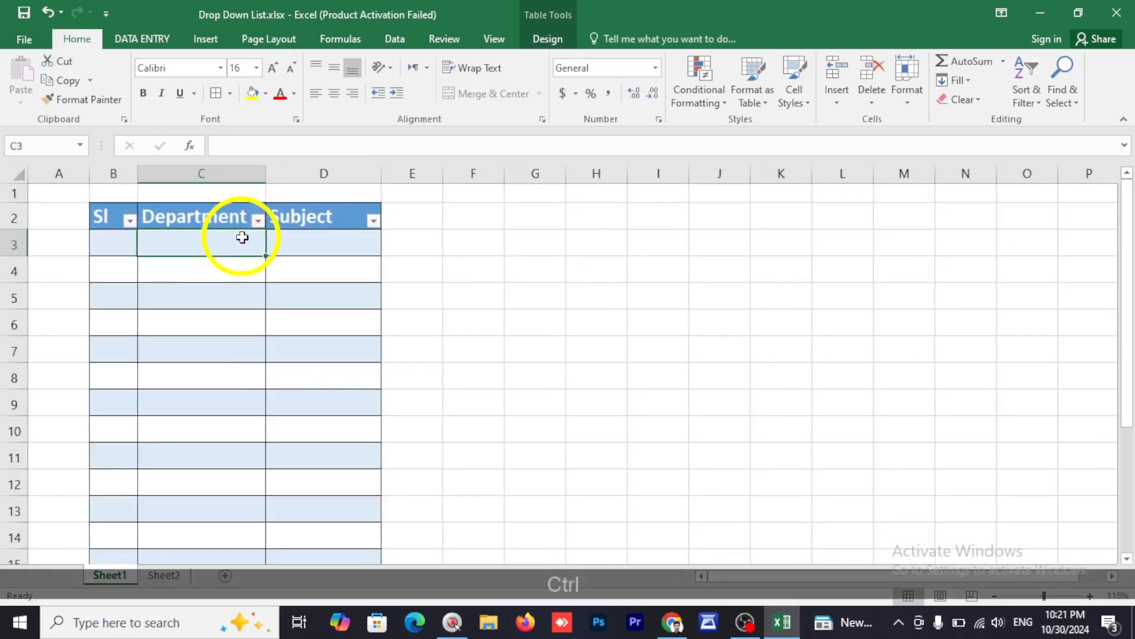
pyautogui.click(129, 243)
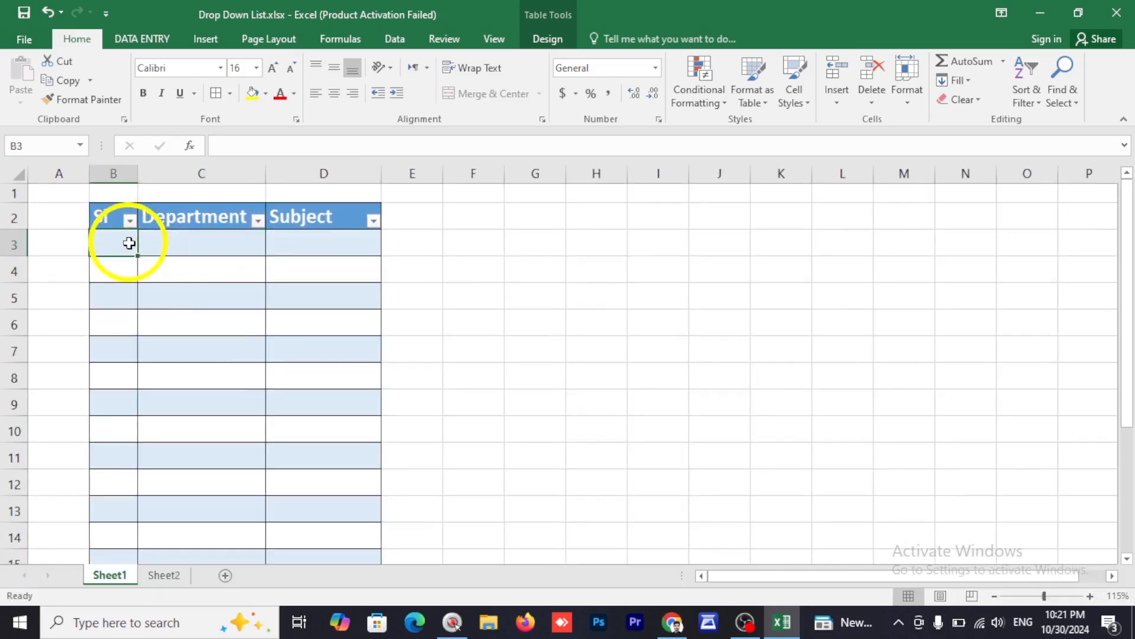
pyautogui.write('1')
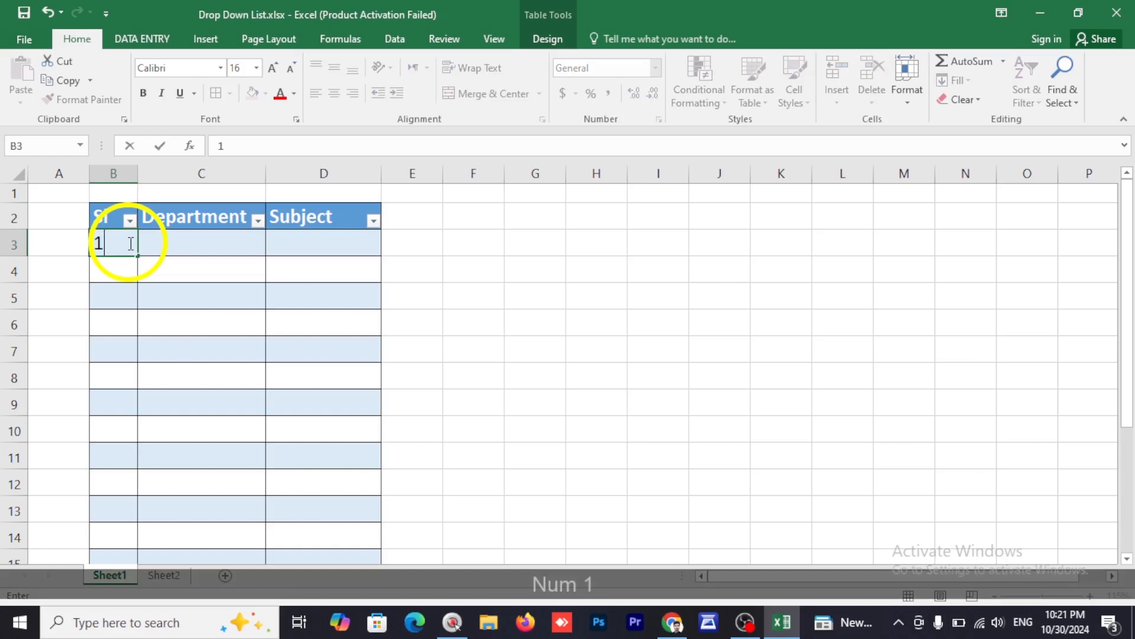
pyautogui.press('Return')
pyautogui.click(126, 242)
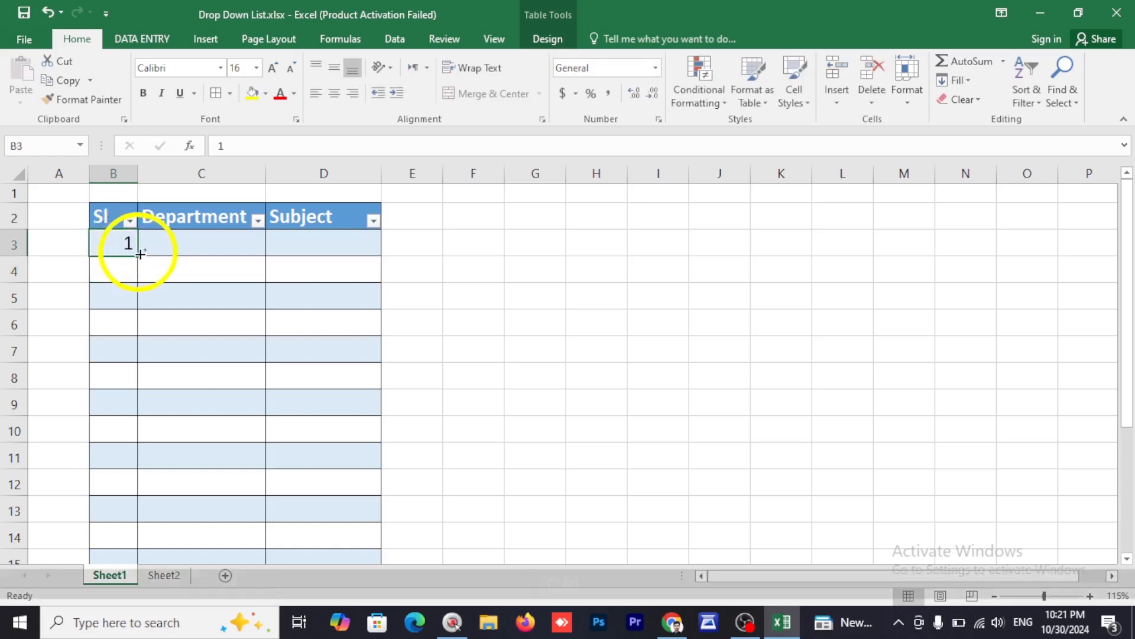
pyautogui.moveTo(140, 253); pyautogui.dragTo(97, 573)
pyautogui.scroll(4, 190, 215)
# Step: Apply list data validation to the Department column, C2:C21, with the source Science,Business,Humanities
pyautogui.moveTo(190, 215); pyautogui.dragTo(215, 494)
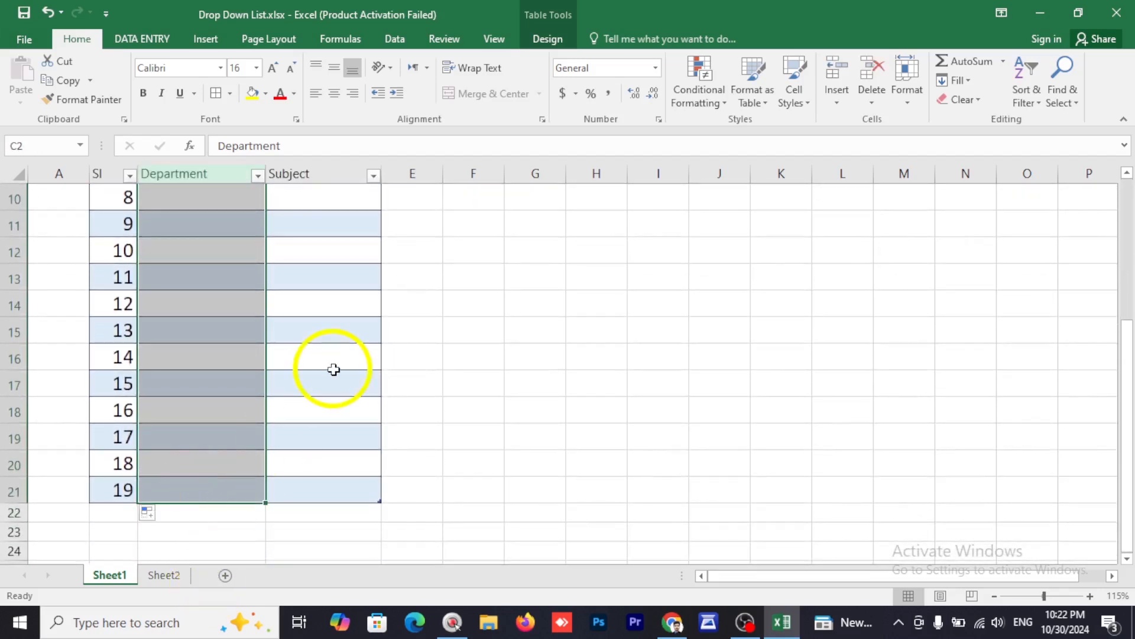
pyautogui.click(395, 38)
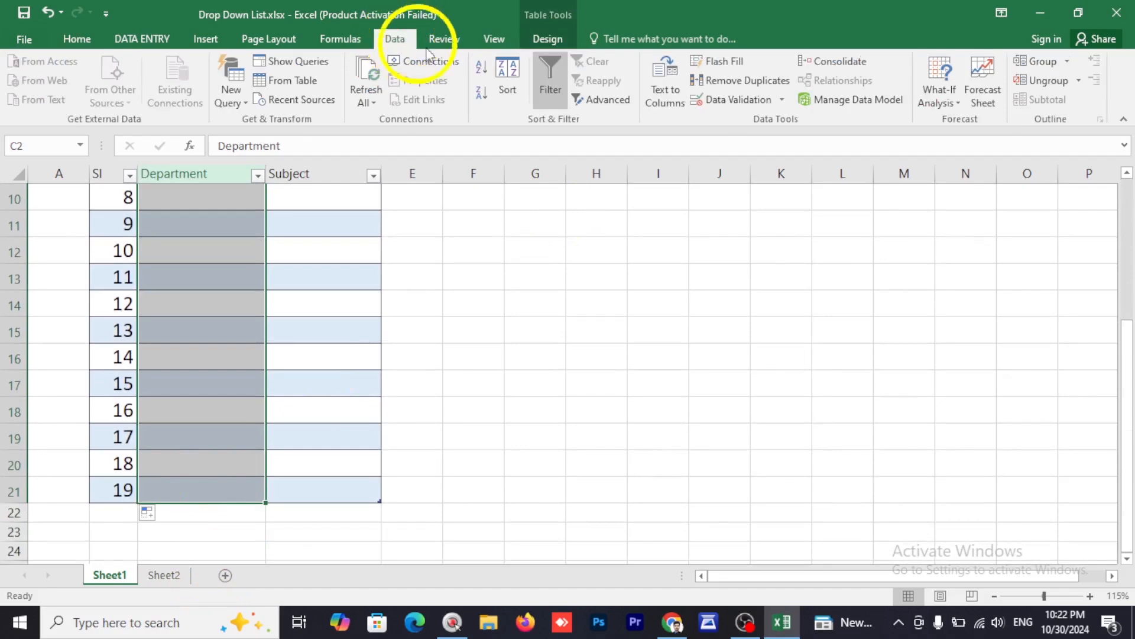
pyautogui.click(738, 101)
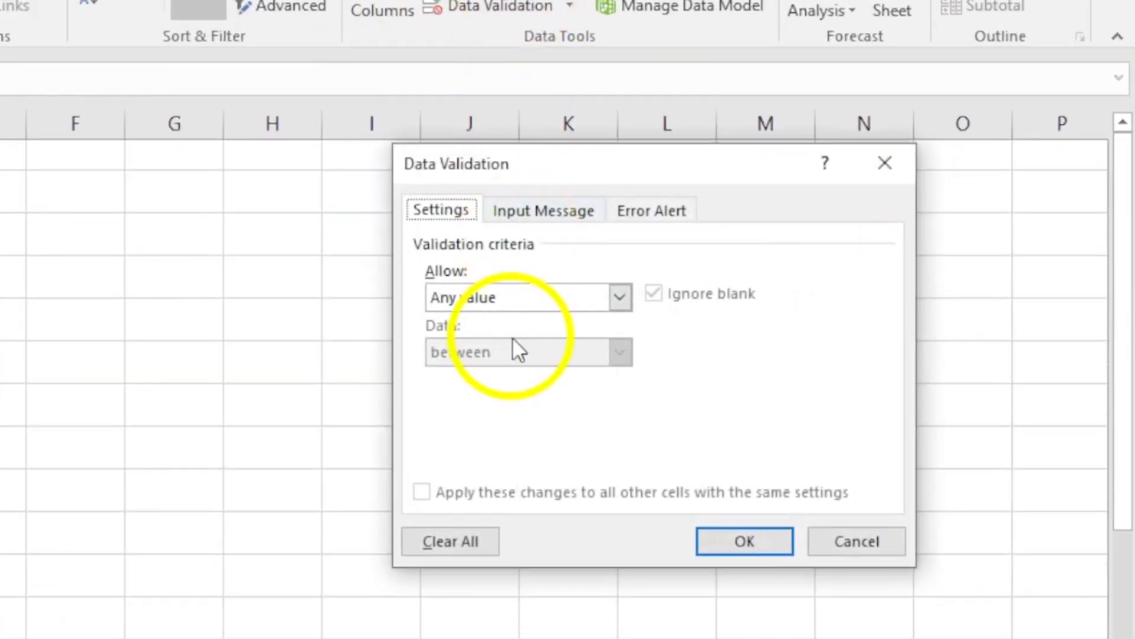
pyautogui.click(515, 297)
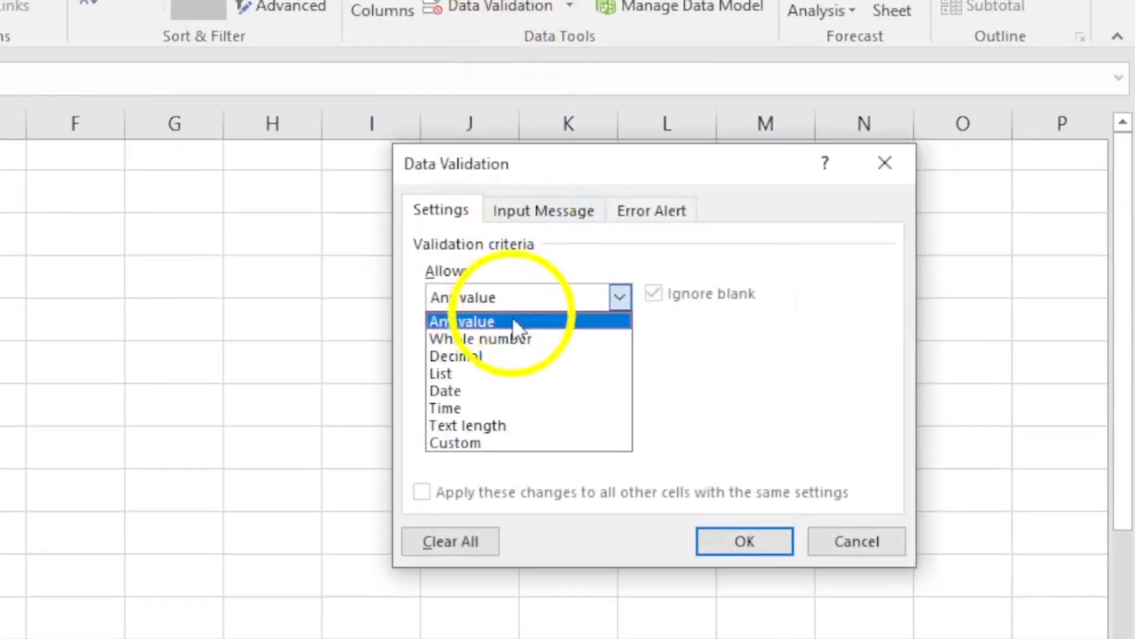
pyautogui.click(446, 374)
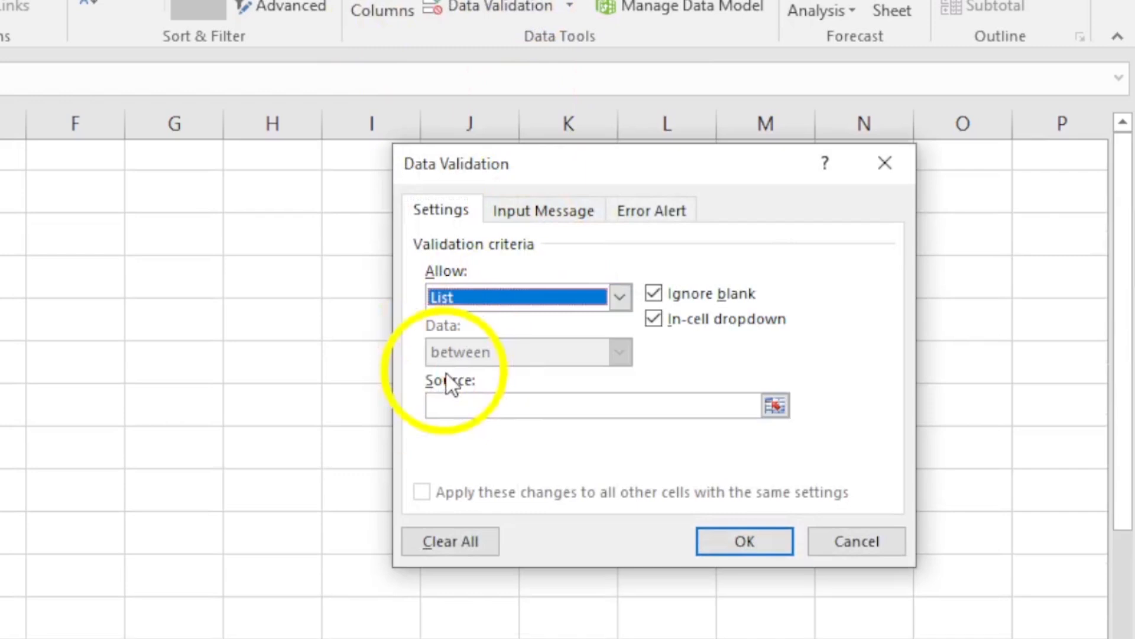
pyautogui.click(463, 406)
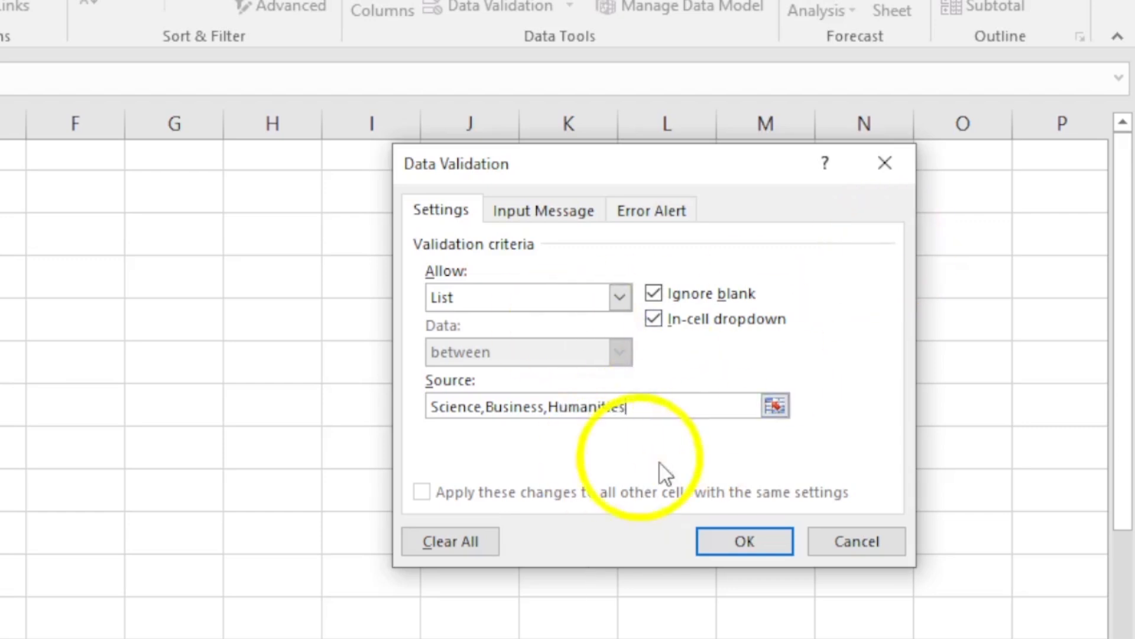
pyautogui.click(736, 539)
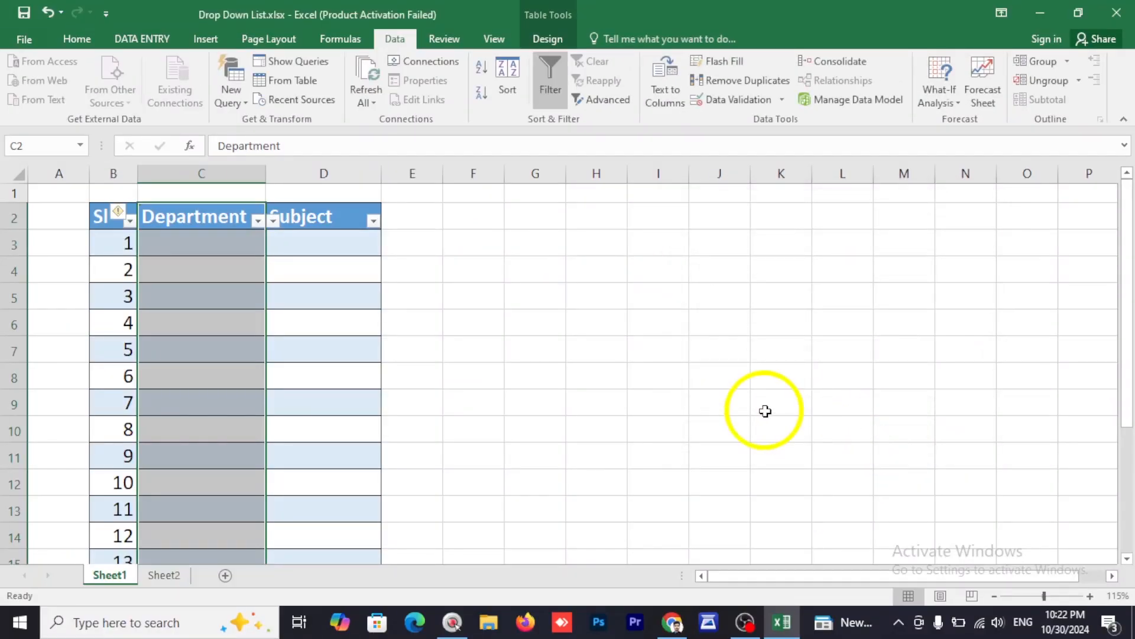
# Step: Choose Science from the Department drop-down list in cell C3
pyautogui.click(229, 249)
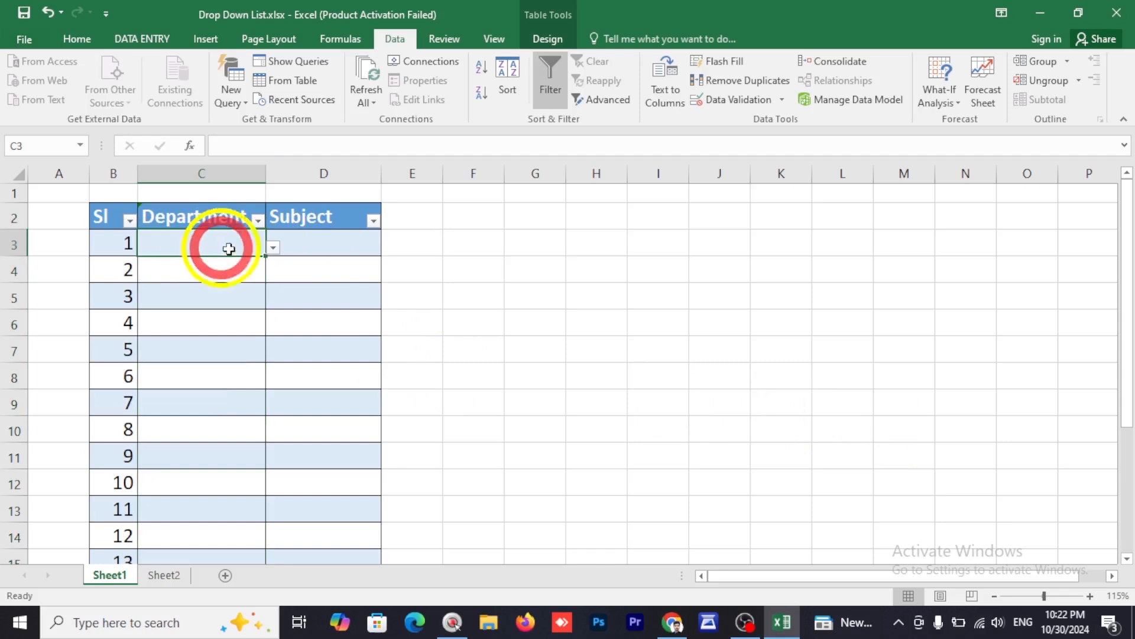
pyautogui.click(273, 248)
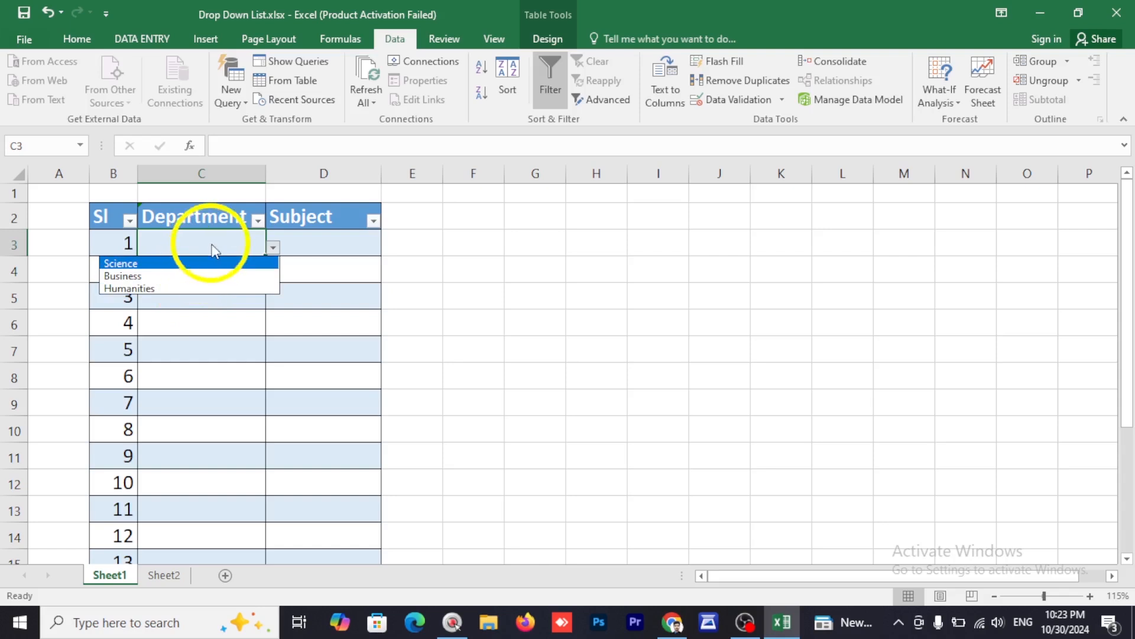
pyautogui.click(213, 249)
pyautogui.click(236, 243)
pyautogui.click(273, 247)
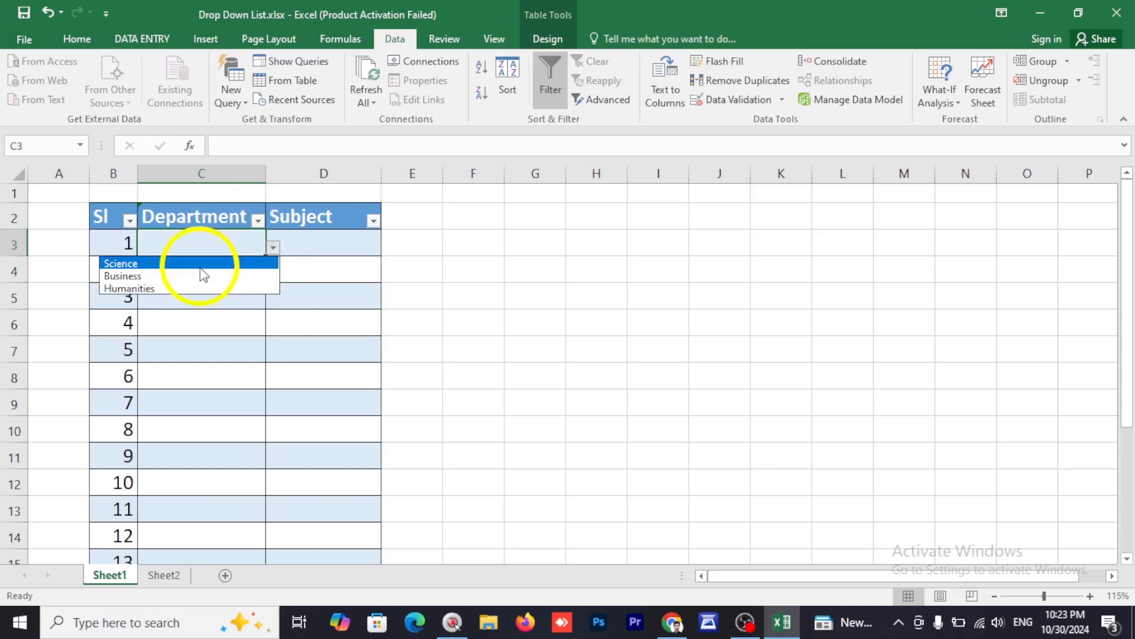
pyautogui.click(198, 263)
pyautogui.click(342, 246)
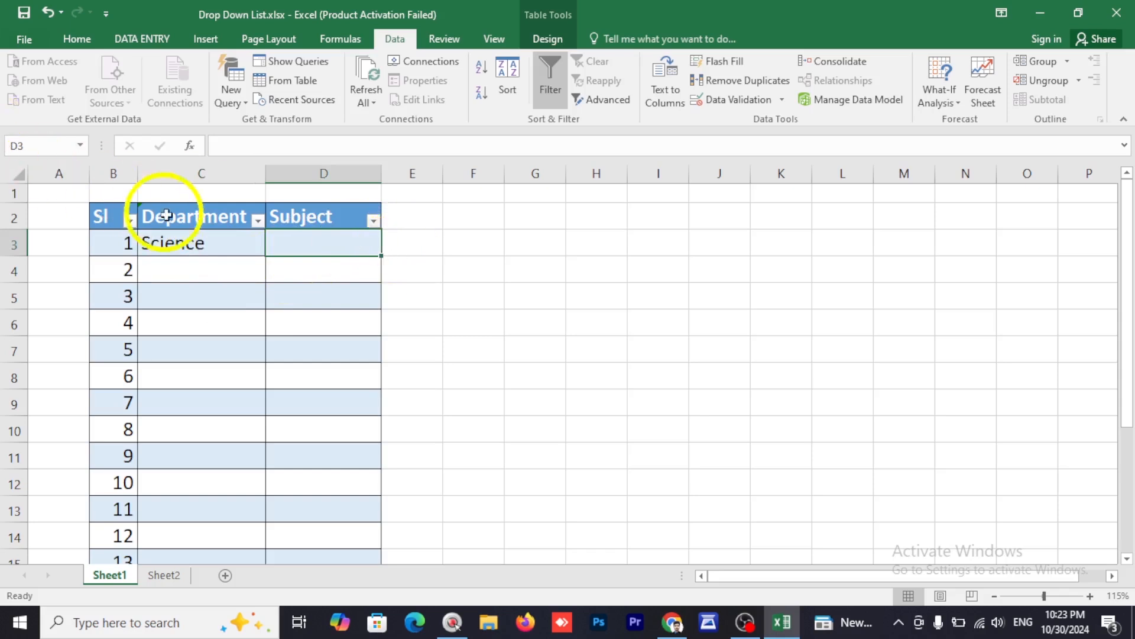
# Step: Test the drop-down list in C3 by switching the department to Business and back to Science
pyautogui.click(185, 240)
pyautogui.click(275, 247)
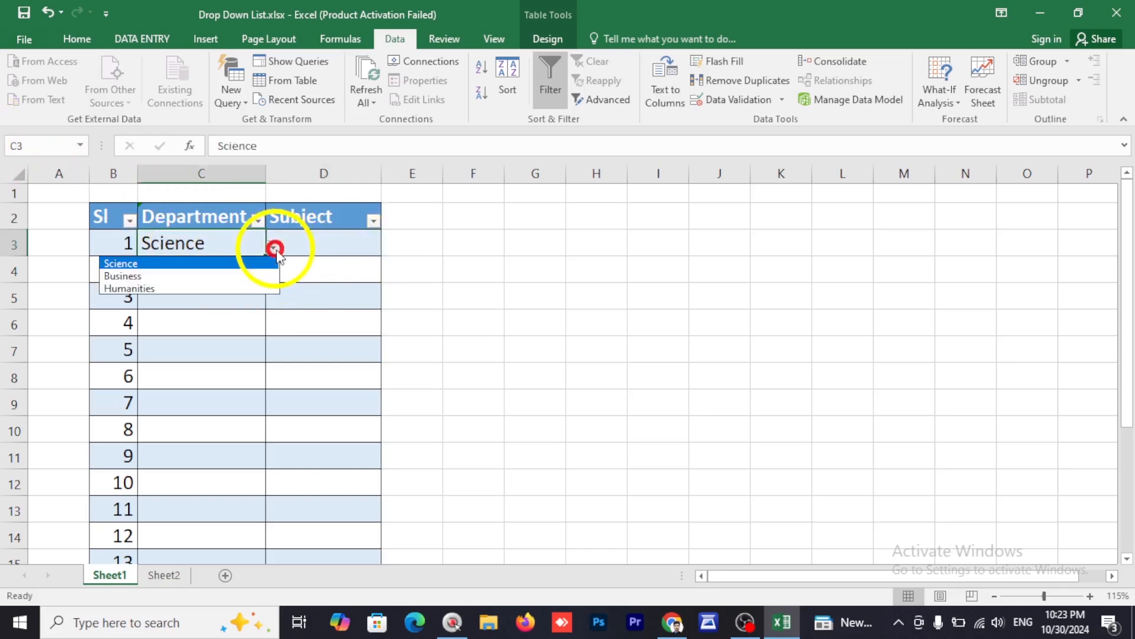
pyautogui.click(266, 276)
pyautogui.click(330, 244)
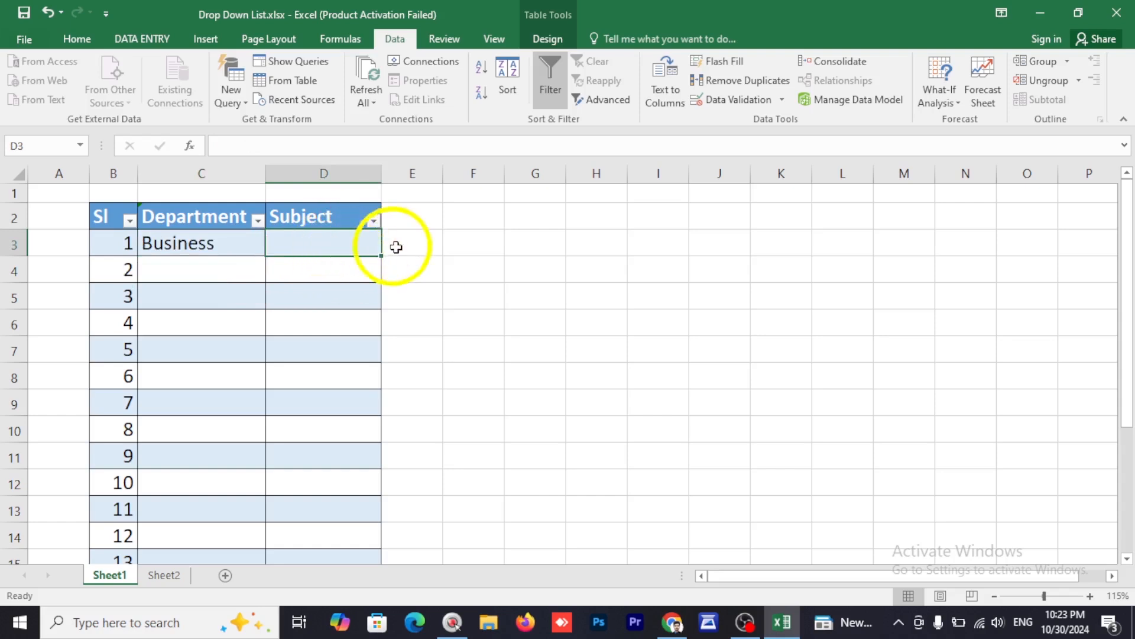
pyautogui.click(230, 246)
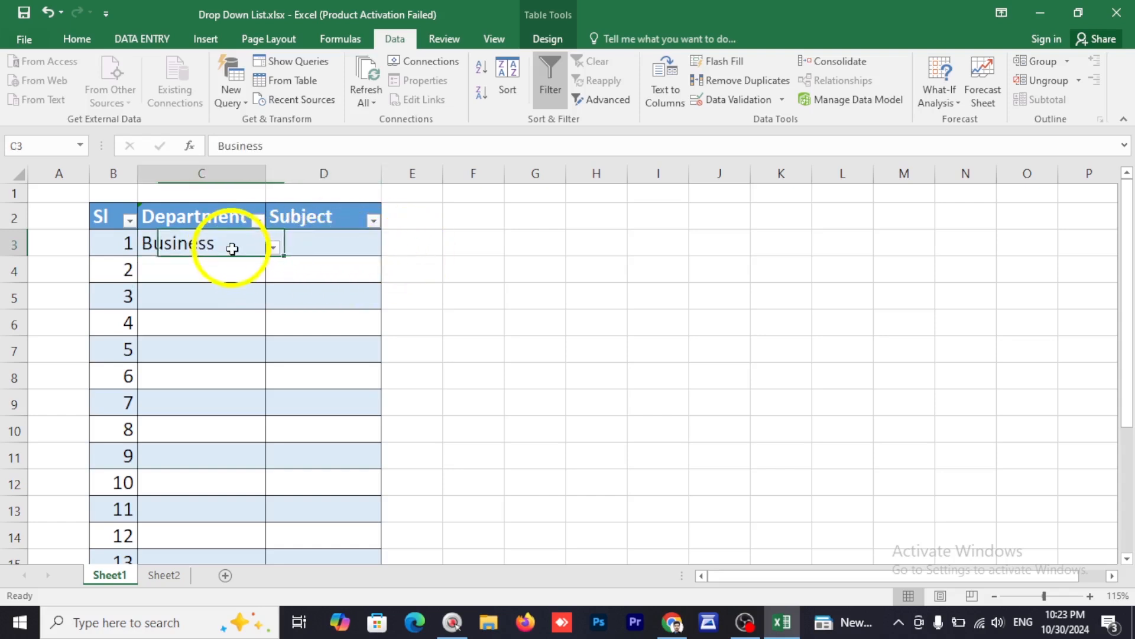
pyautogui.click(273, 247)
pyautogui.click(224, 258)
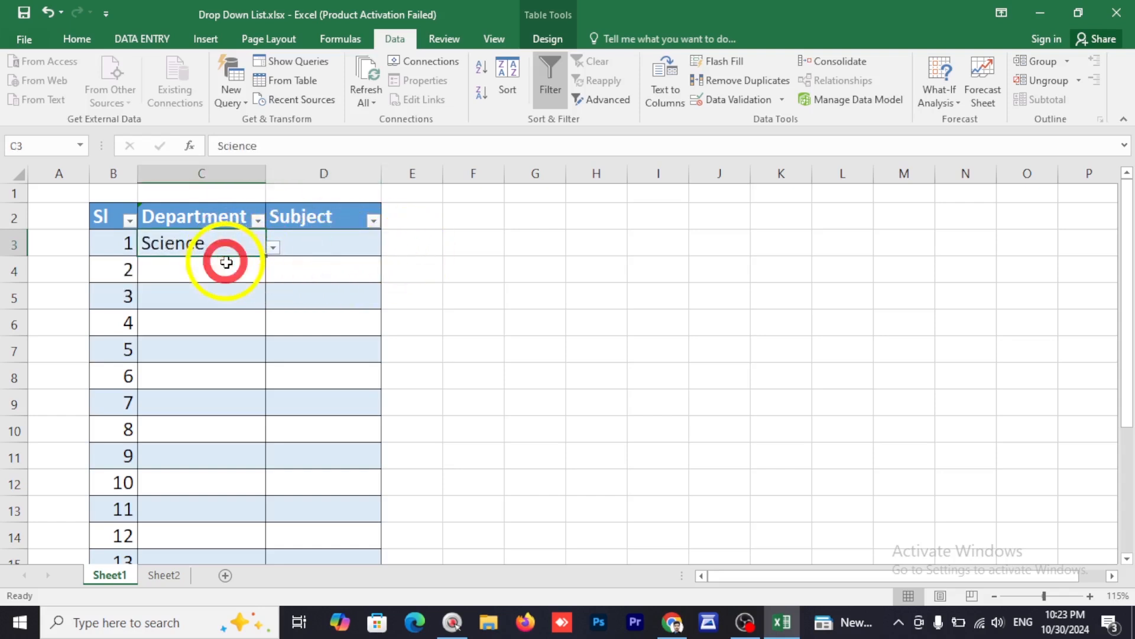
pyautogui.click(328, 244)
# Step: On Sheet2, widen column C slightly and enter the heading Science in cell C3
pyautogui.click(163, 574)
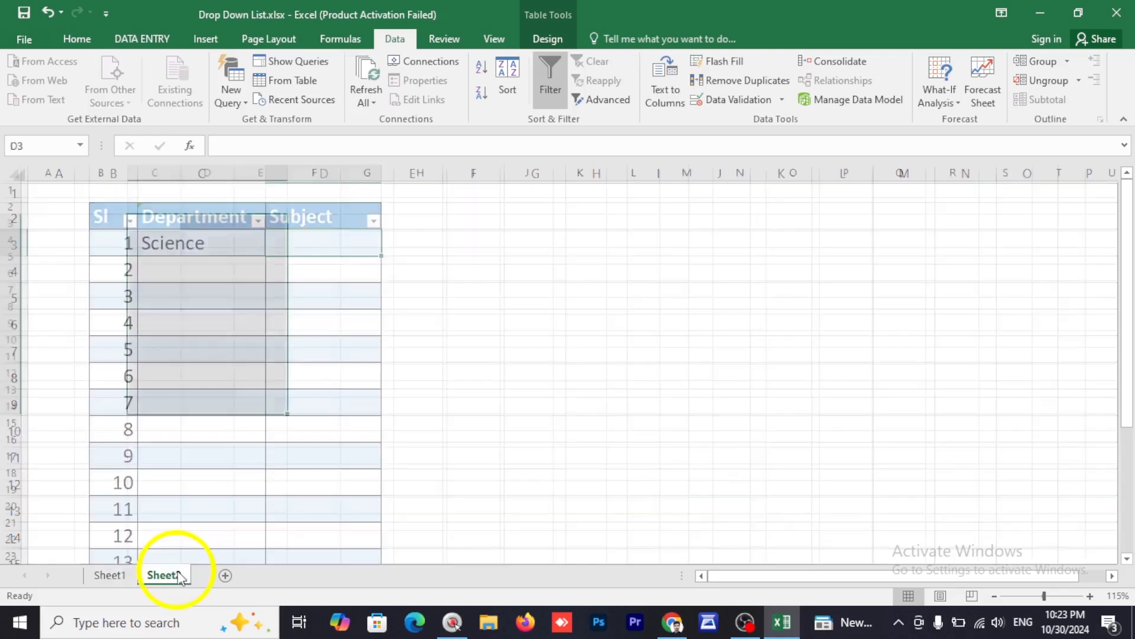
pyautogui.click(169, 227)
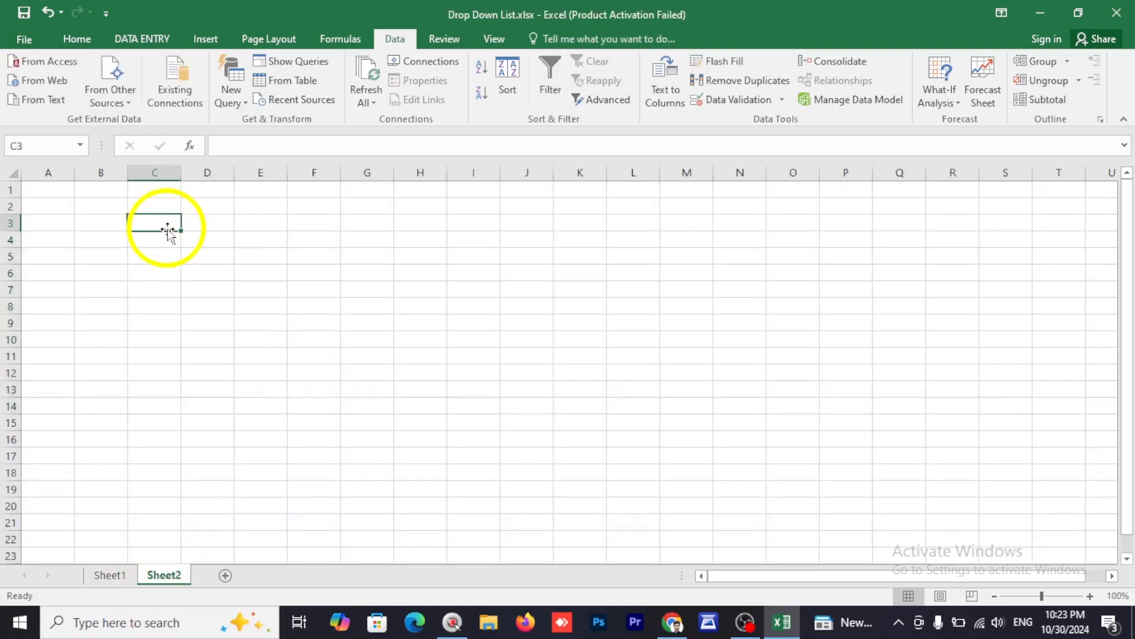
pyautogui.moveTo(181, 172); pyautogui.dragTo(199, 172)
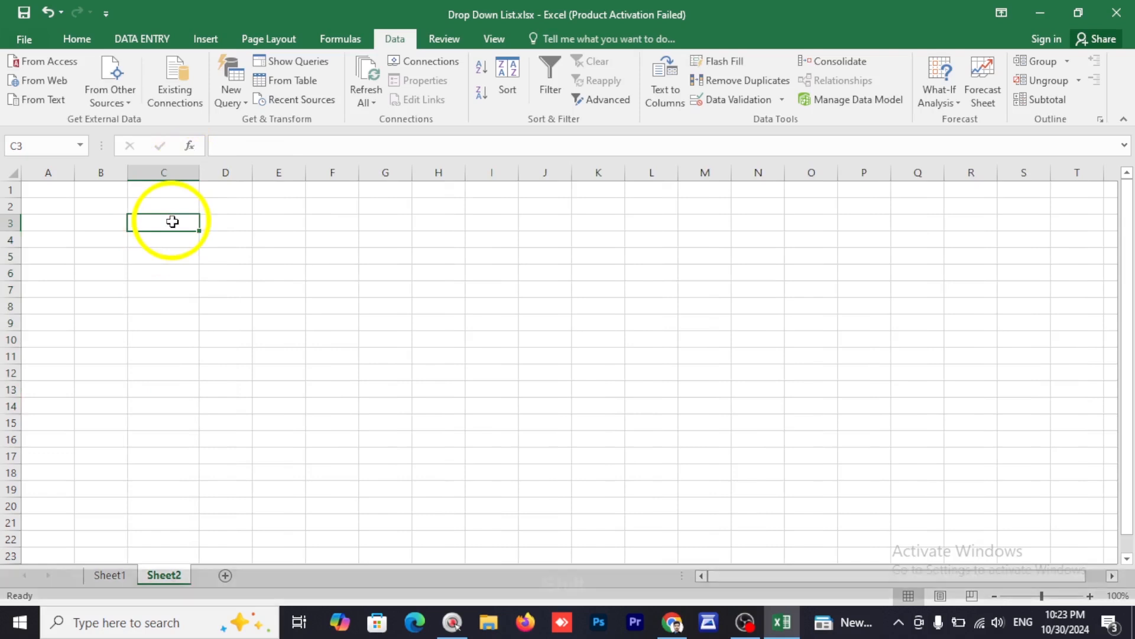
pyautogui.write('Sc')
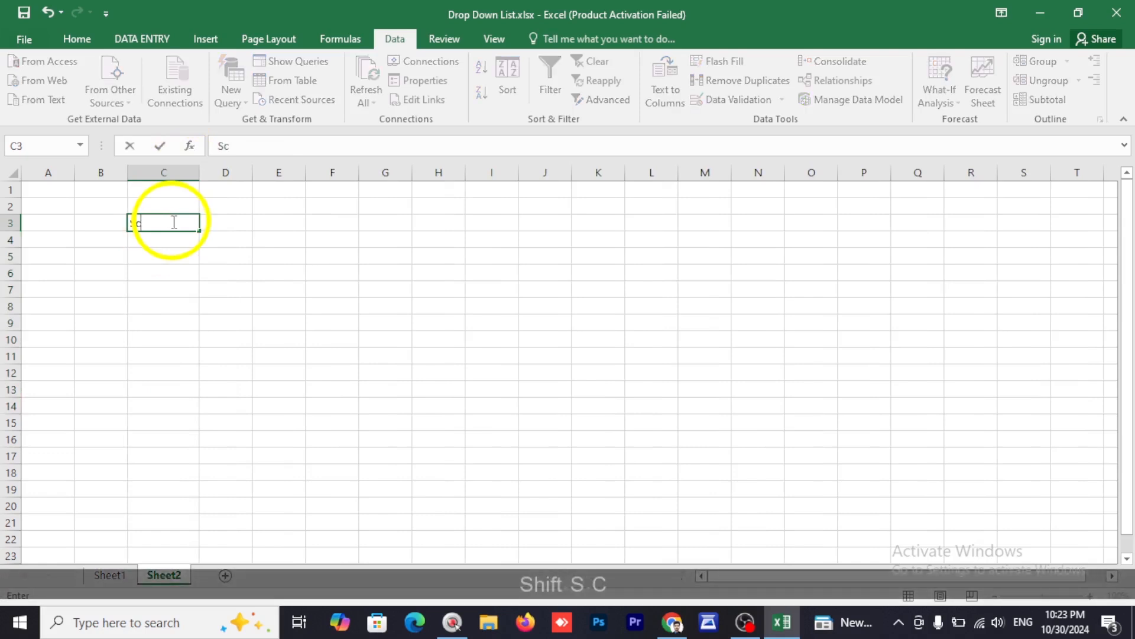
pyautogui.write('iencw')
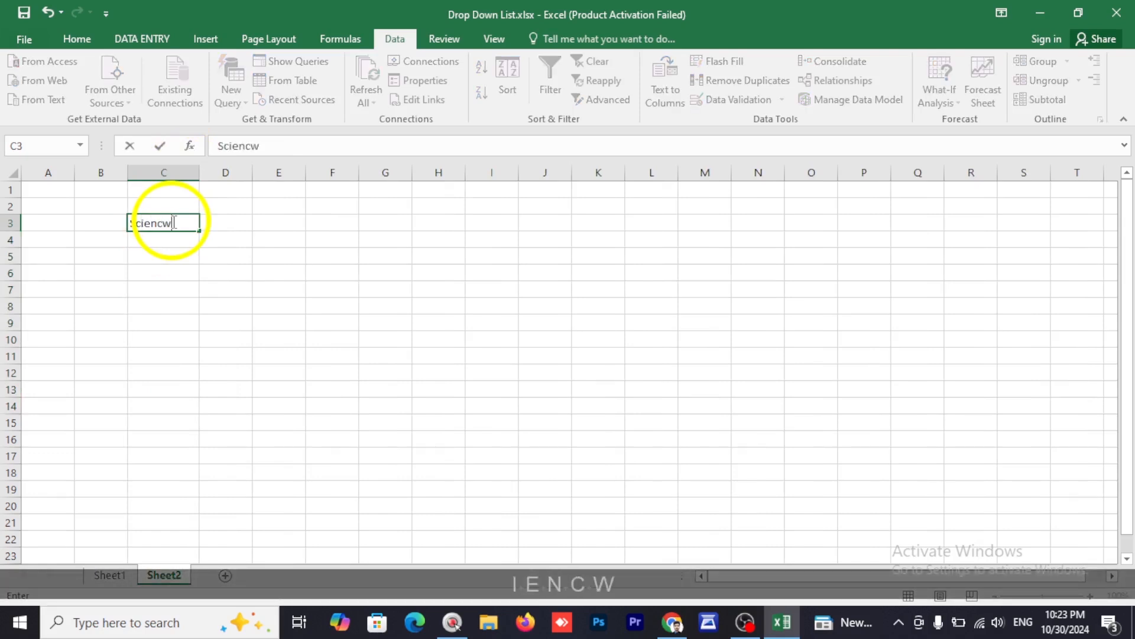
pyautogui.press('Return')
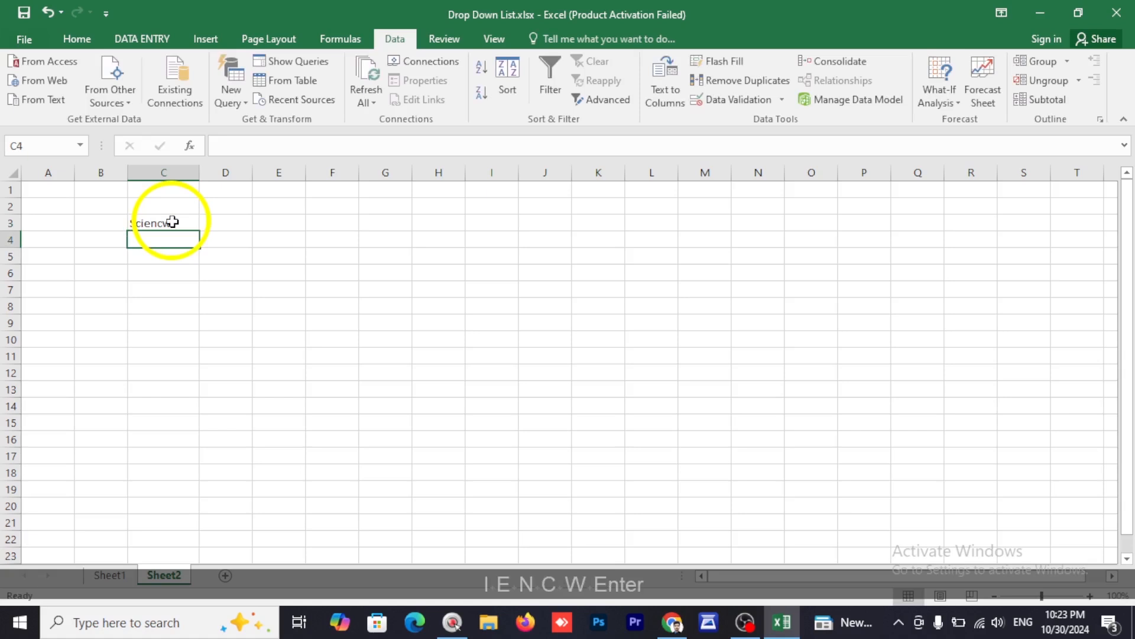
pyautogui.click(177, 222)
pyautogui.doubleClick(182, 222)
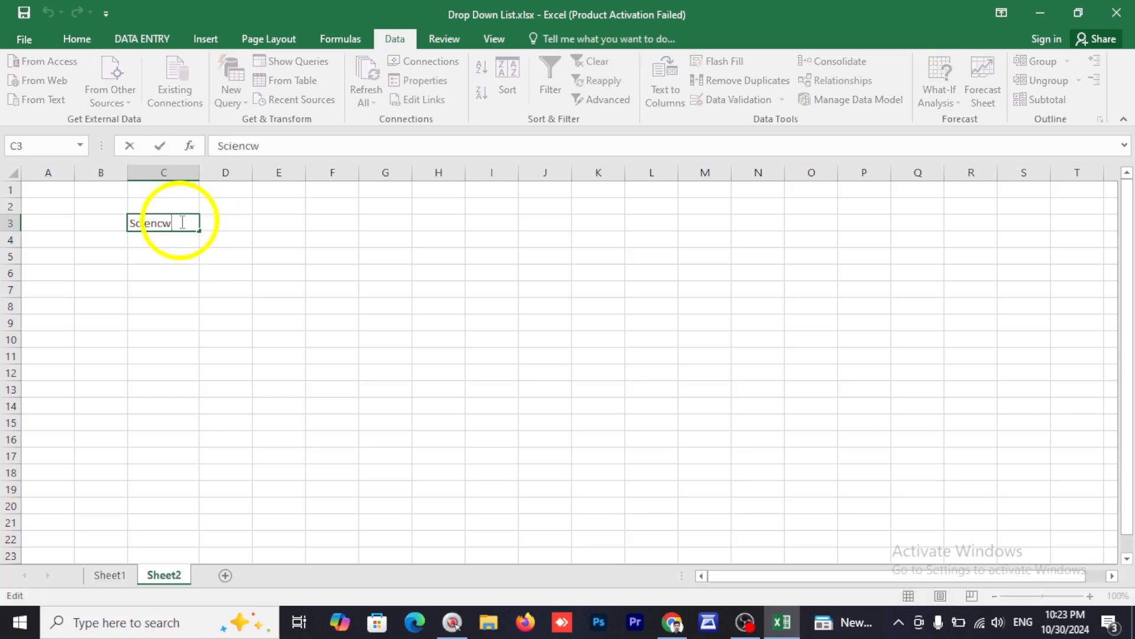
pyautogui.press('BackSpace')
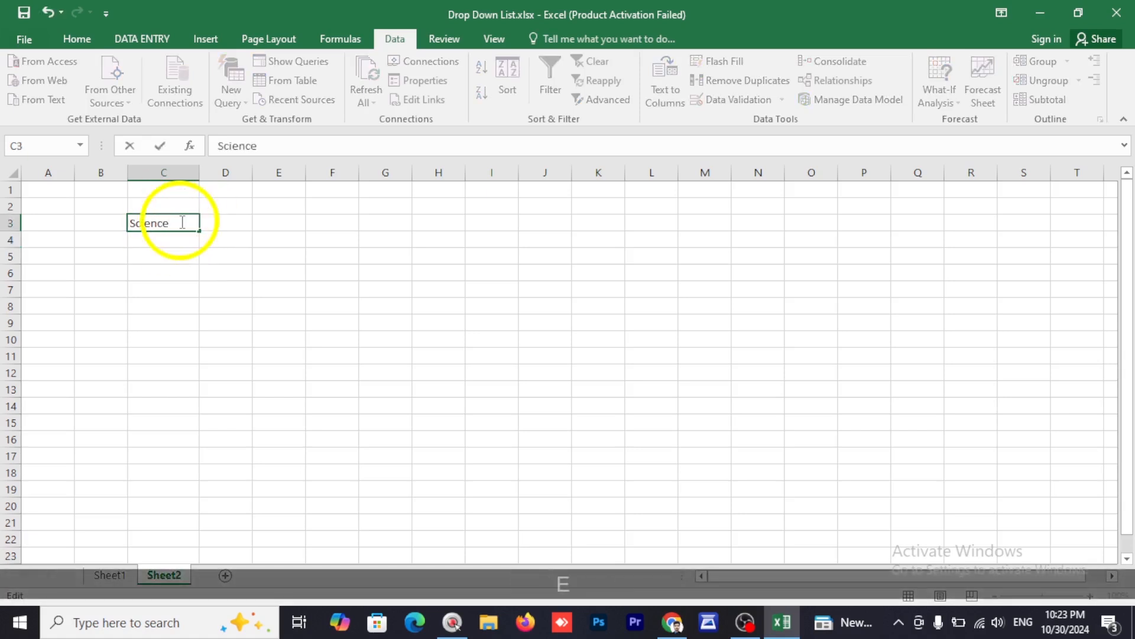
pyautogui.press('Return')
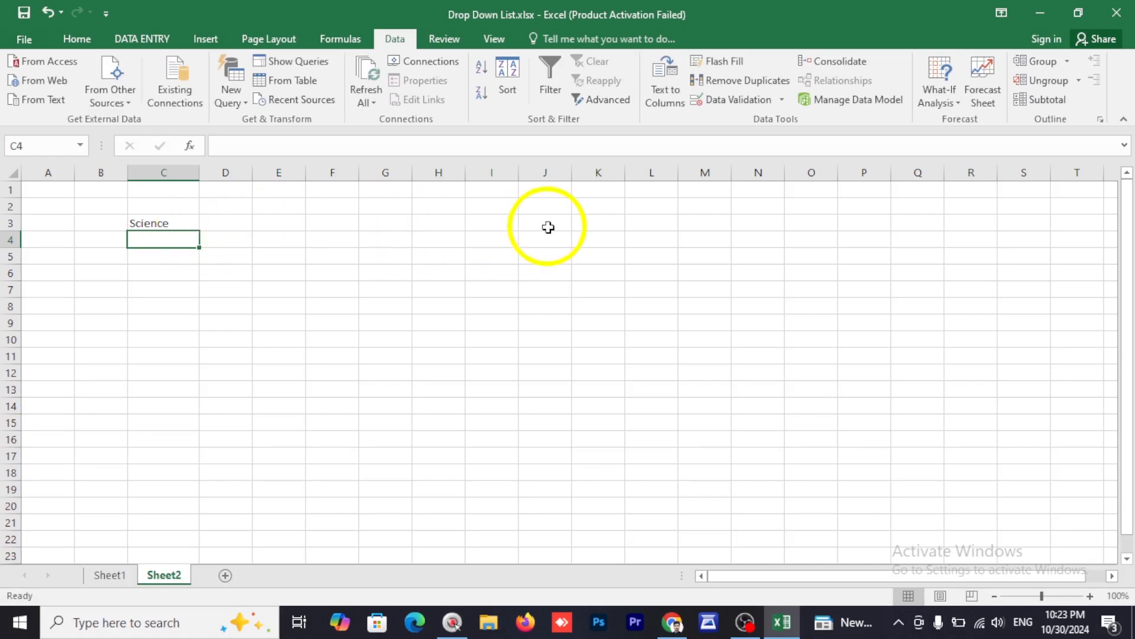
# Step: List the subjects Math in C4 and Botany in C5 under the Science heading
pyautogui.write('Math')
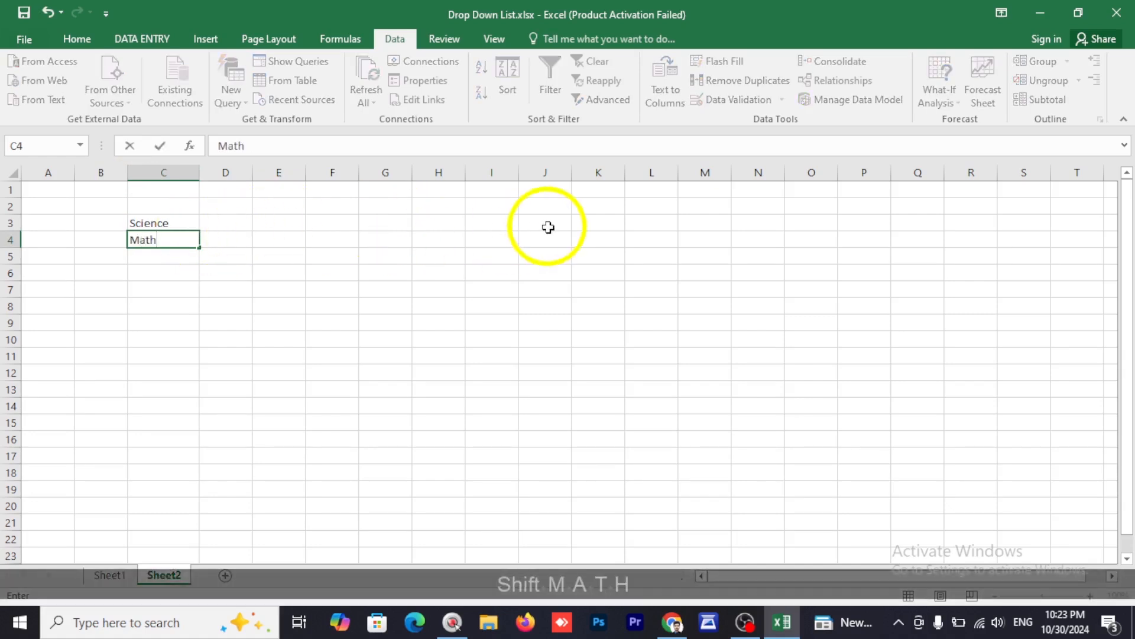
pyautogui.press('Return')
pyautogui.write('B')
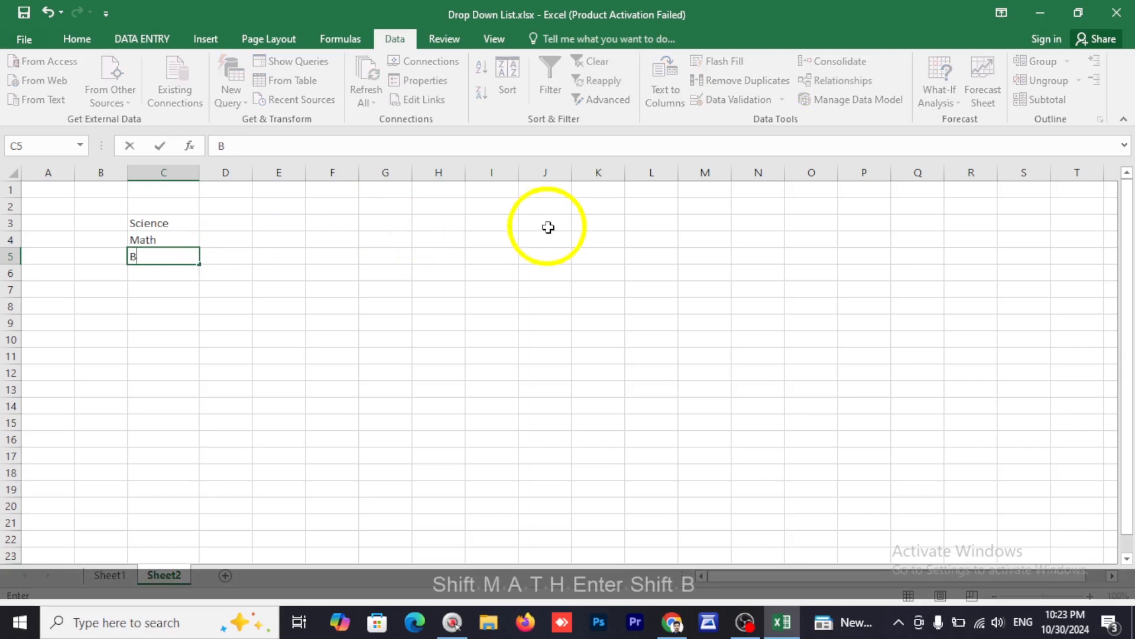
pyautogui.write('ot')
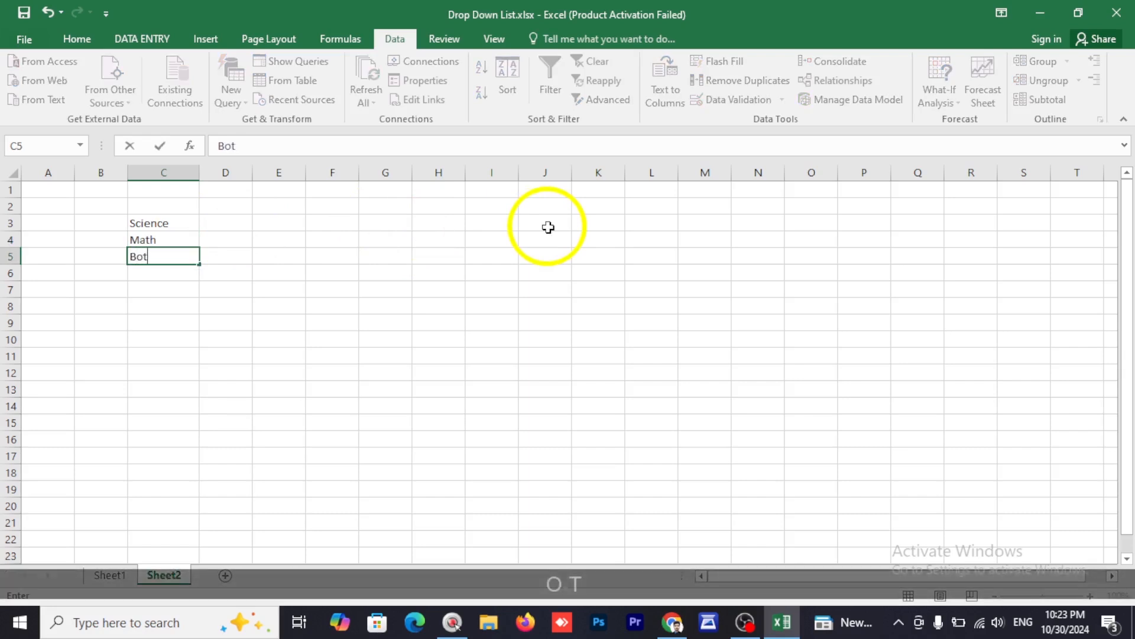
pyautogui.write('an')
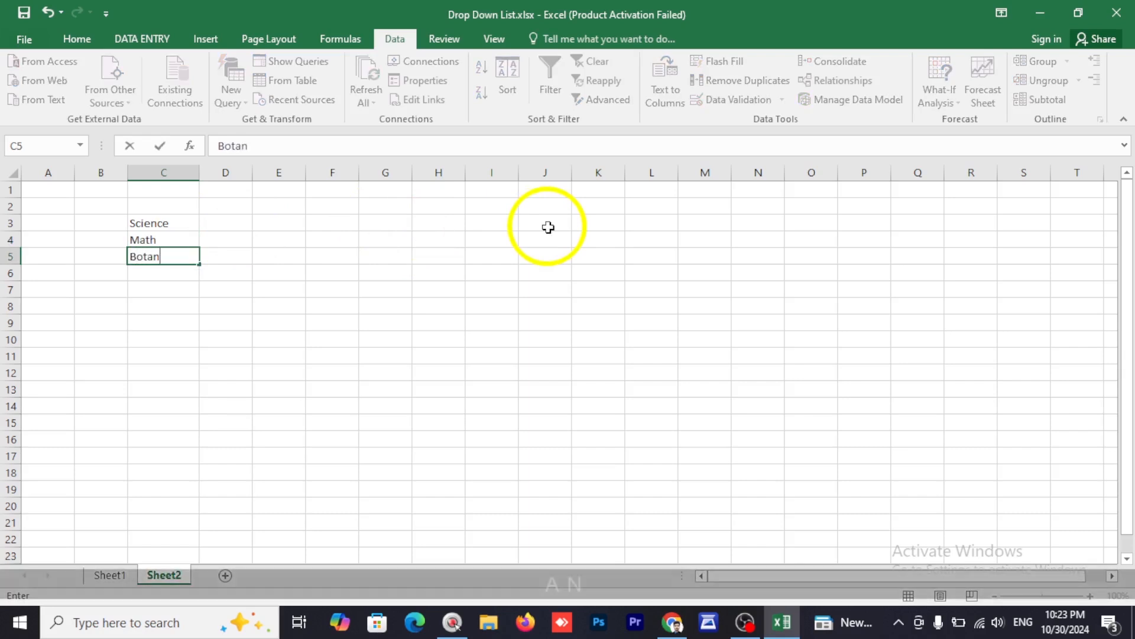
pyautogui.write('y')
pyautogui.press('Return')
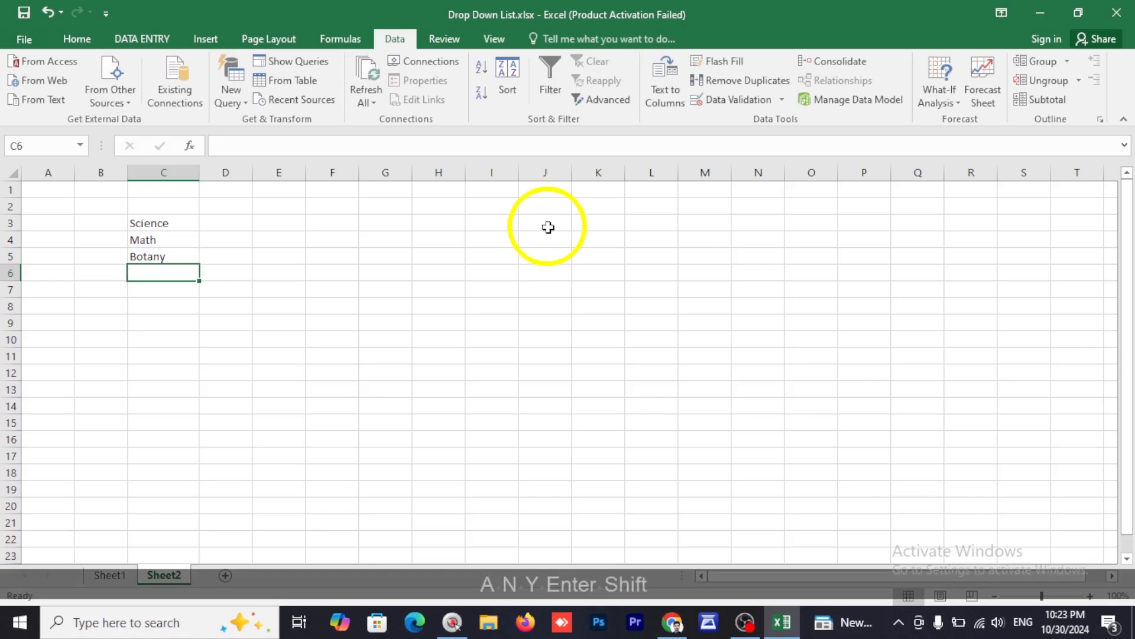
# Step: Complete the Science subject list with Bangla in C6 and English in C7
pyautogui.write('Bangla')
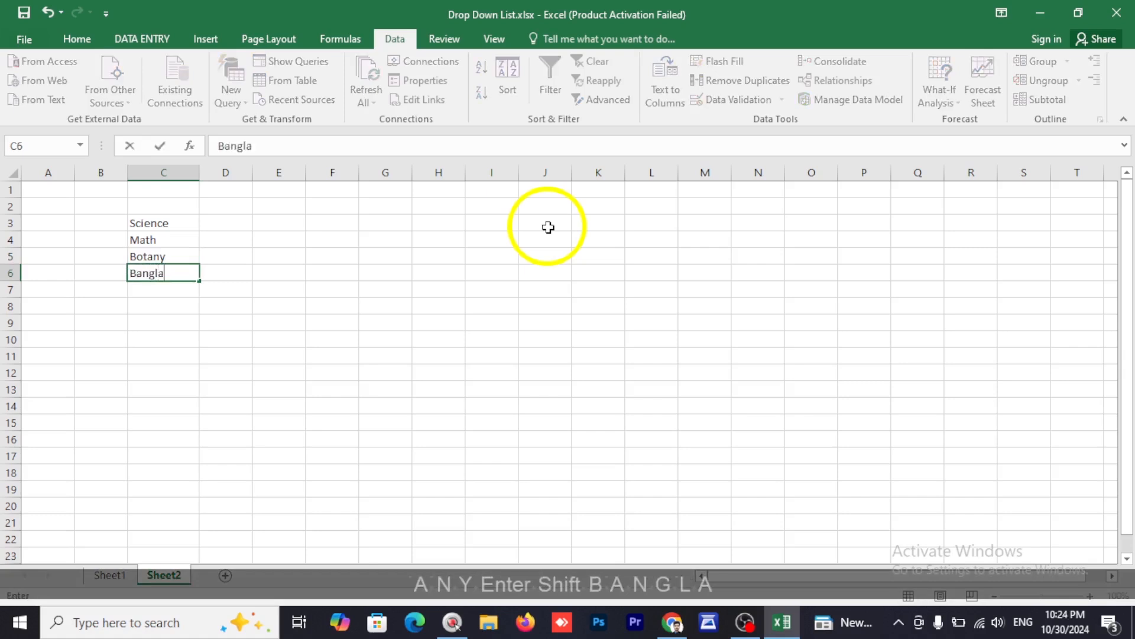
pyautogui.press('Return')
pyautogui.write('En')
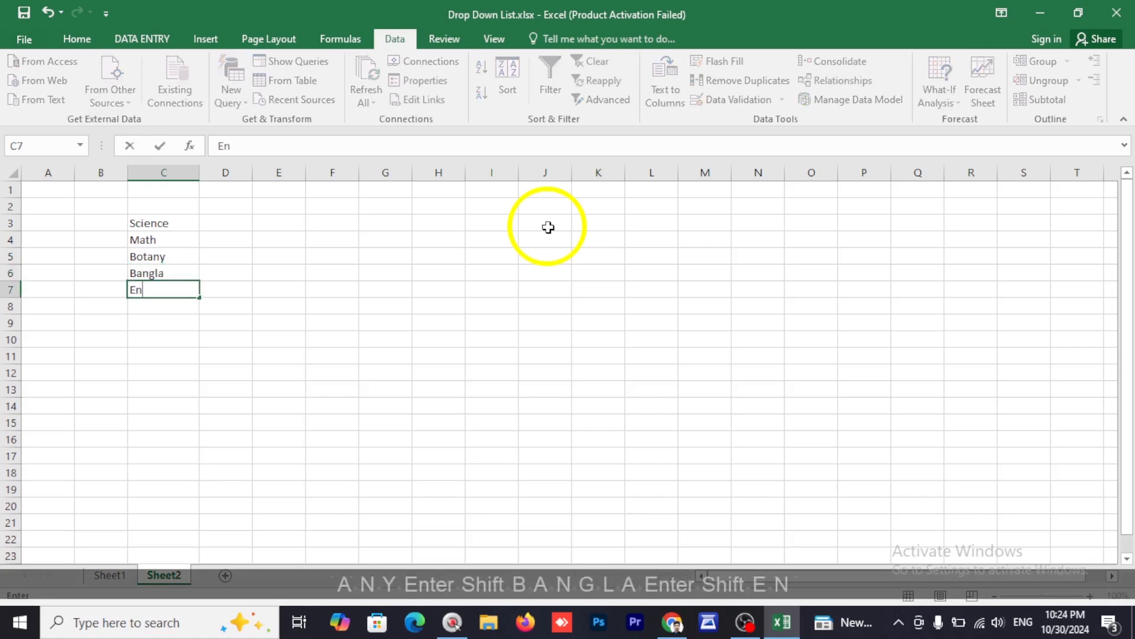
pyautogui.write('glish')
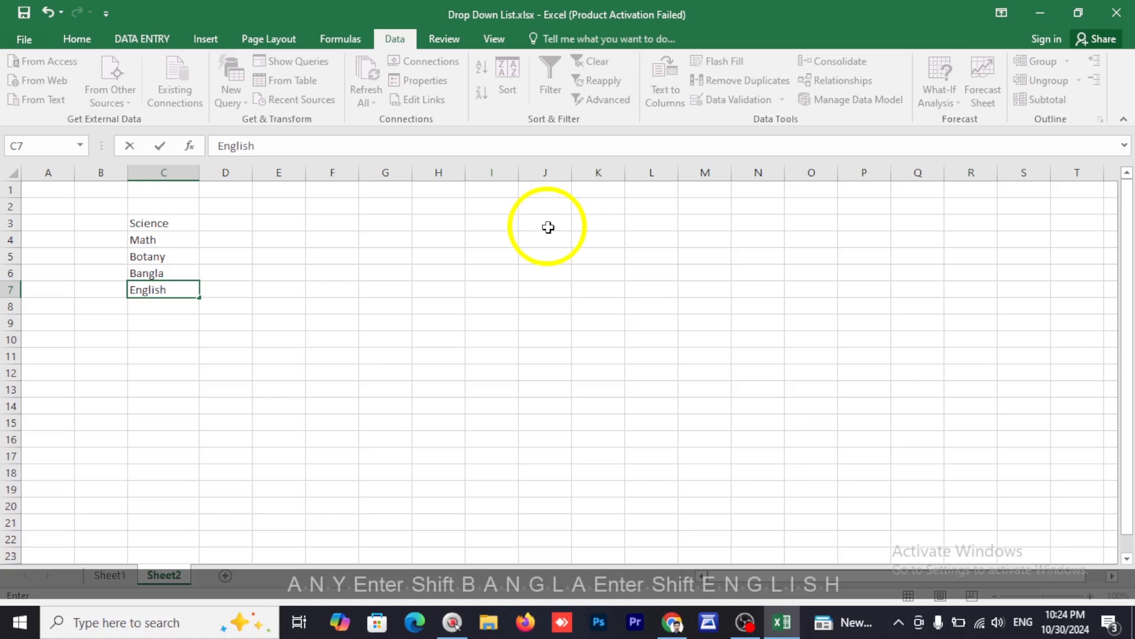
pyautogui.press('Return')
pyautogui.moveTo(187, 228); pyautogui.dragTo(183, 299)
# Step: Enter the heading Business in cell D3, beside the Science heading
pyautogui.click(240, 230)
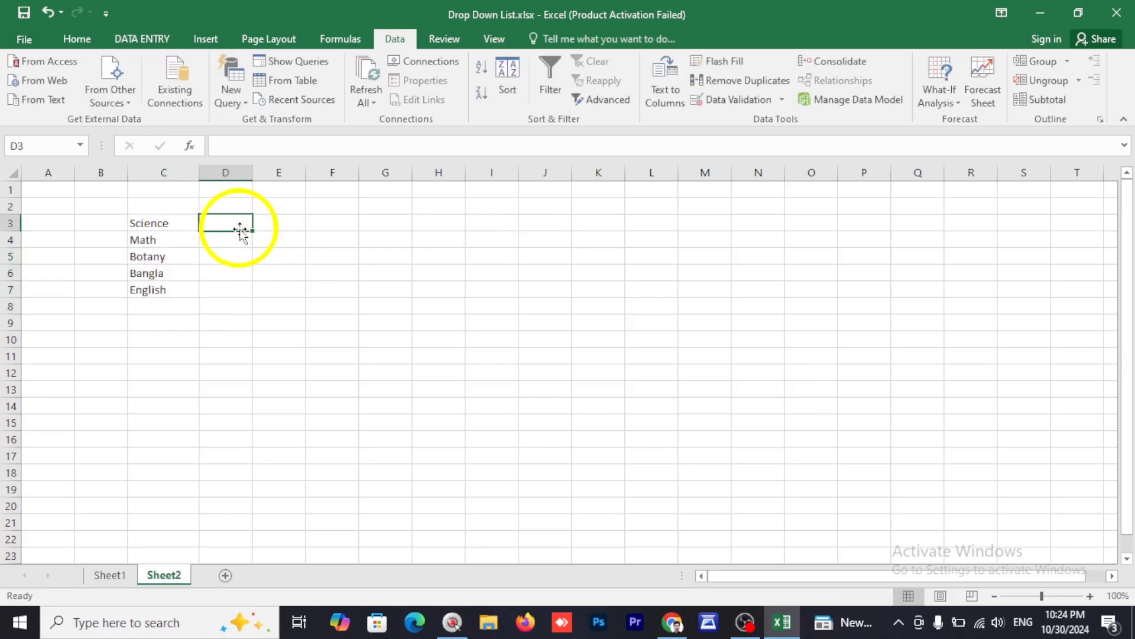
pyautogui.write('Bu')
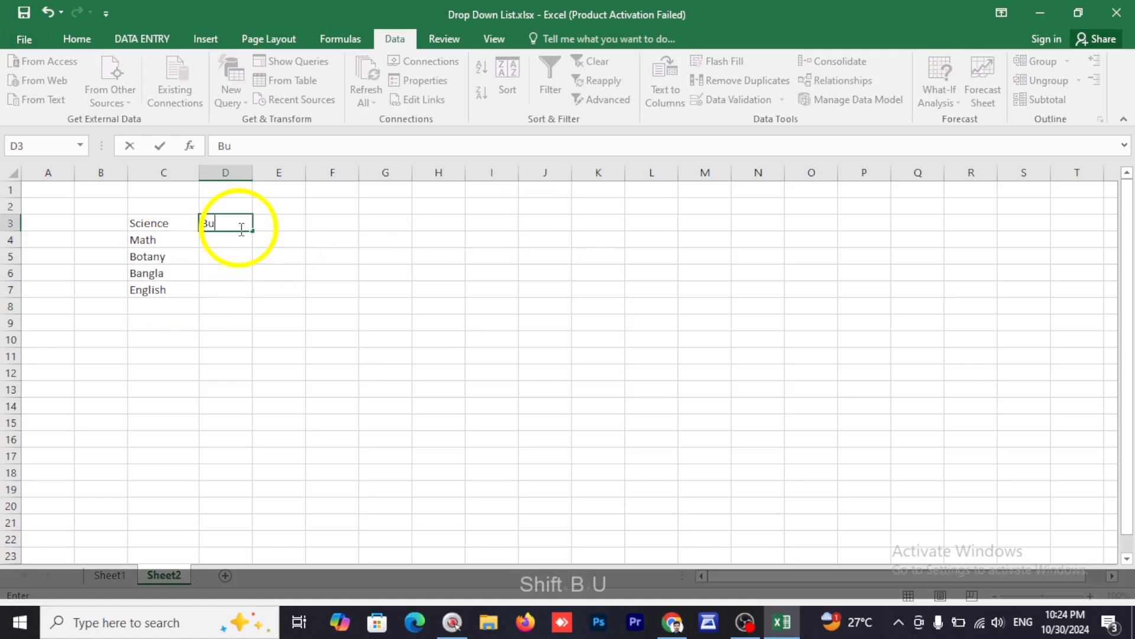
pyautogui.write('so')
pyautogui.press('BackSpace')
pyautogui.write('i')
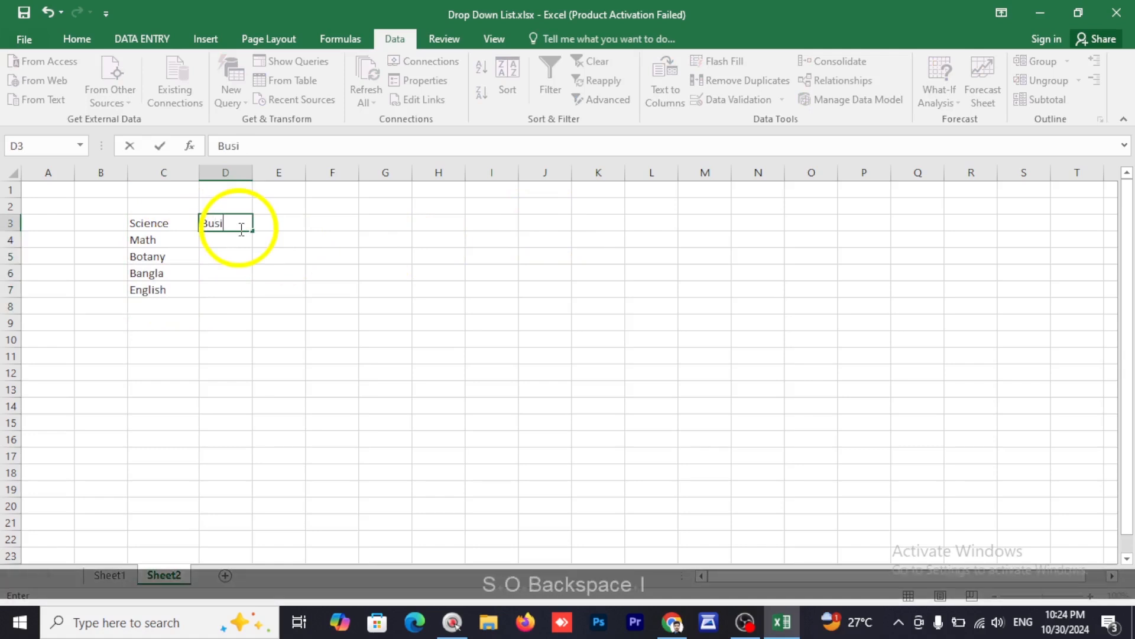
pyautogui.write('ness')
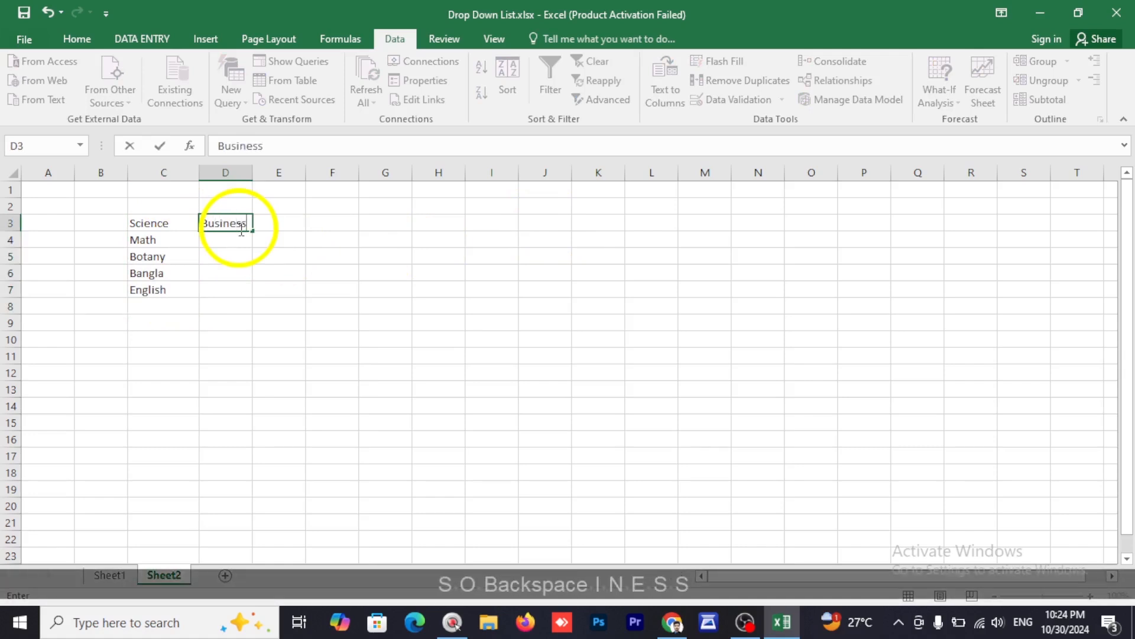
pyautogui.press('Return')
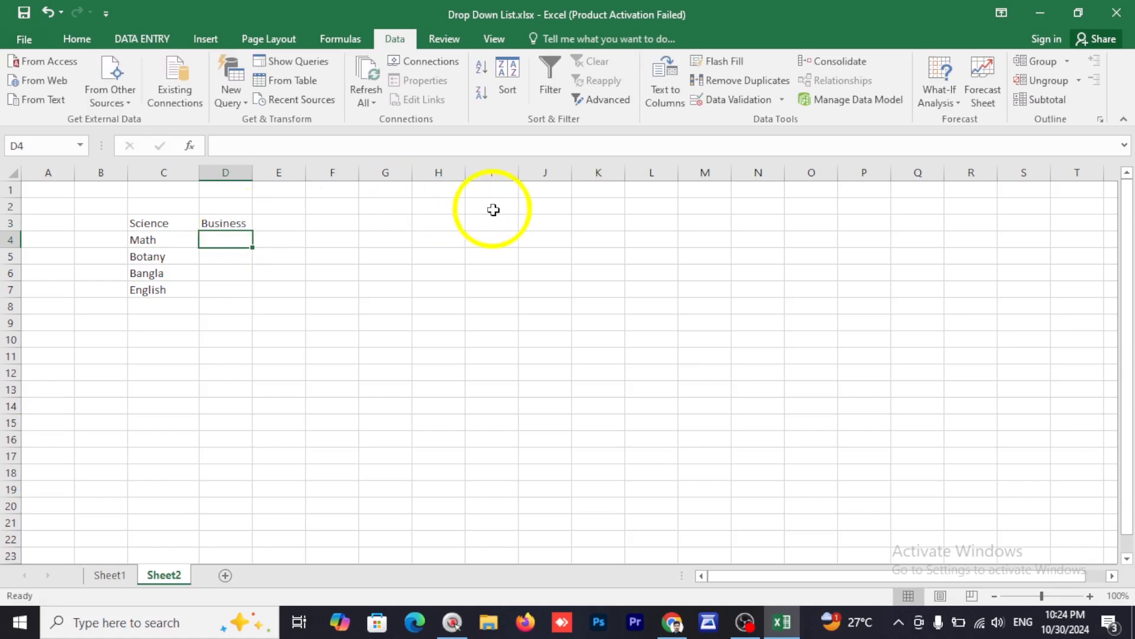
# Step: List the subjects Marketing in D4 and Economics in D5 under the Business heading
pyautogui.write('Mar')
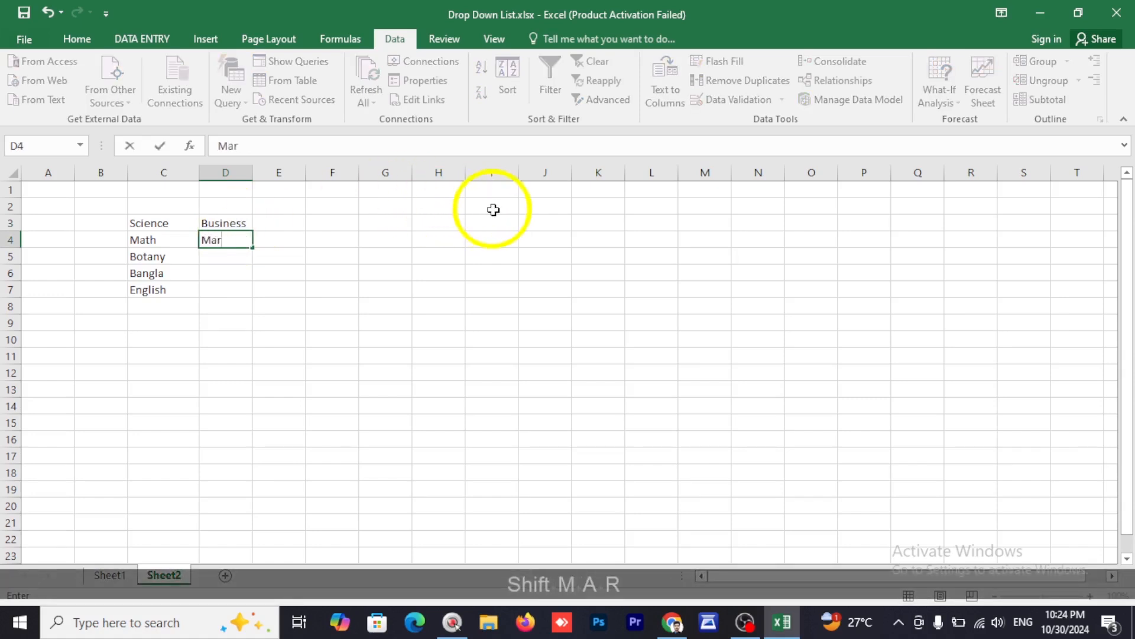
pyautogui.write('ket')
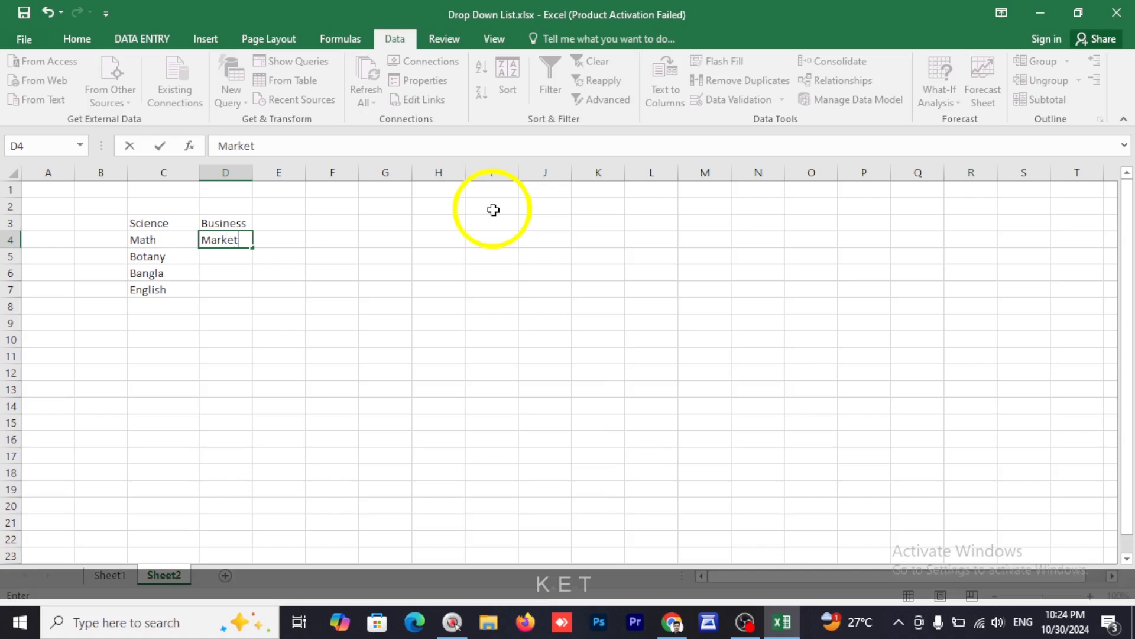
pyautogui.write('in')
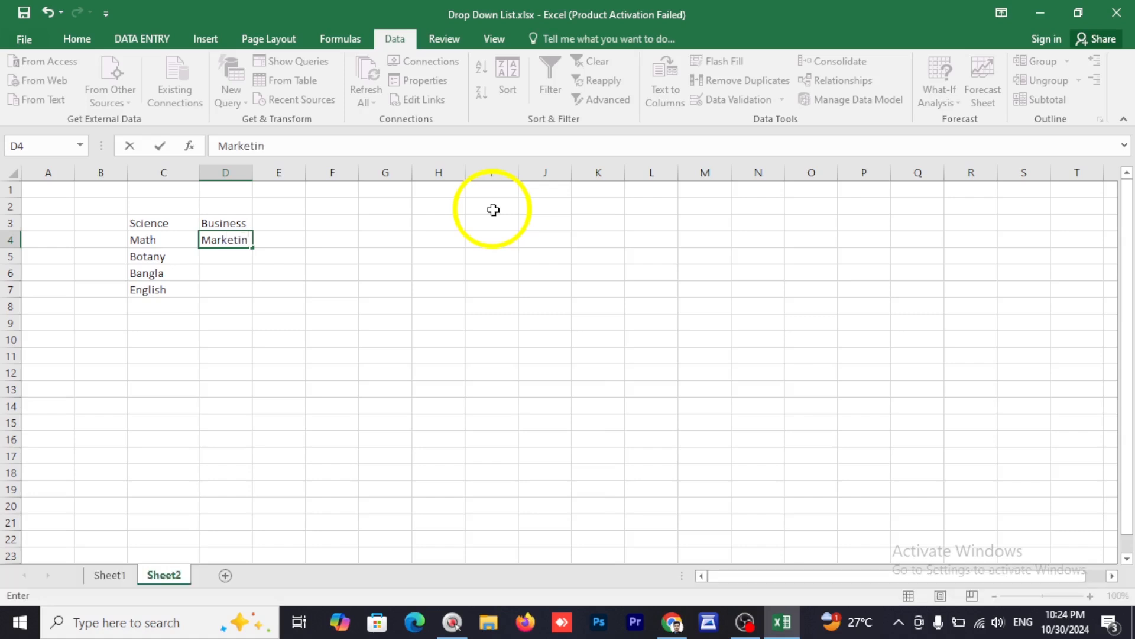
pyautogui.write('g')
pyautogui.press('Return')
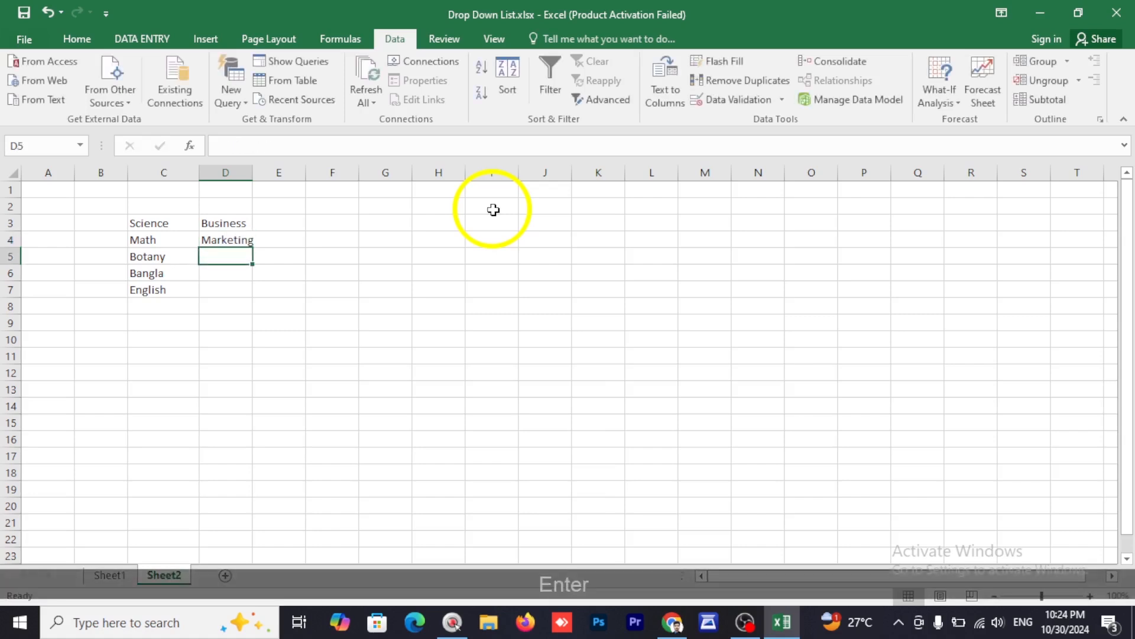
pyautogui.write('E')
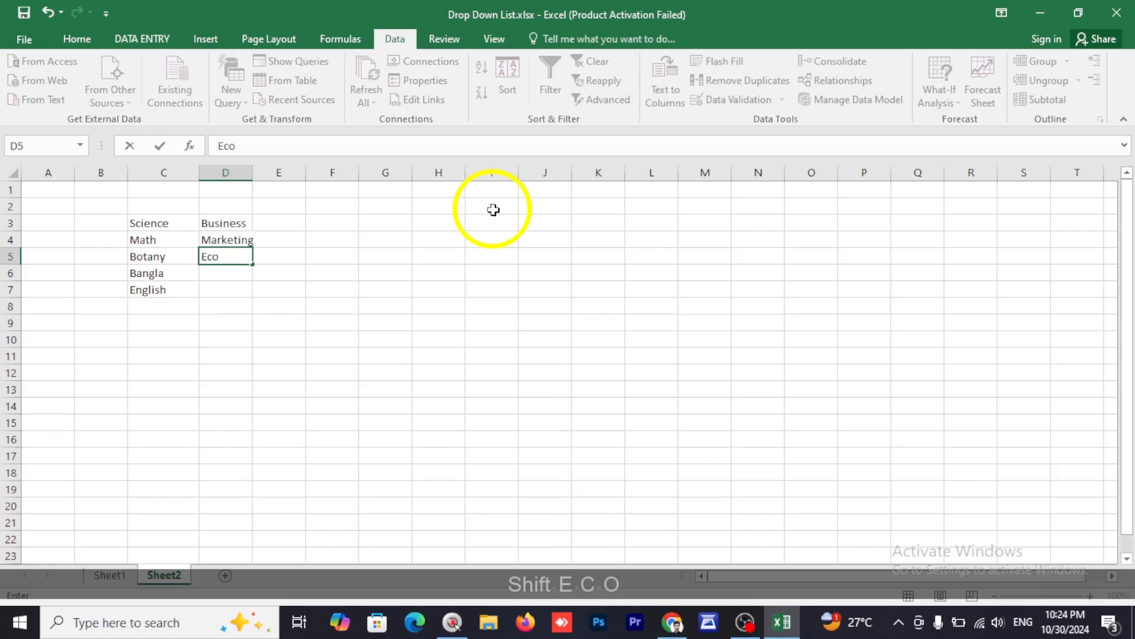
pyautogui.write('conomi')
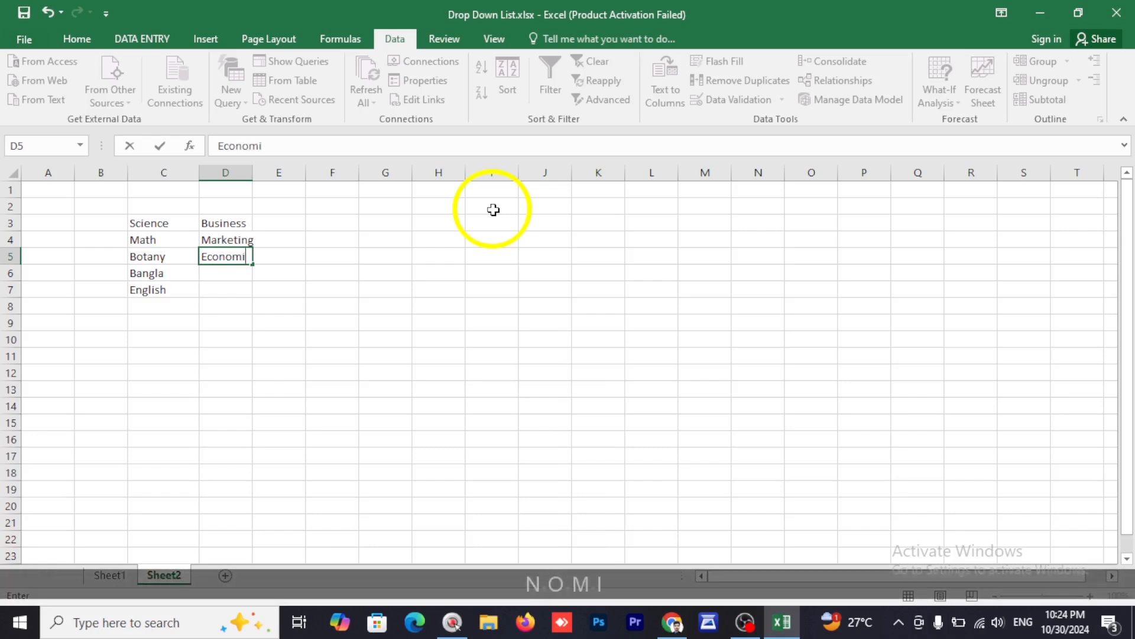
pyautogui.write('cs')
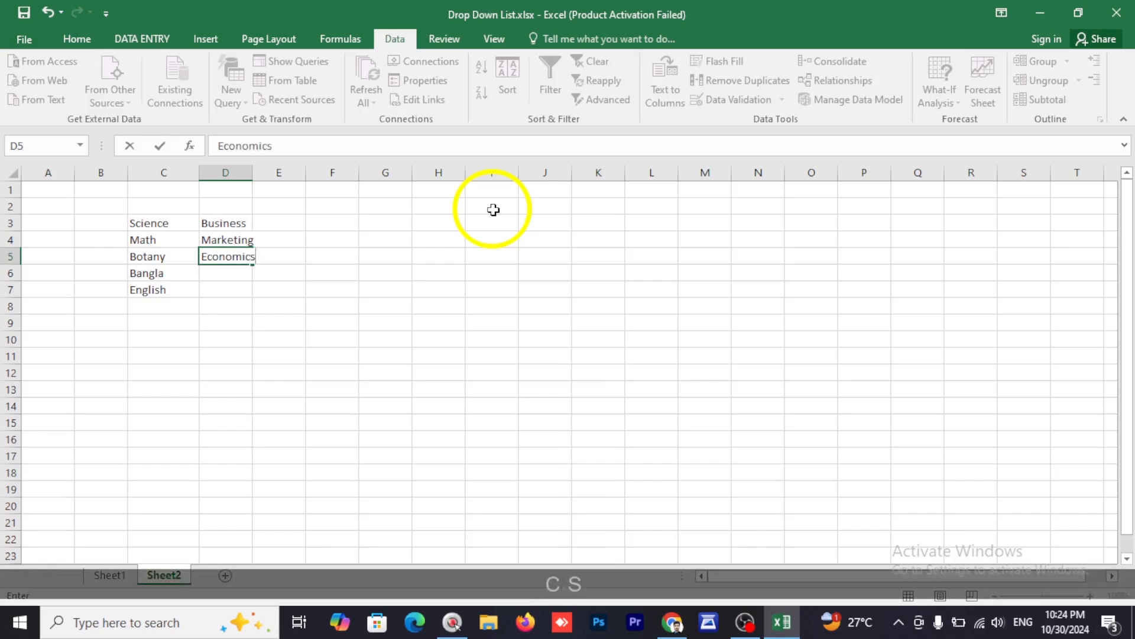
pyautogui.press('Return')
# Step: Complete the Business subject list with Bangla in D6 and English in D7
pyautogui.write('Bang')
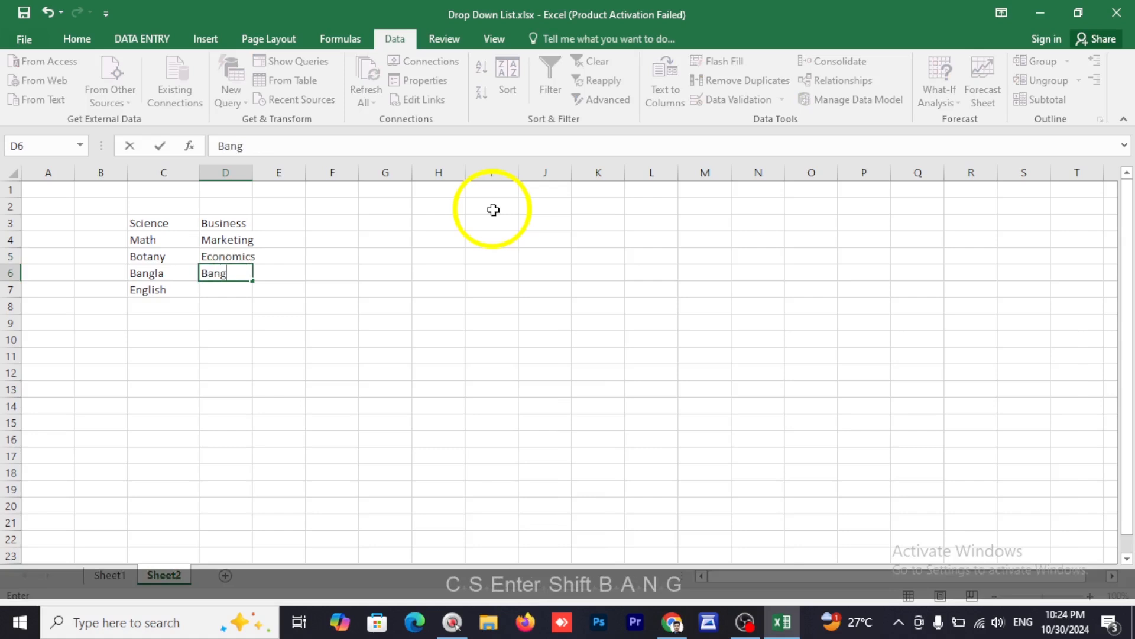
pyautogui.write('la')
pyautogui.press('Return')
pyautogui.write('I')
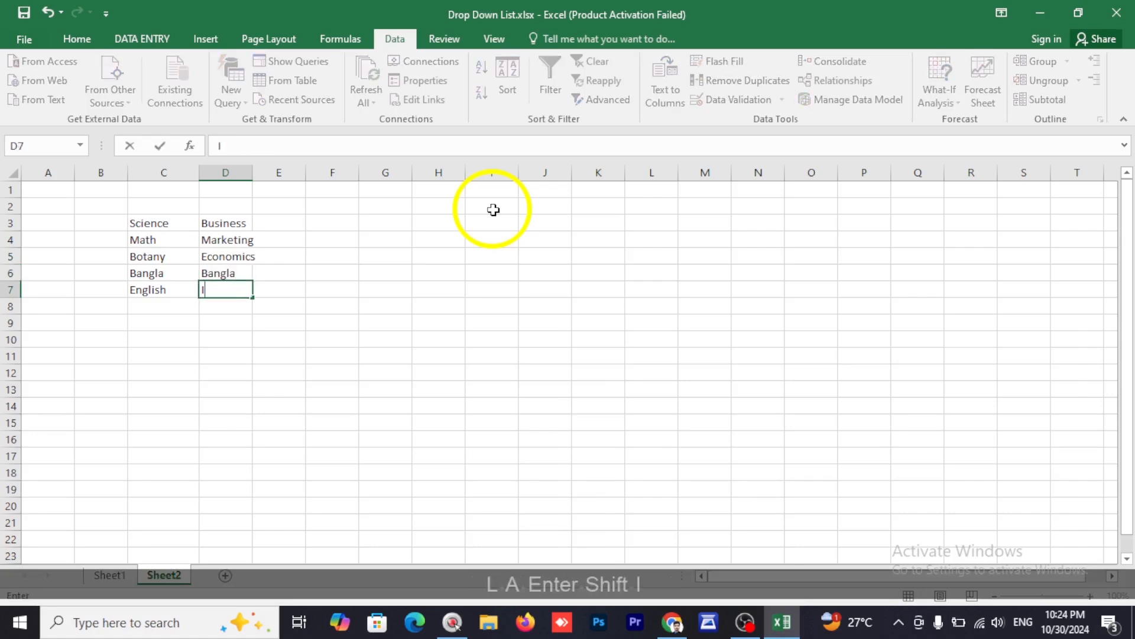
pyautogui.write('nglish')
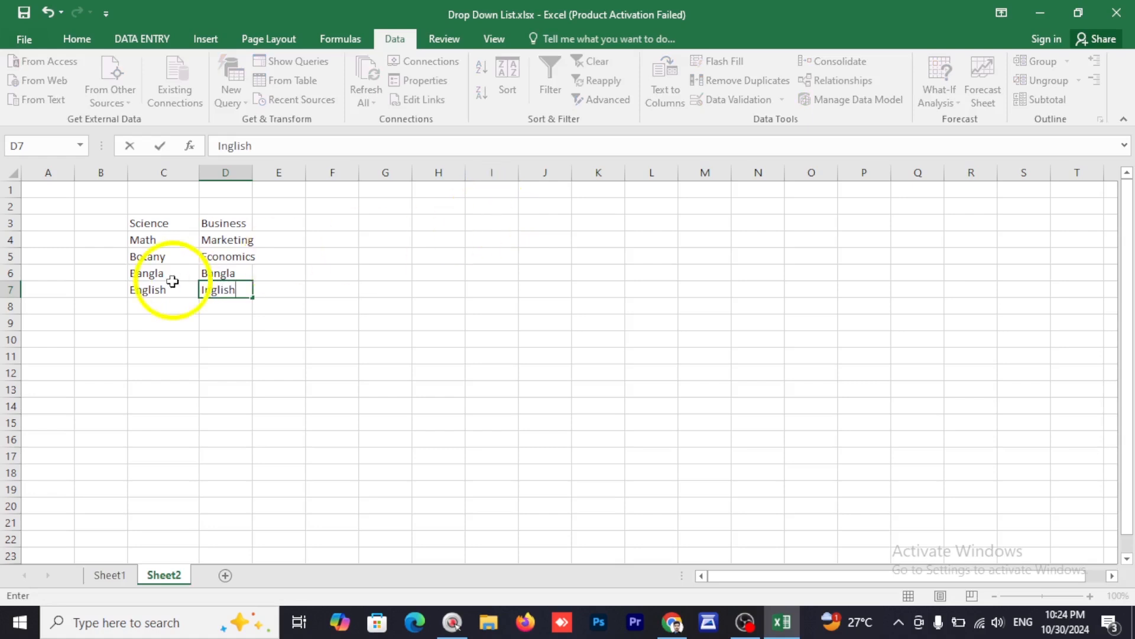
pyautogui.click(205, 289)
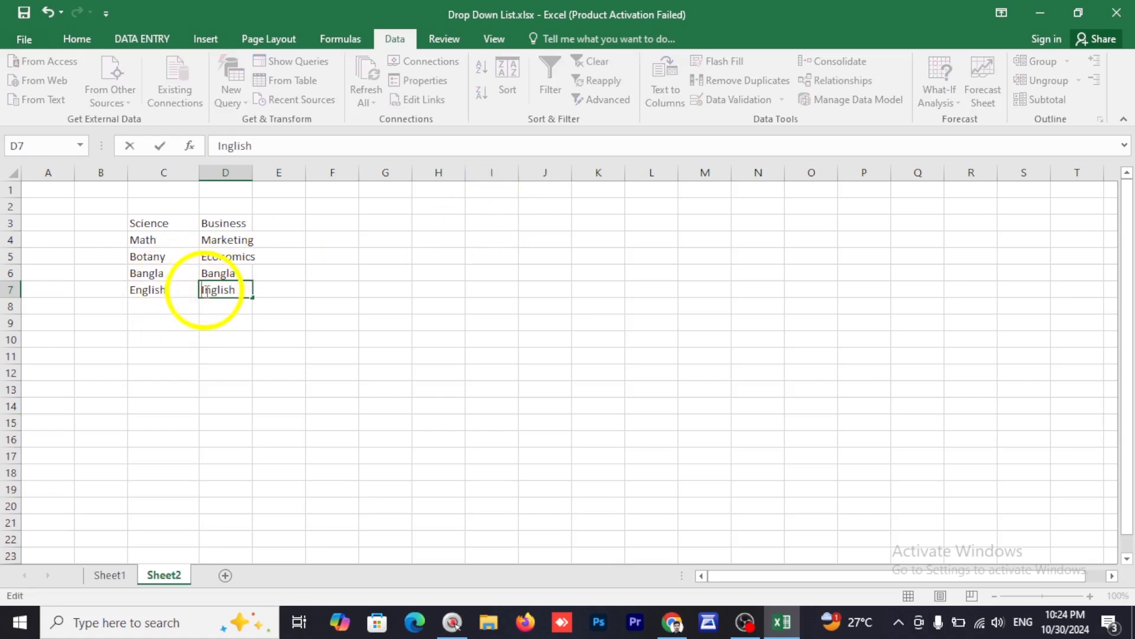
pyautogui.press('BackSpace')
pyautogui.write('e')
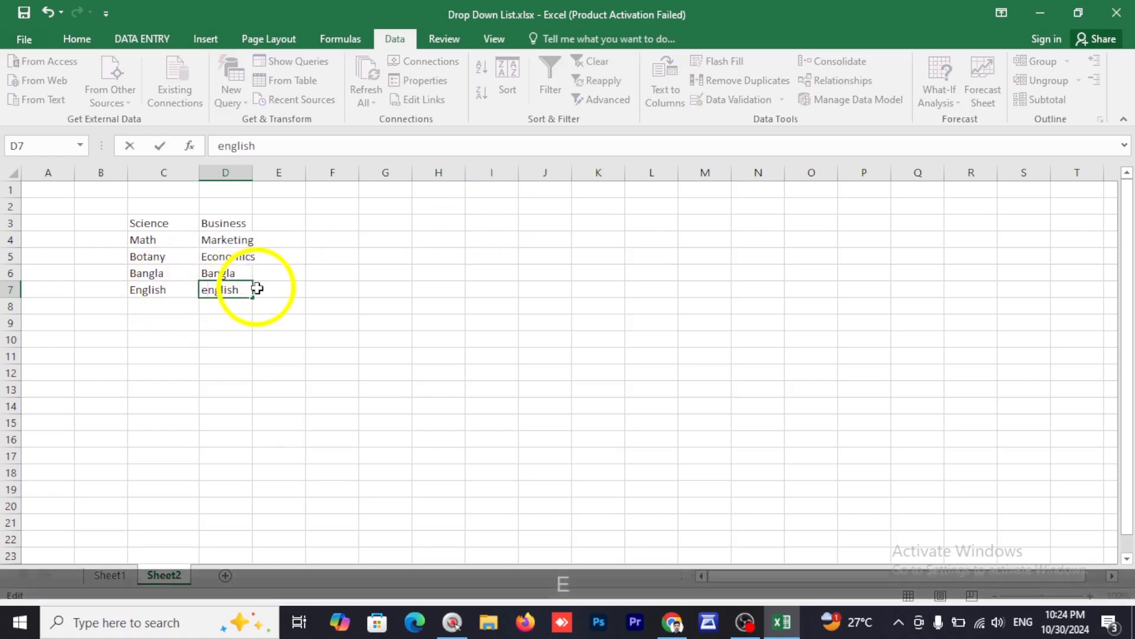
pyautogui.press('BackSpace')
pyautogui.write('E')
pyautogui.press('Return')
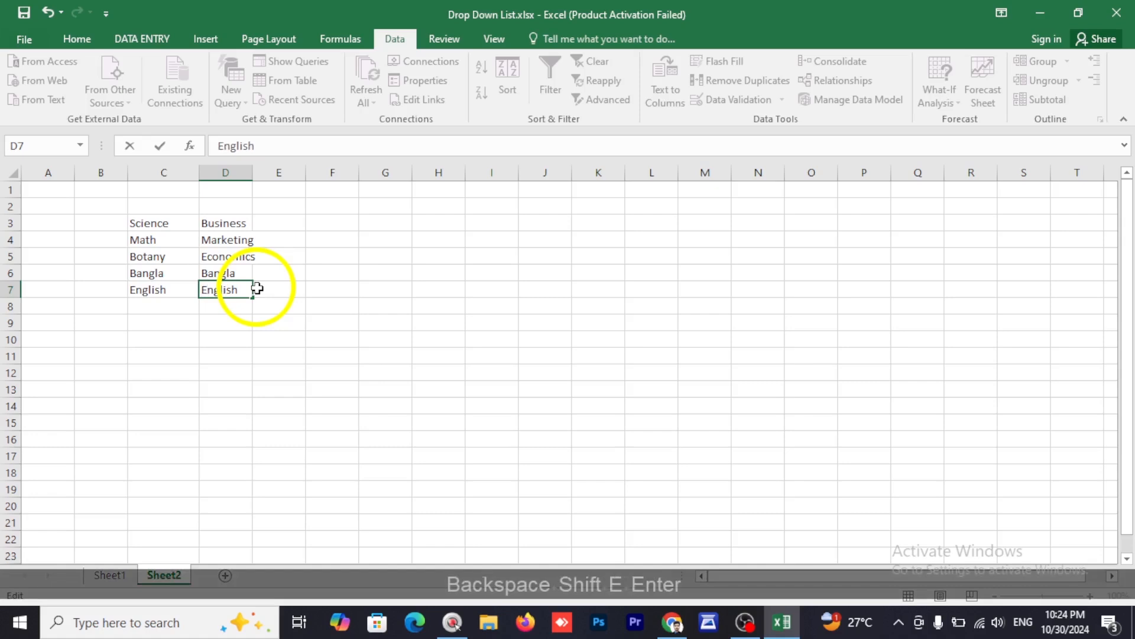
# Step: Enter the heading Humanities in cell E3, beside the Business heading
pyautogui.click(286, 223)
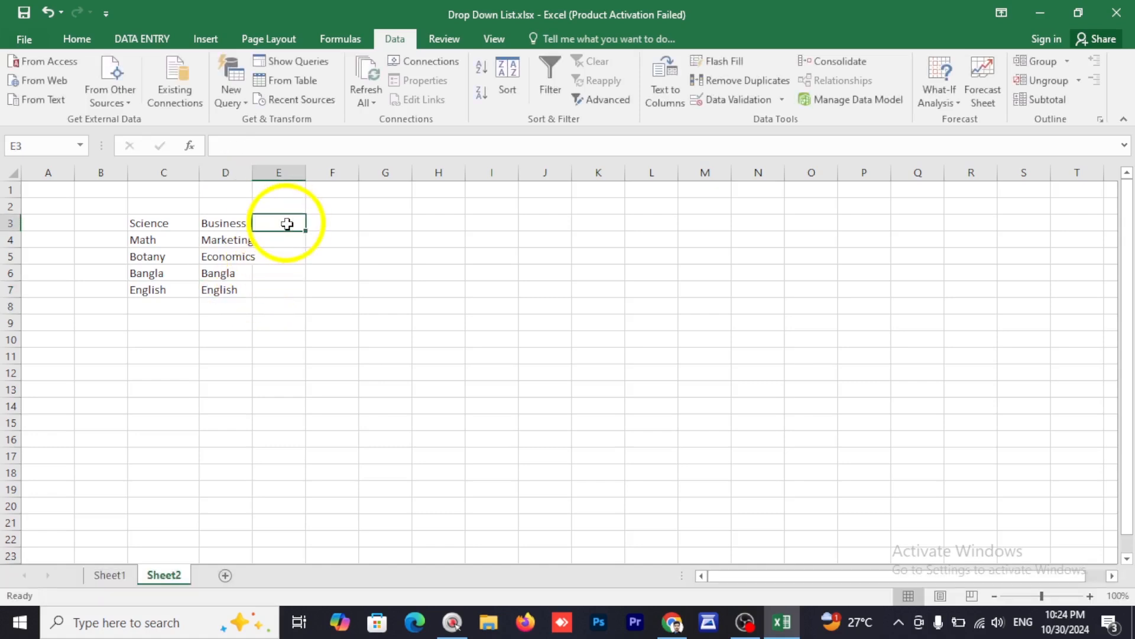
pyautogui.write('Hu')
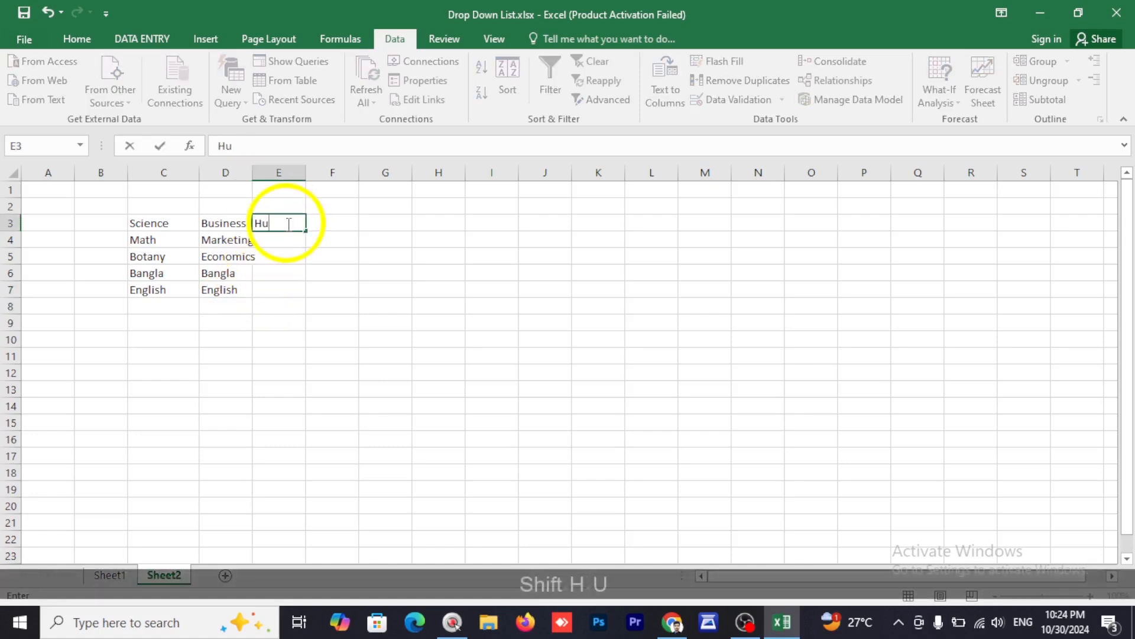
pyautogui.write('manities')
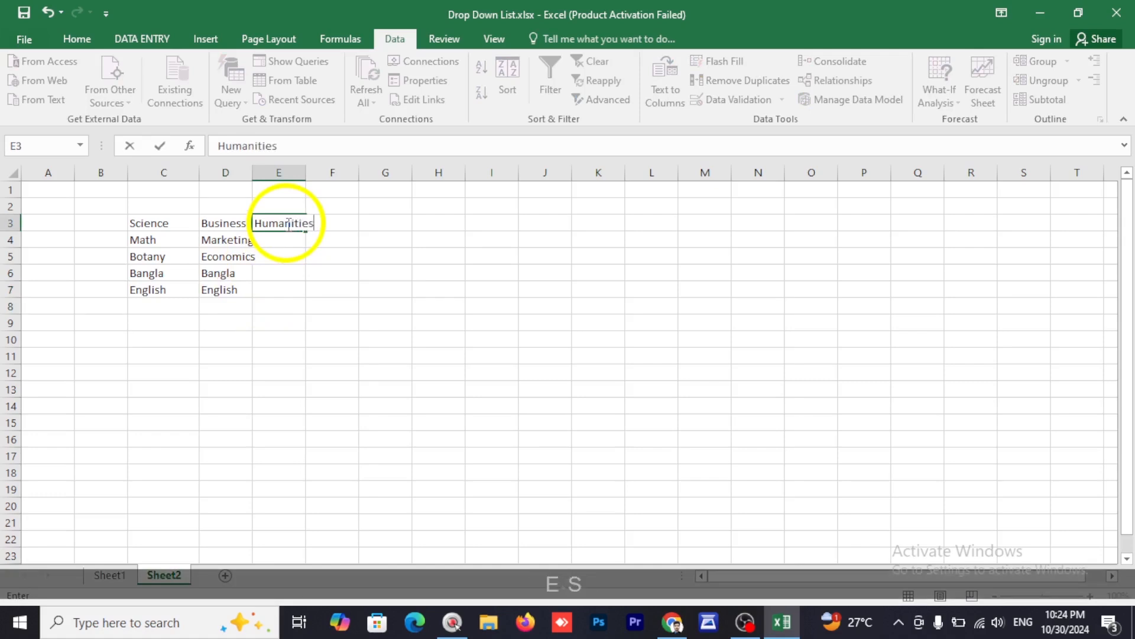
pyautogui.press('Return')
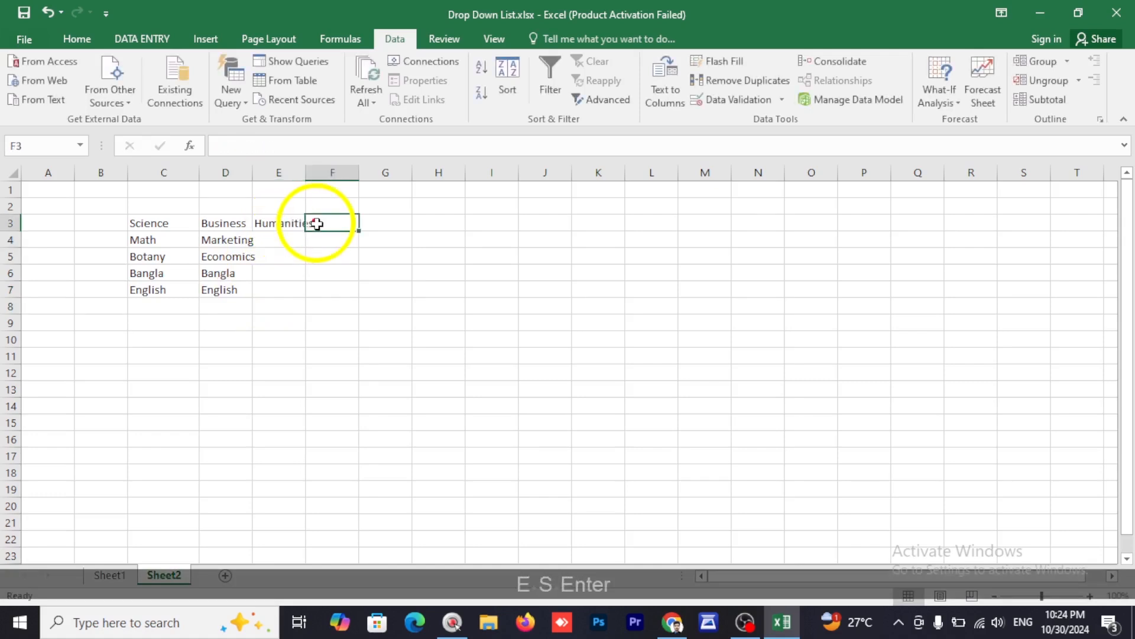
# Step: Widen column E for the Humanities heading and column D slightly for the Business subjects
pyautogui.click(296, 168)
pyautogui.moveTo(307, 170); pyautogui.dragTo(331, 167)
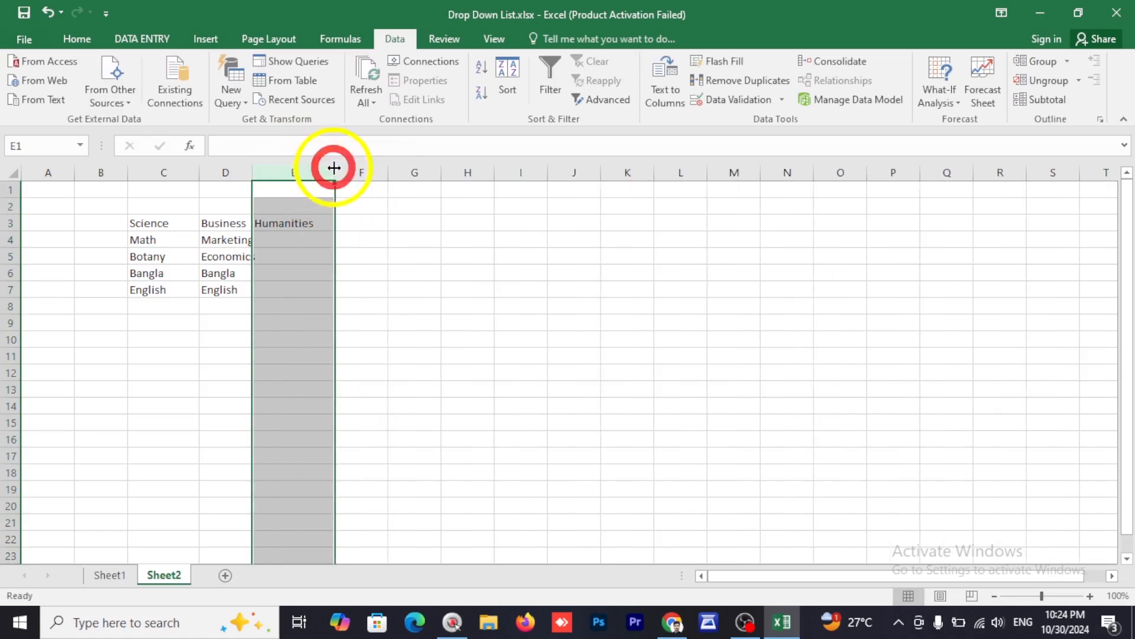
pyautogui.moveTo(248, 172); pyautogui.dragTo(254, 173)
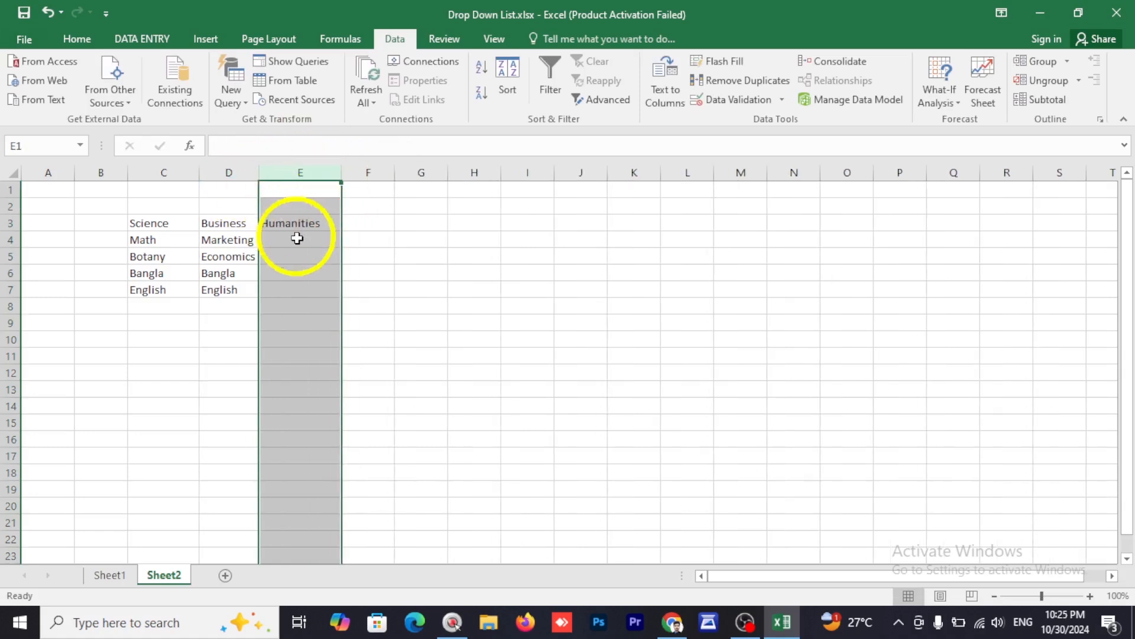
# Step: List the subjects History in E4 and Islamic Hostory in E5 under the Humanities heading
pyautogui.click(300, 244)
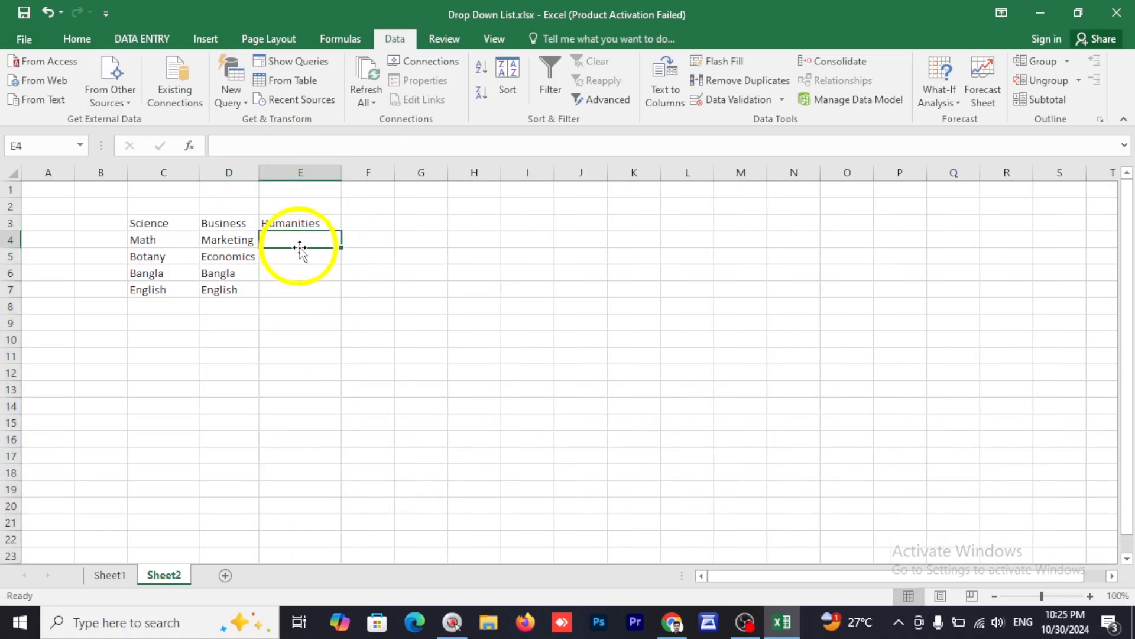
pyautogui.write('History')
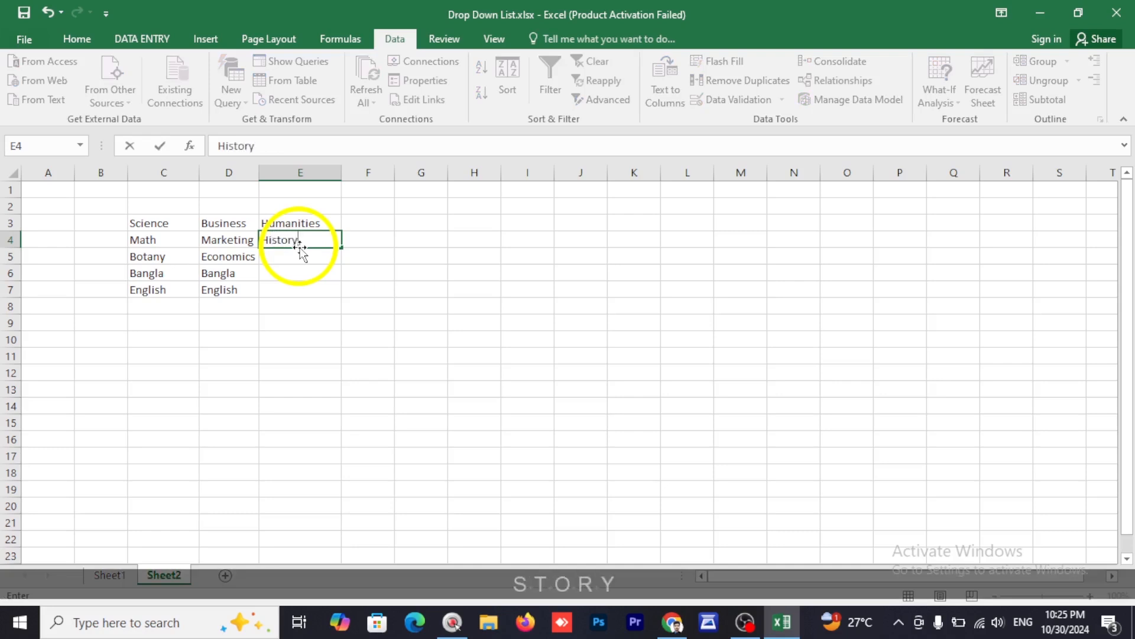
pyautogui.press('Return')
pyautogui.write('Isl')
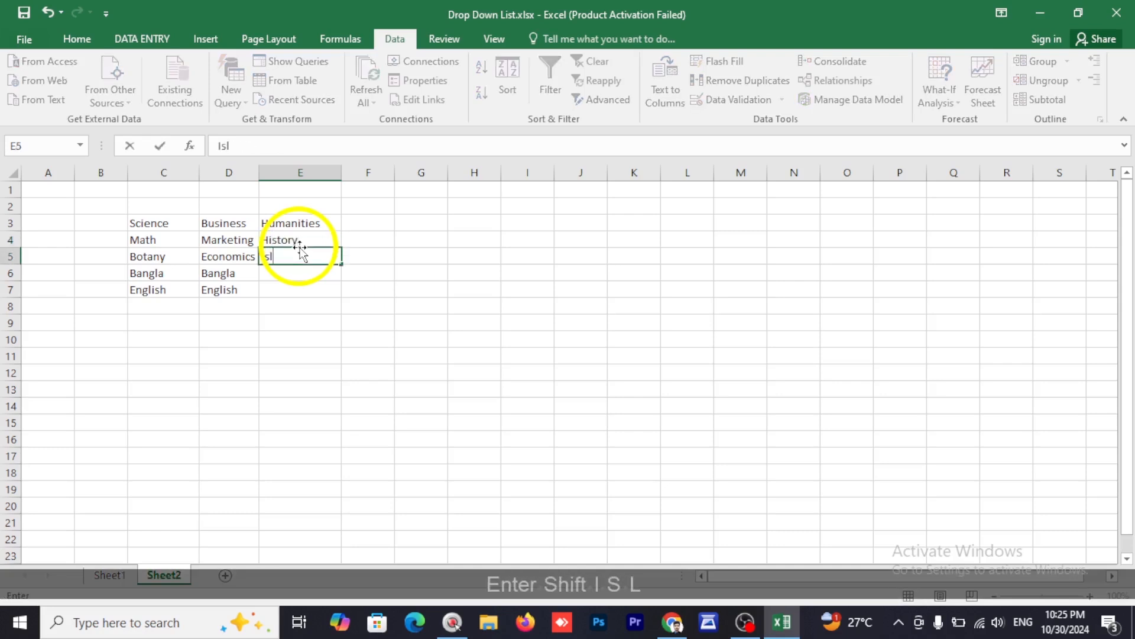
pyautogui.write('amic')
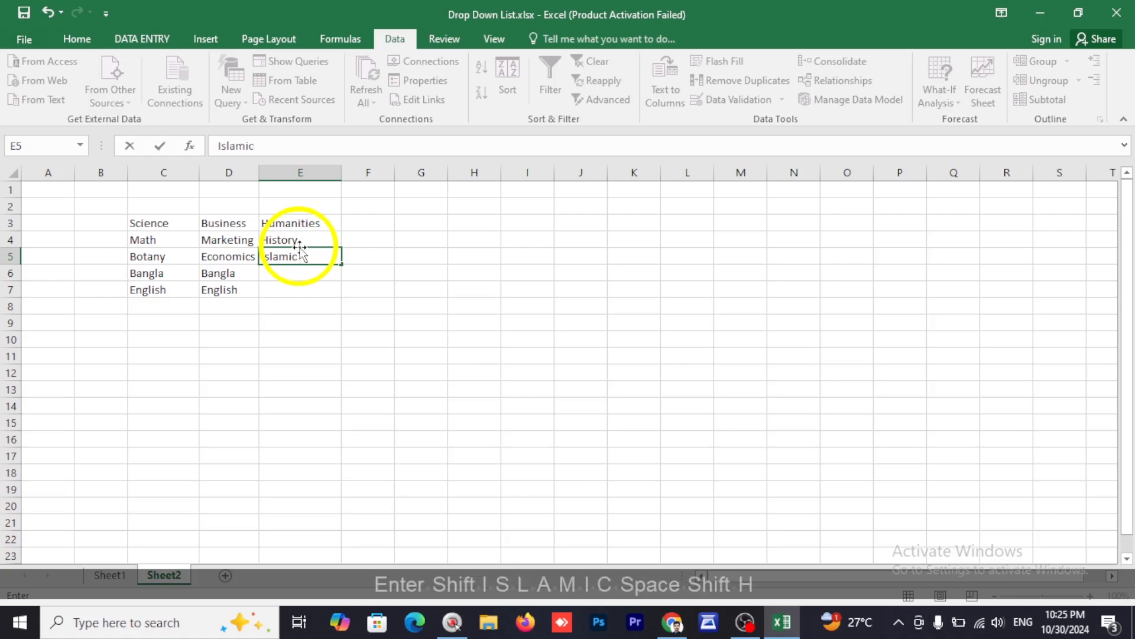
pyautogui.write(' Hostory')
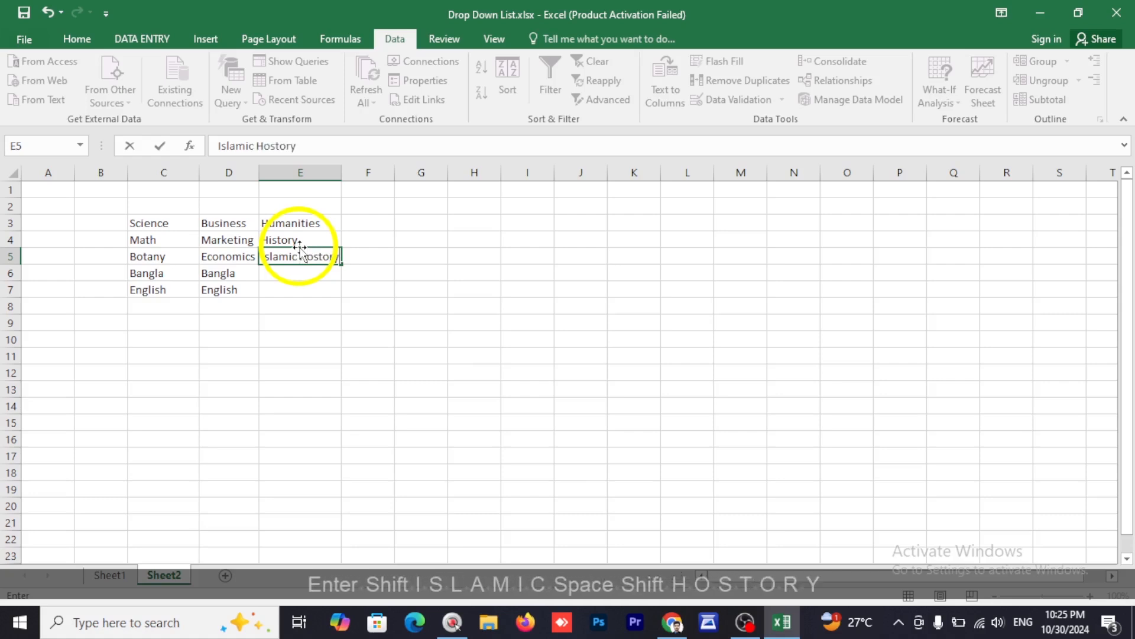
pyautogui.press('Return')
# Step: Complete the Humanities subject list with Ict in E6 and Political Dcience in E7
pyautogui.write('Ict')
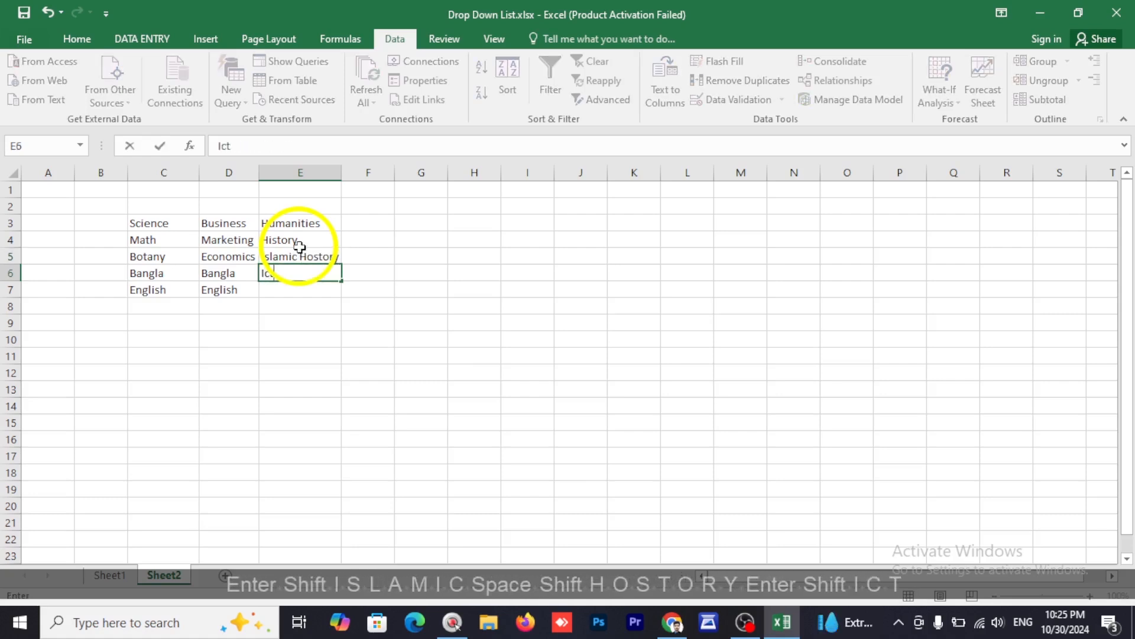
pyautogui.press('Return')
pyautogui.write('Po')
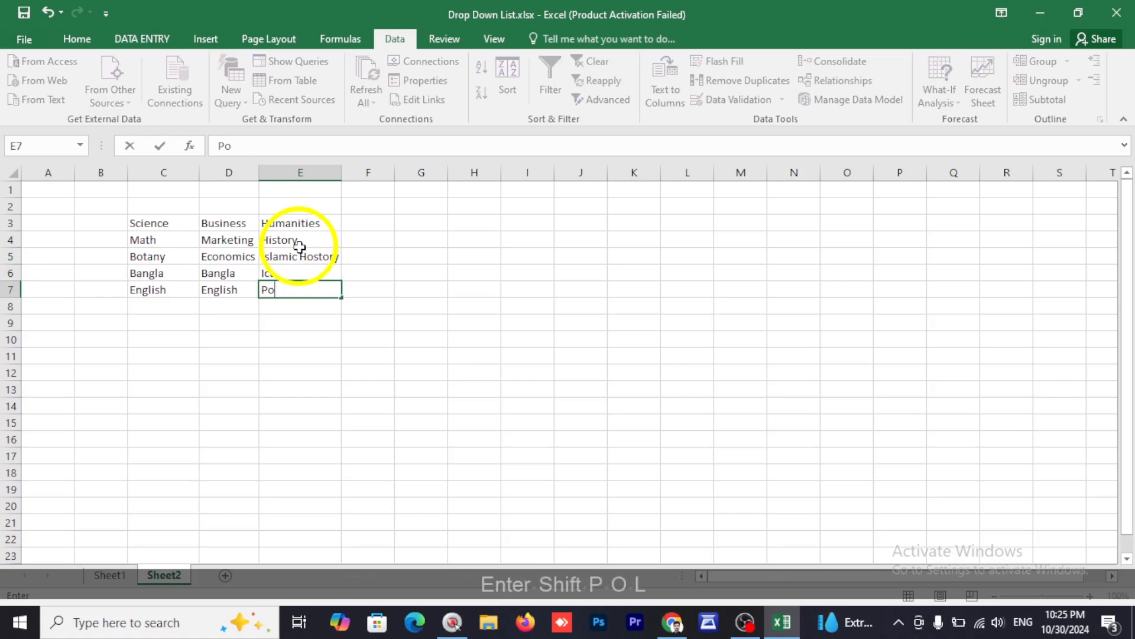
pyautogui.write('liti')
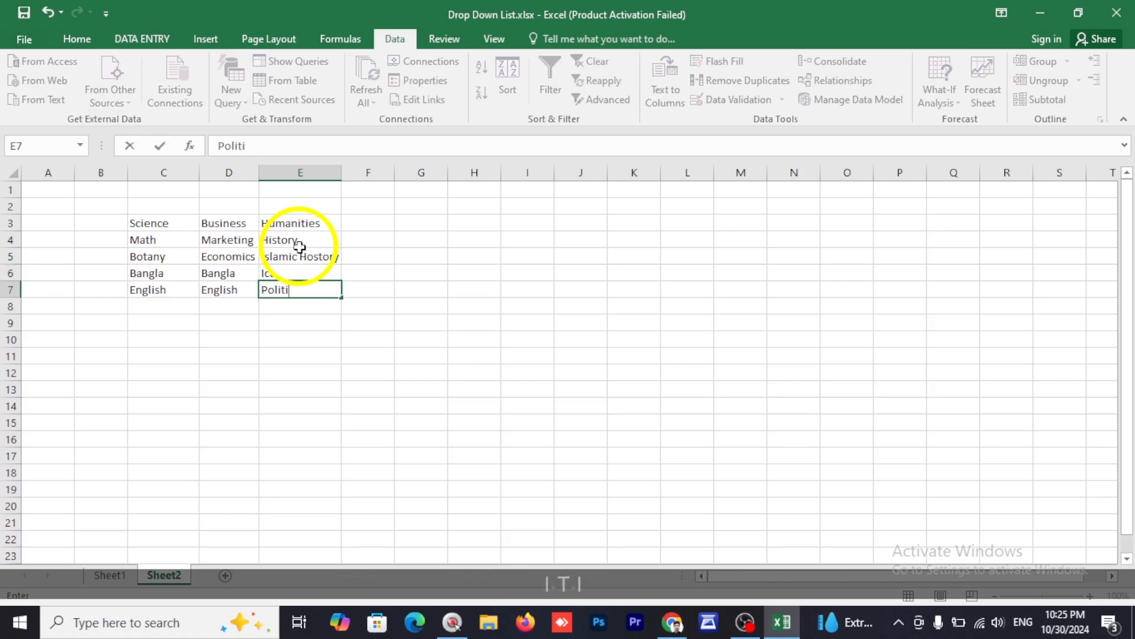
pyautogui.write('cal D')
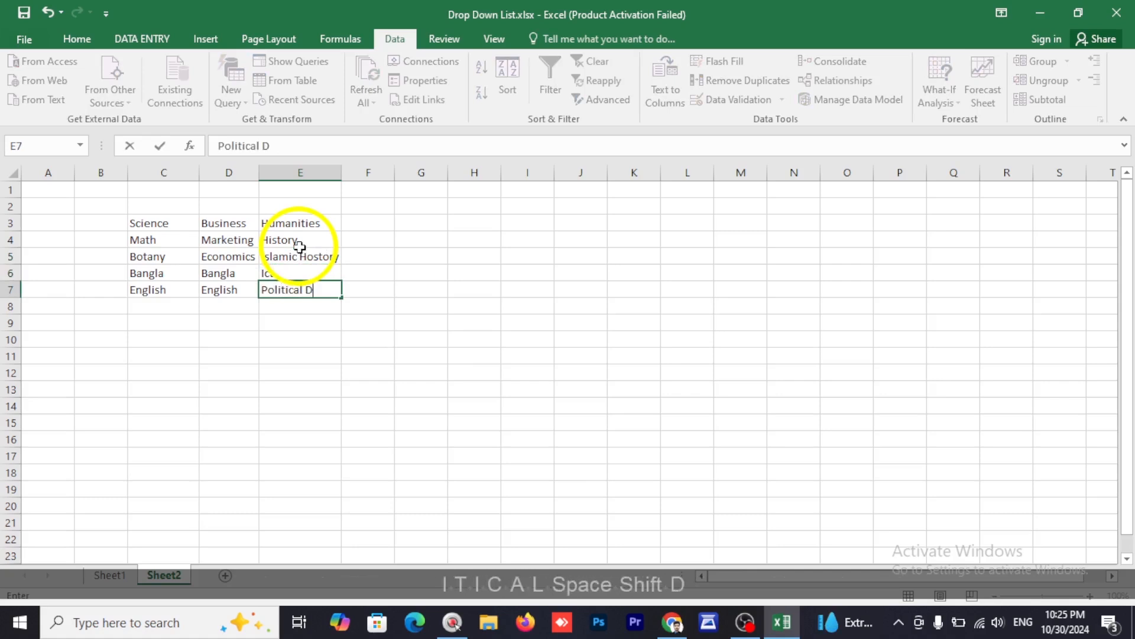
pyautogui.write('cience')
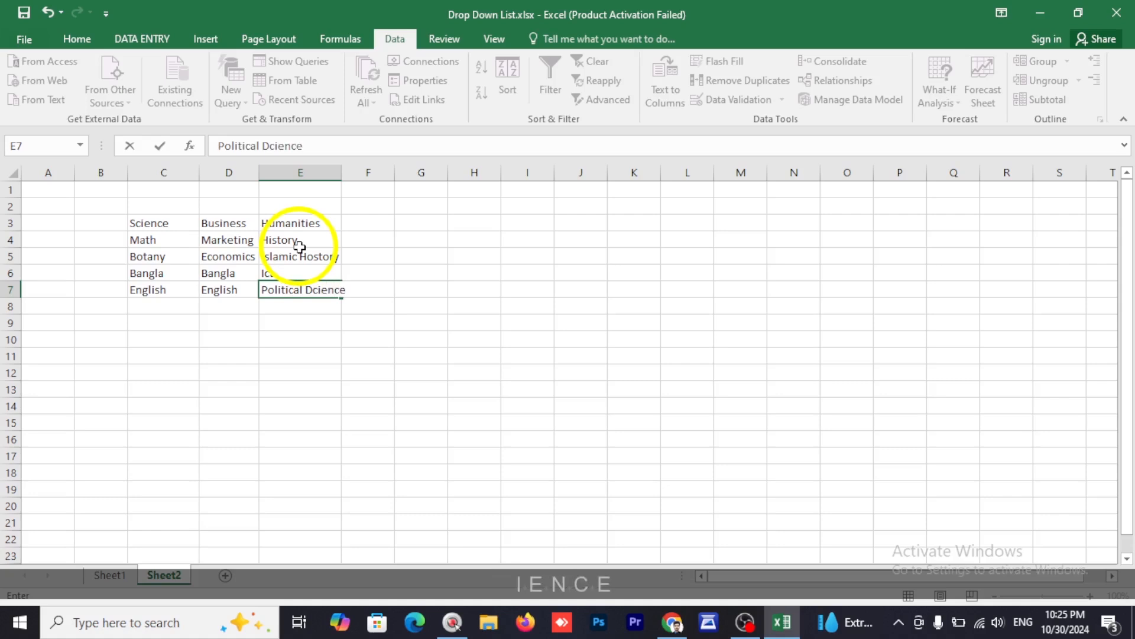
pyautogui.press('Return')
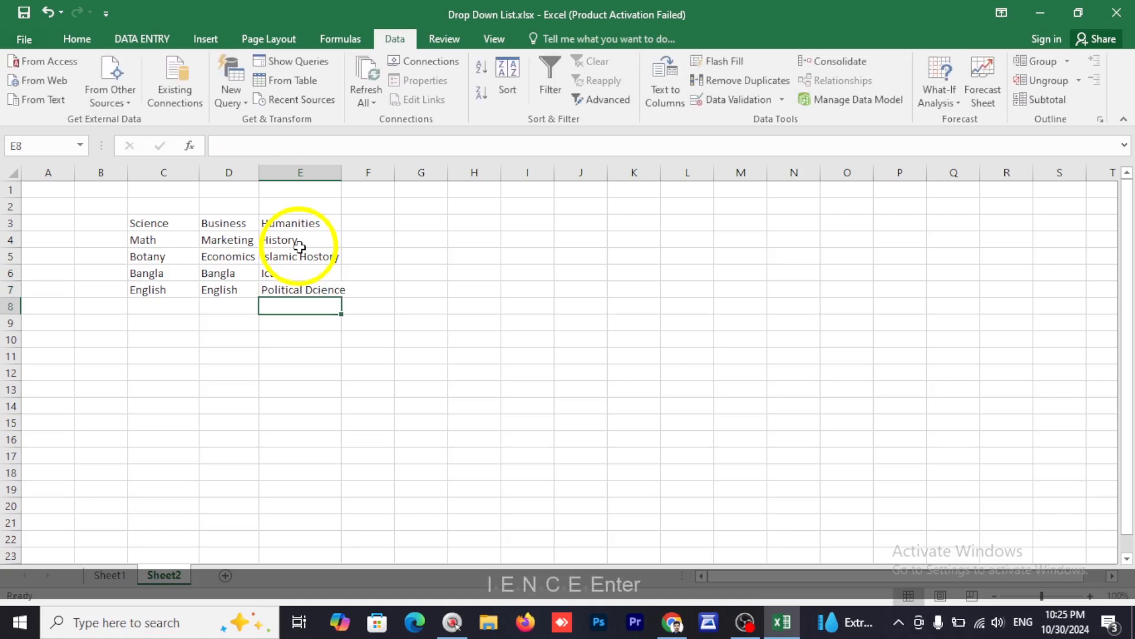
# Step: Widen the Humanities column E and the Business column D slightly so their entries fit
pyautogui.moveTo(343, 172); pyautogui.dragTo(353, 172)
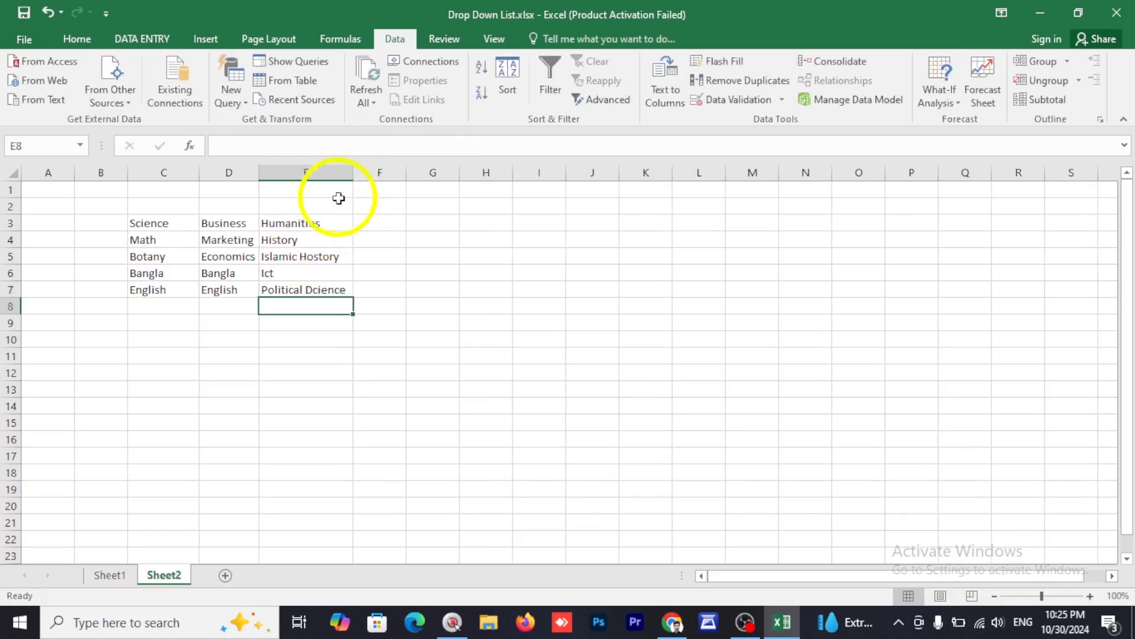
pyautogui.moveTo(158, 221); pyautogui.dragTo(163, 291)
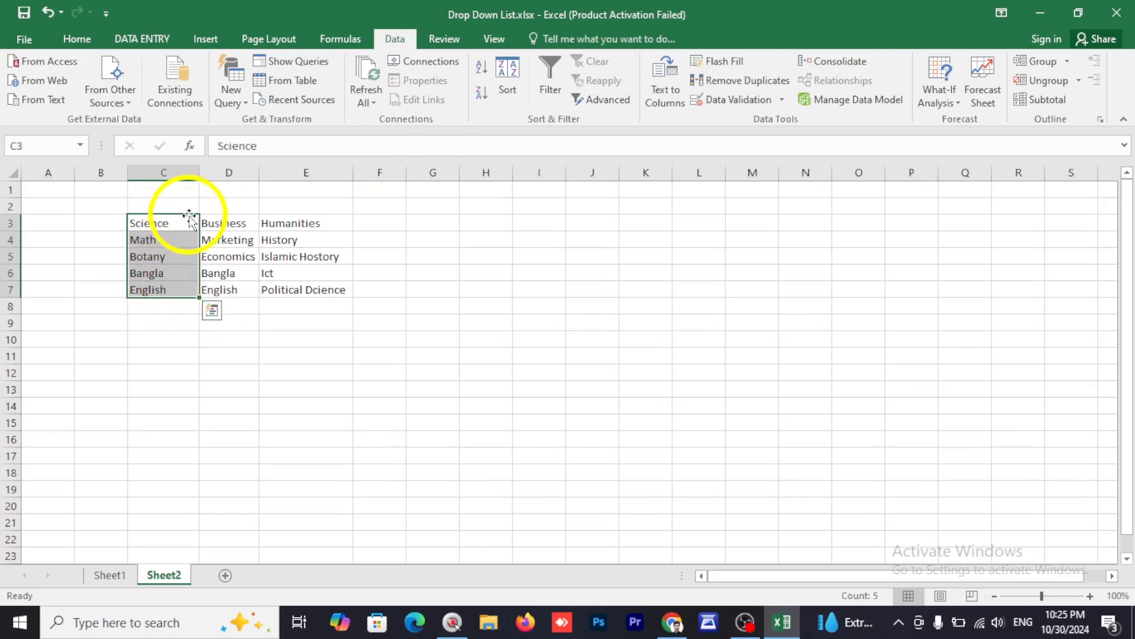
pyautogui.click(264, 224)
pyautogui.moveTo(168, 223); pyautogui.dragTo(185, 290)
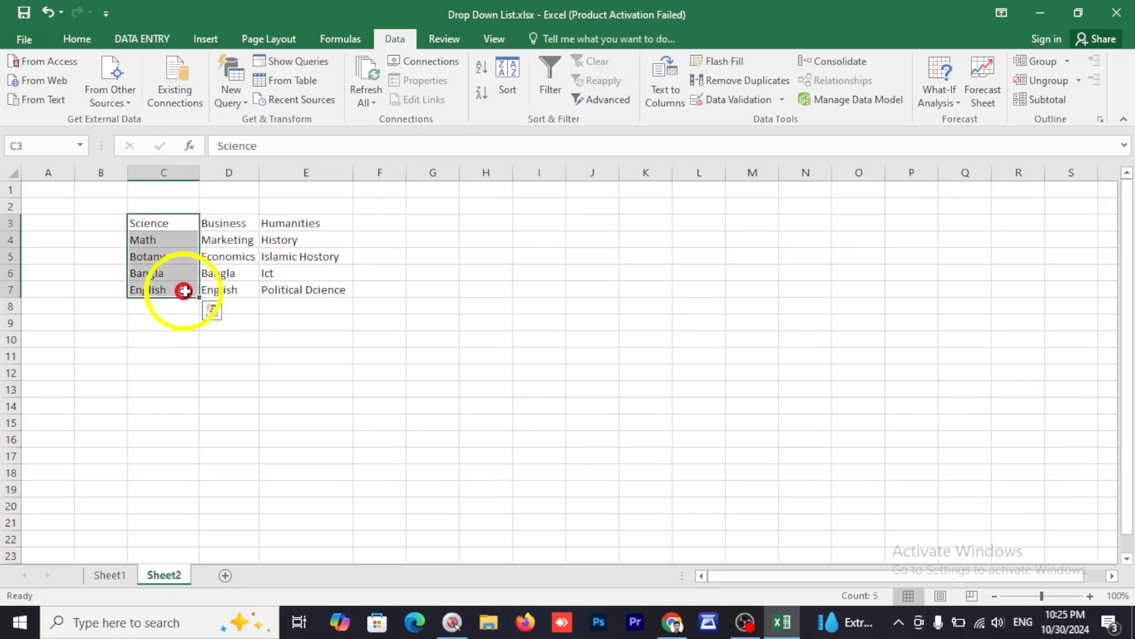
pyautogui.click(223, 223)
pyautogui.moveTo(259, 173); pyautogui.dragTo(265, 175)
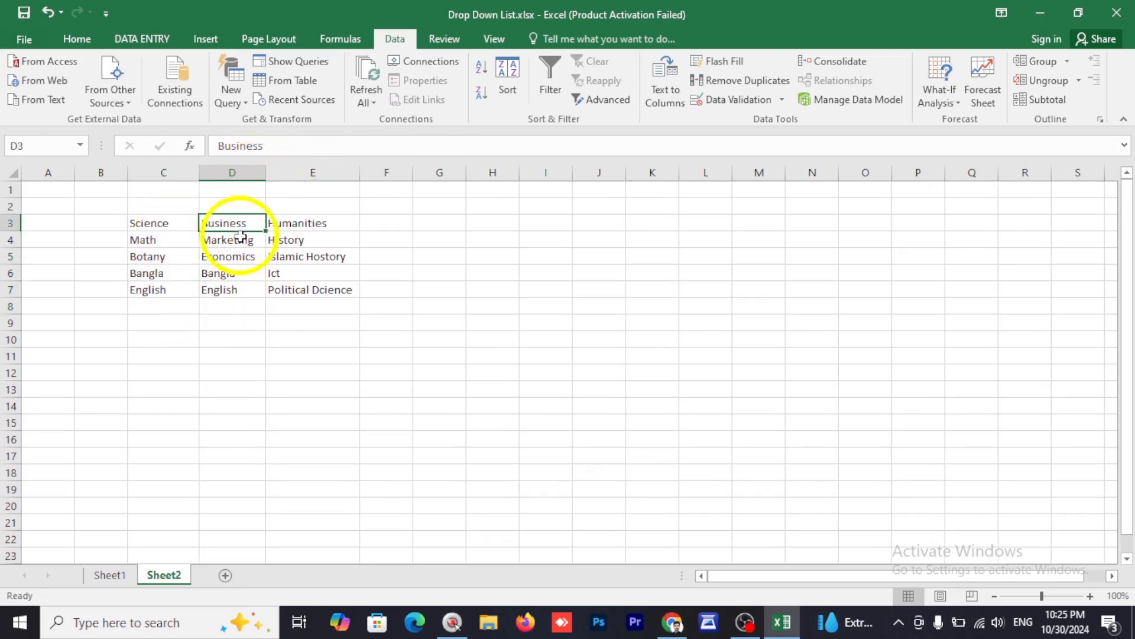
# Step: Convert the Science list C3:C7 into a table with headers and widen column C slightly
pyautogui.click(175, 225)
pyautogui.moveTo(175, 225); pyautogui.dragTo(175, 288)
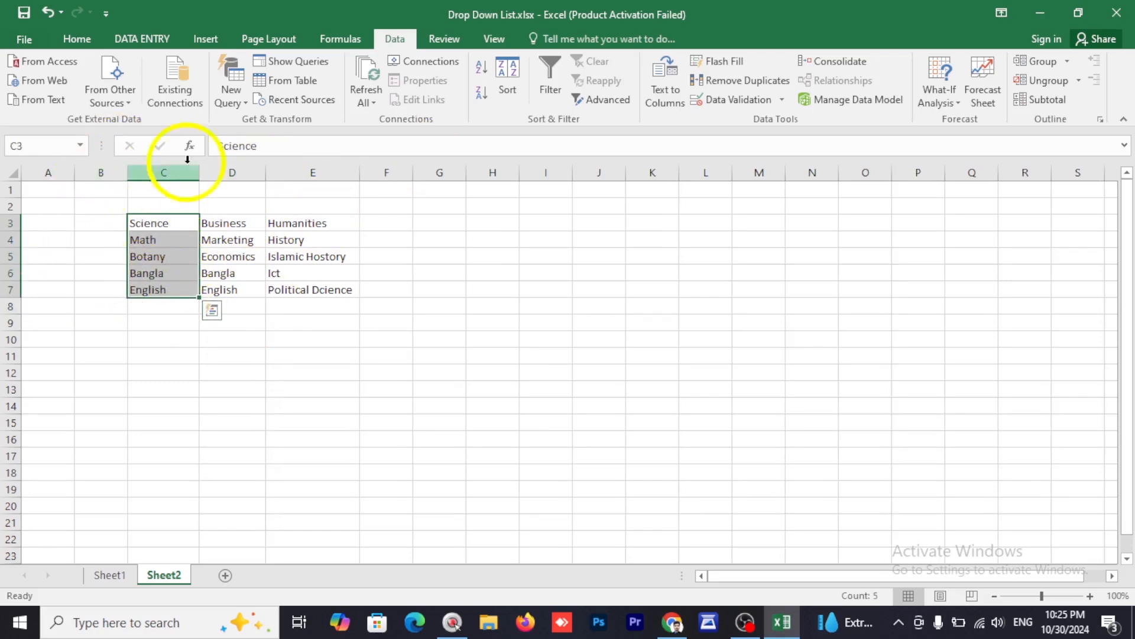
pyautogui.click(205, 39)
pyautogui.click(140, 81)
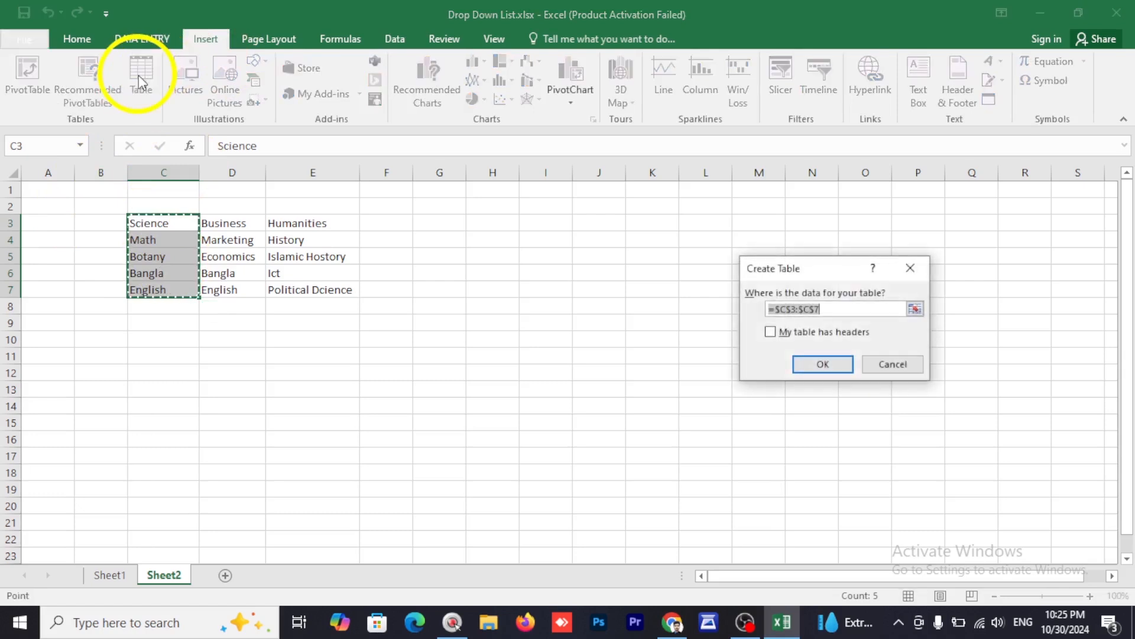
pyautogui.click(772, 333)
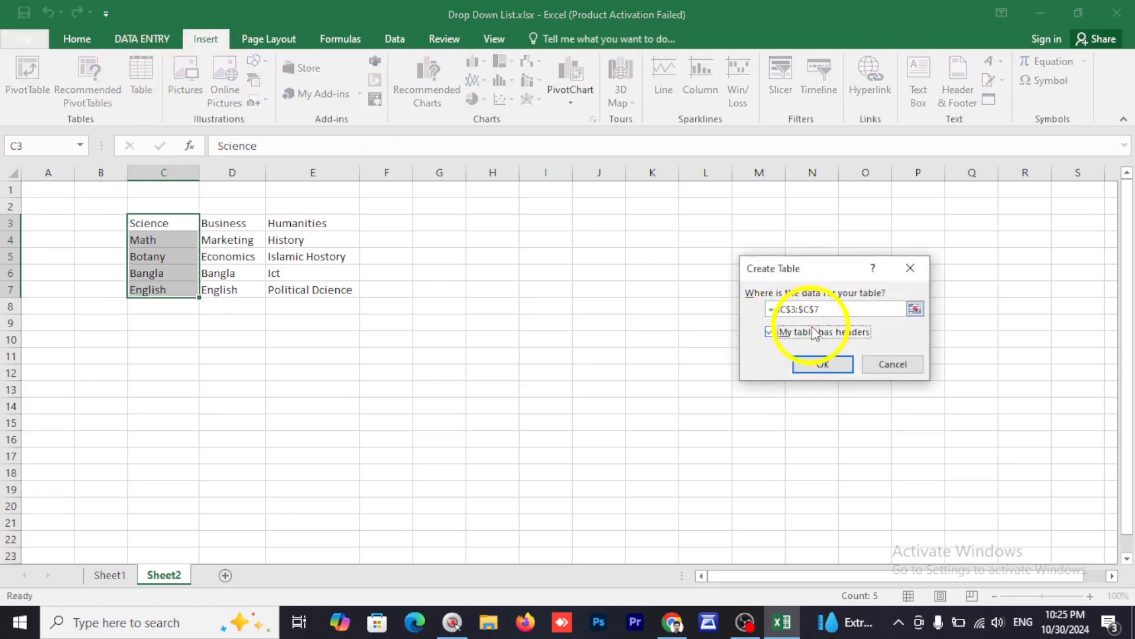
pyautogui.click(823, 365)
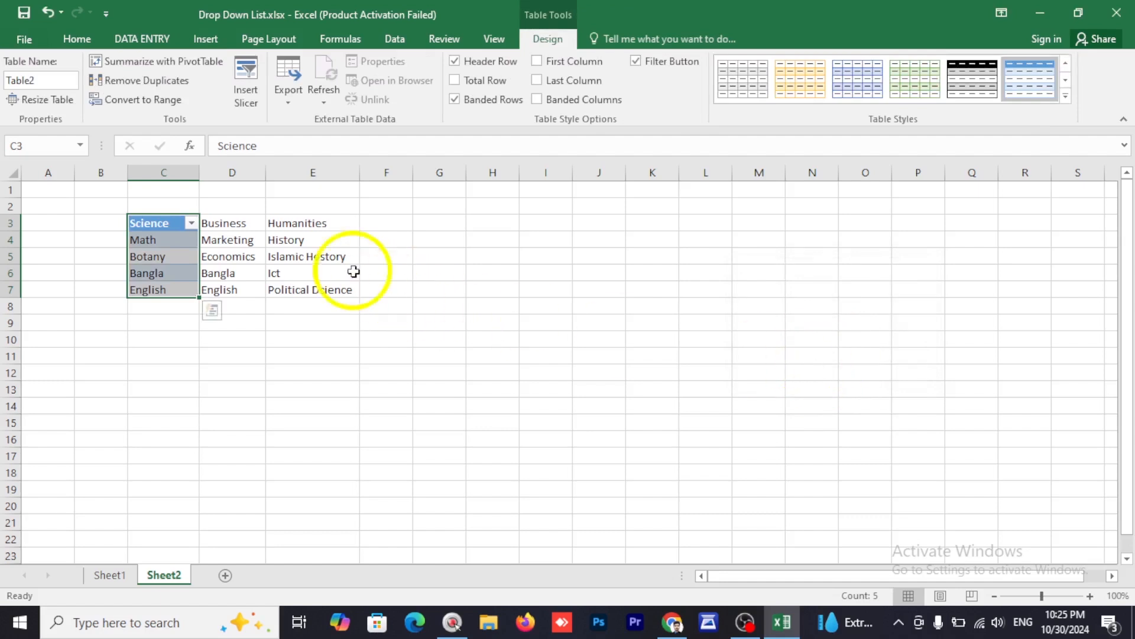
pyautogui.moveTo(204, 181); pyautogui.dragTo(210, 177)
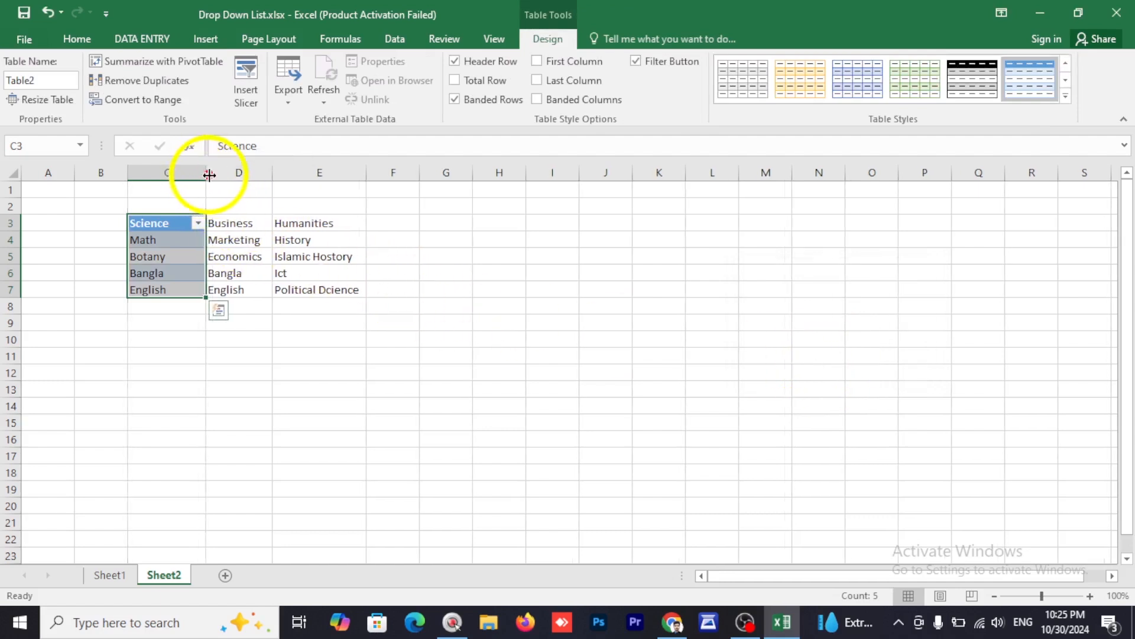
# Step: Convert the Business list D3:D7 into its own table, using the first row as headers
pyautogui.moveTo(215, 223); pyautogui.dragTo(236, 290)
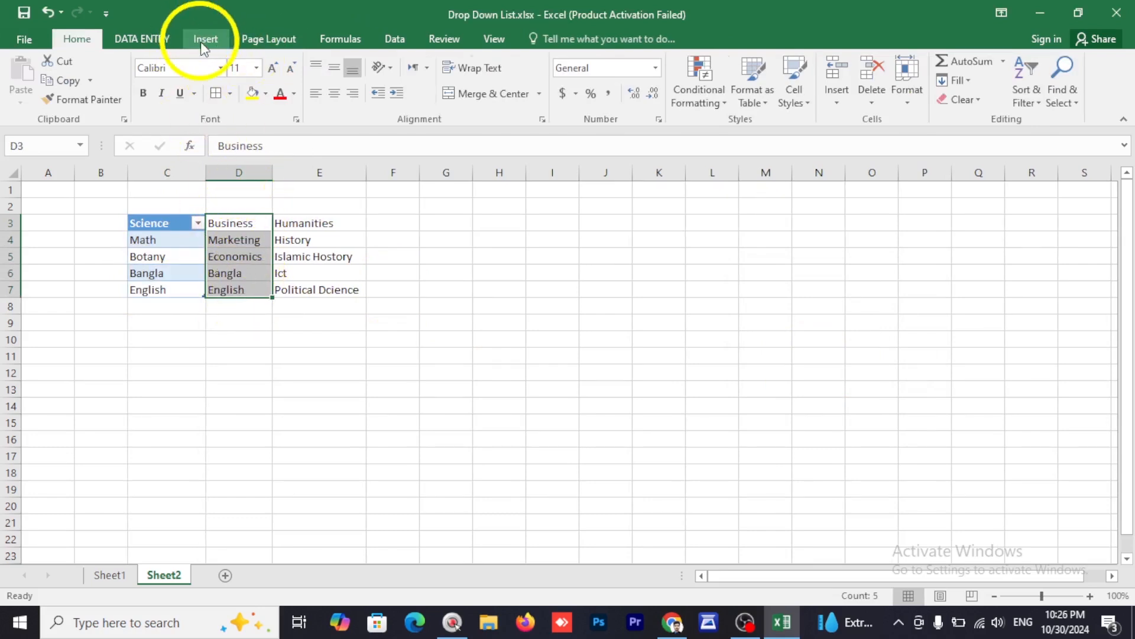
pyautogui.click(204, 39)
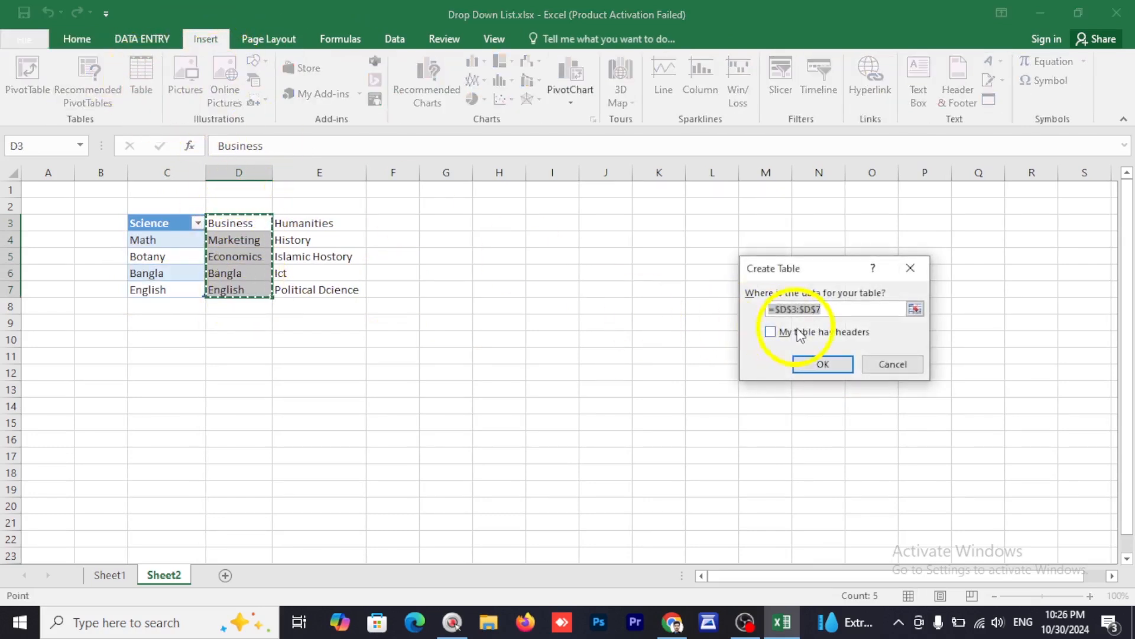
pyautogui.click(771, 331)
pyautogui.click(822, 363)
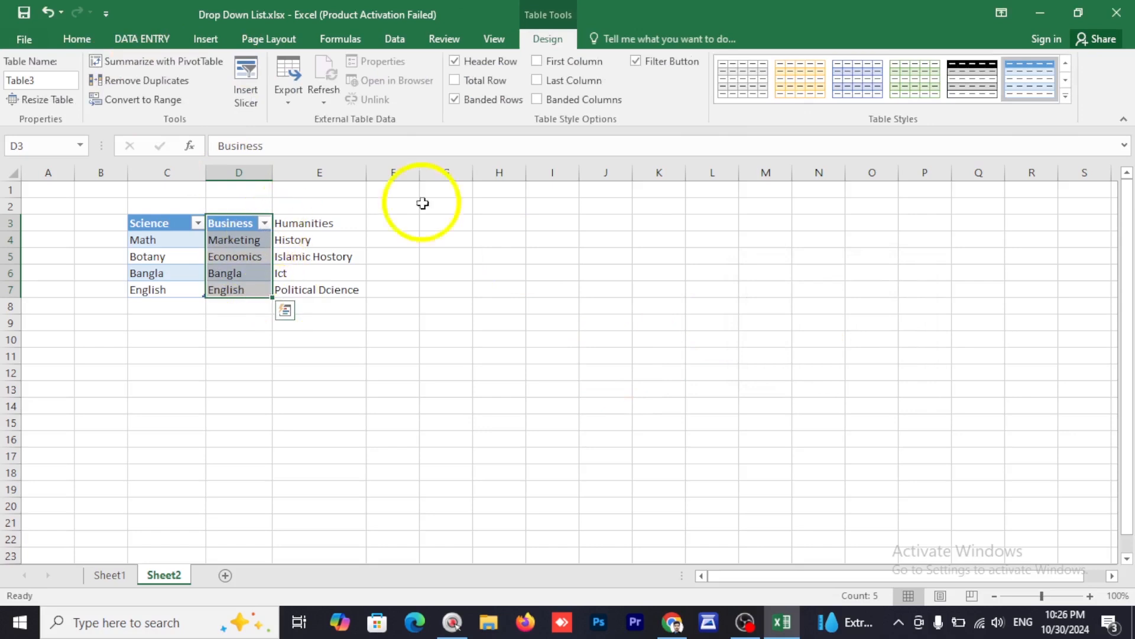
# Step: Apply the black banded table style to the Business table and widen column D slightly
pyautogui.click(971, 81)
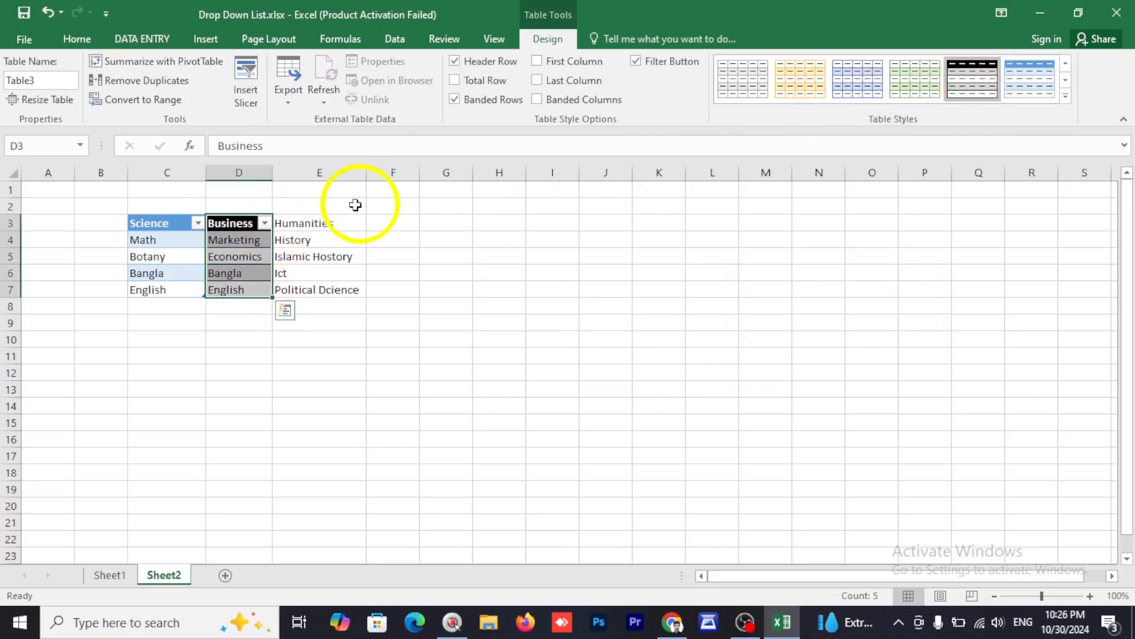
pyautogui.moveTo(279, 175); pyautogui.dragTo(284, 175)
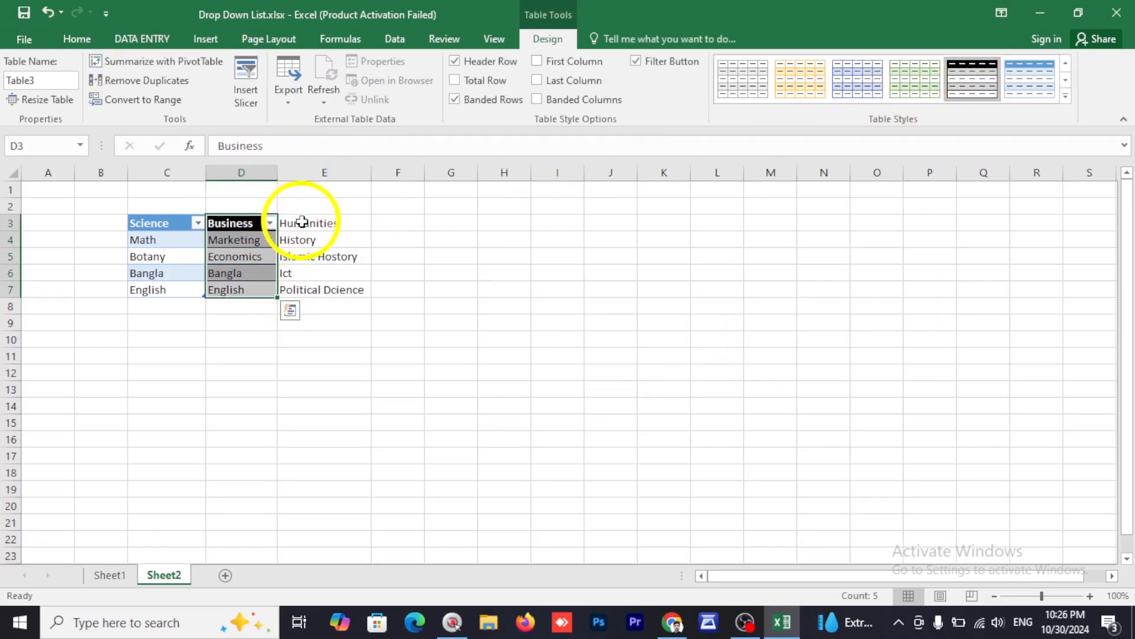
# Step: Convert the Humanities list E3:E7 into its own table, using the first row as headers
pyautogui.moveTo(302, 222); pyautogui.dragTo(314, 291)
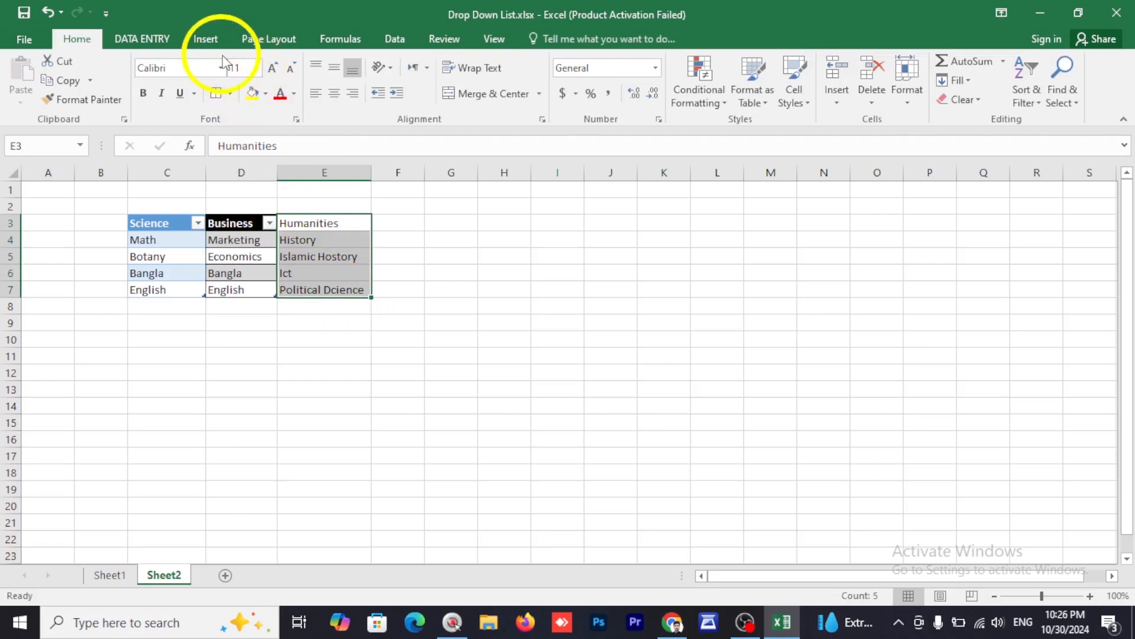
pyautogui.click(205, 39)
pyautogui.click(140, 76)
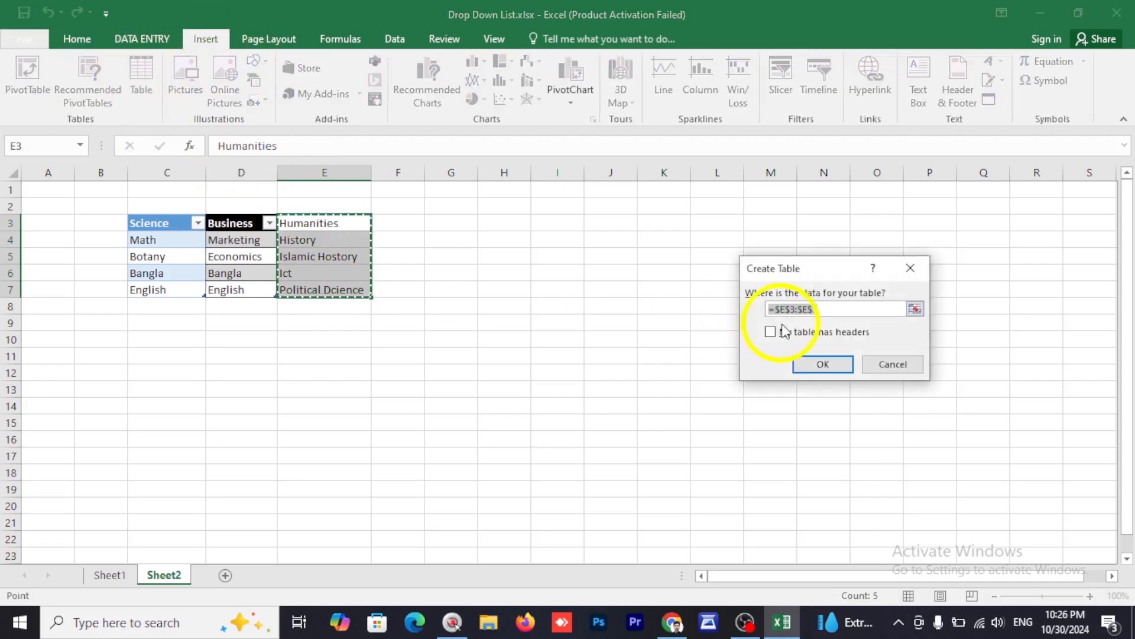
pyautogui.click(822, 364)
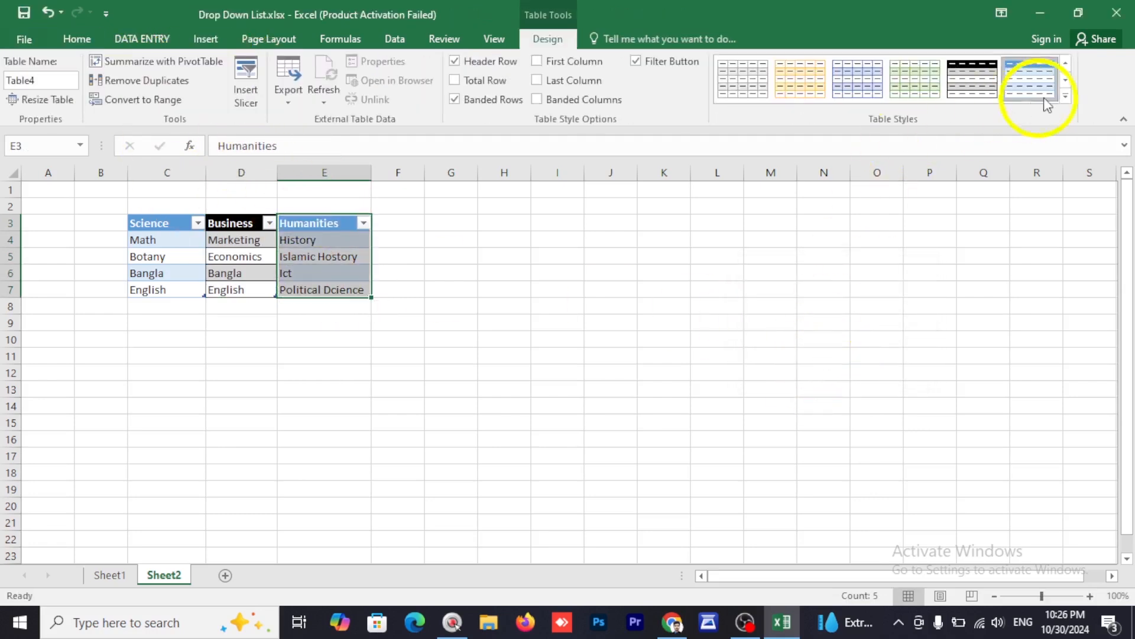
# Step: Apply the orange banded table style with a solid header to the Humanities table
pyautogui.click(1067, 79)
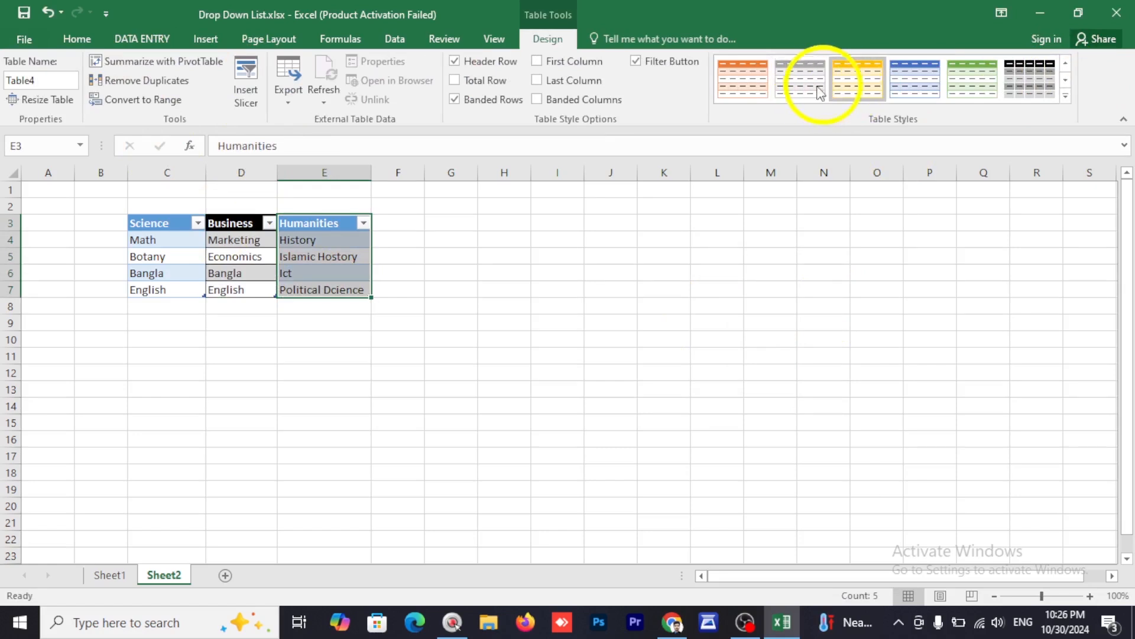
pyautogui.click(755, 92)
pyautogui.click(398, 222)
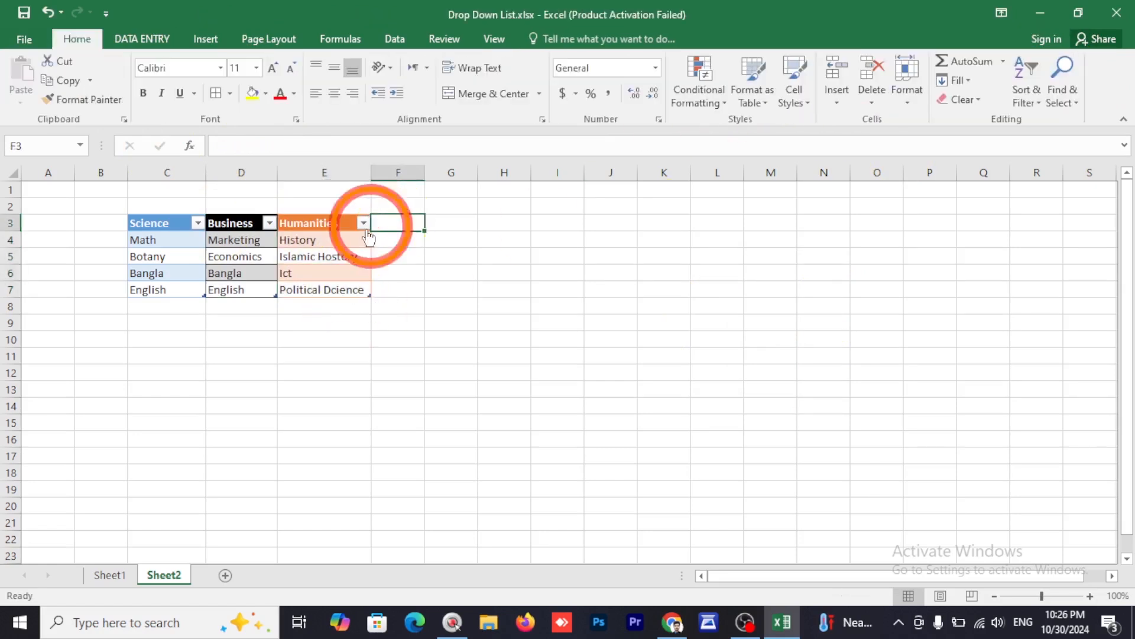
pyautogui.moveTo(165, 223); pyautogui.dragTo(331, 295)
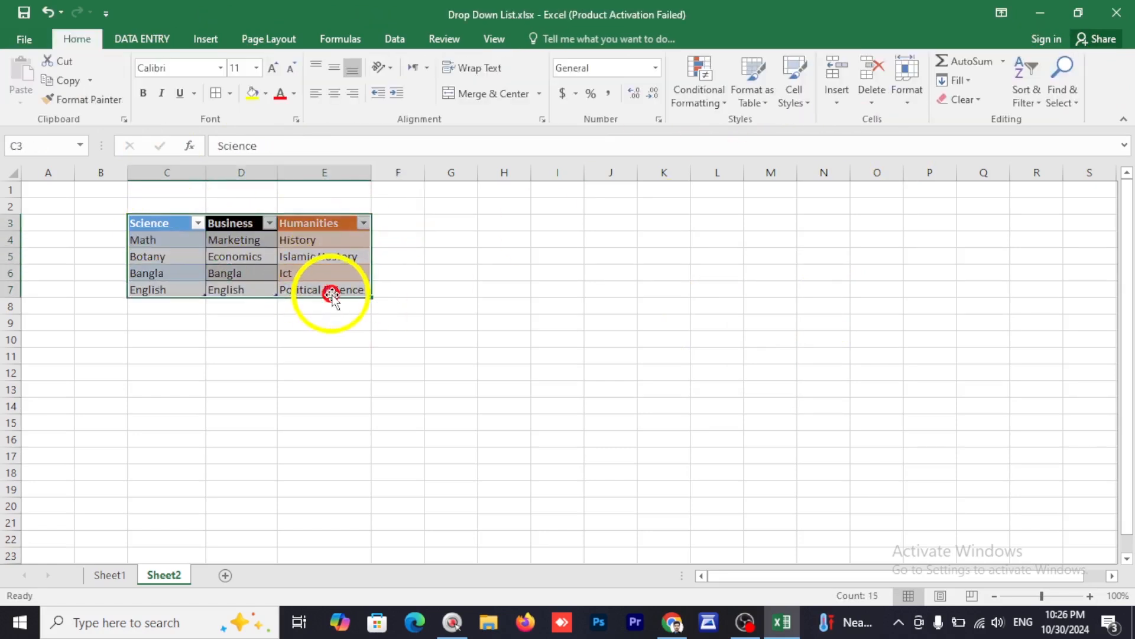
pyautogui.click(163, 224)
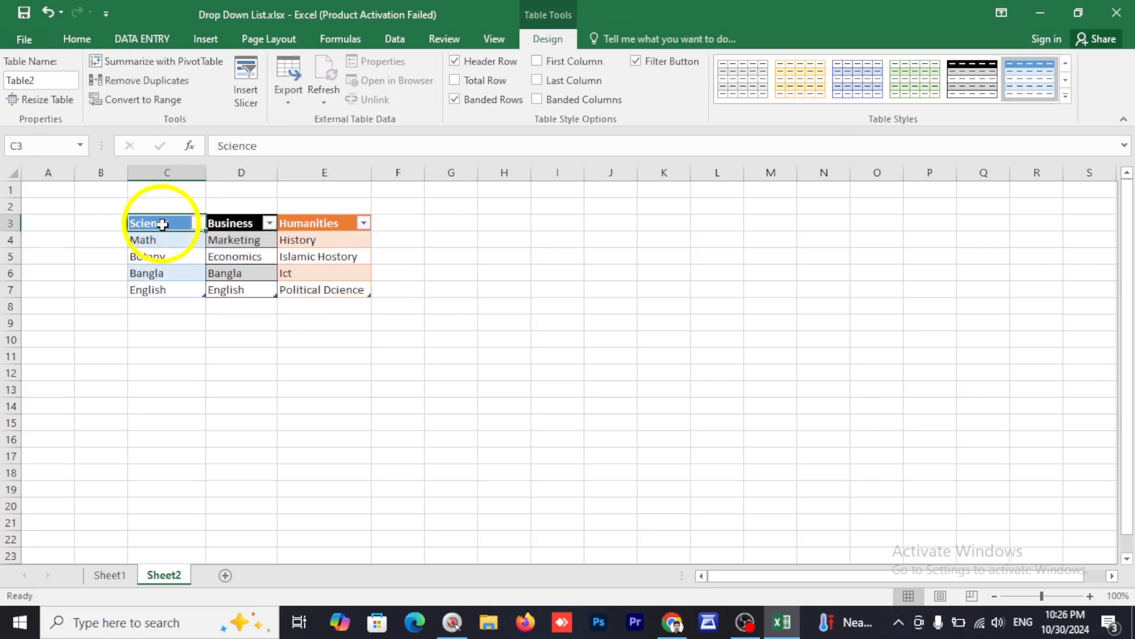
pyautogui.moveTo(163, 224); pyautogui.dragTo(325, 289)
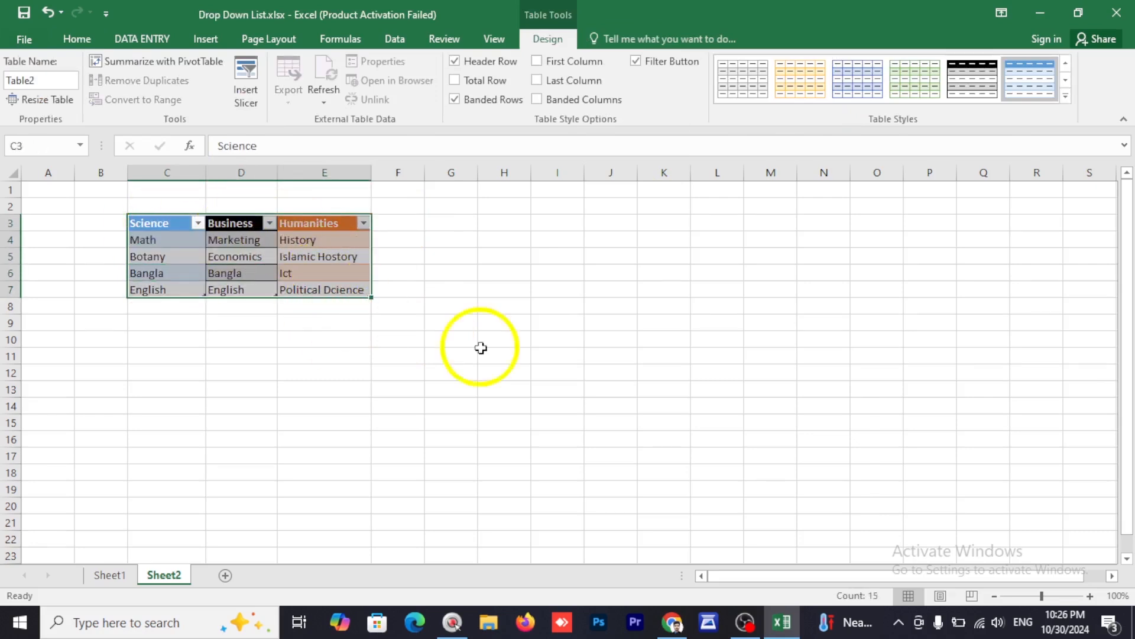
pyautogui.click(448, 243)
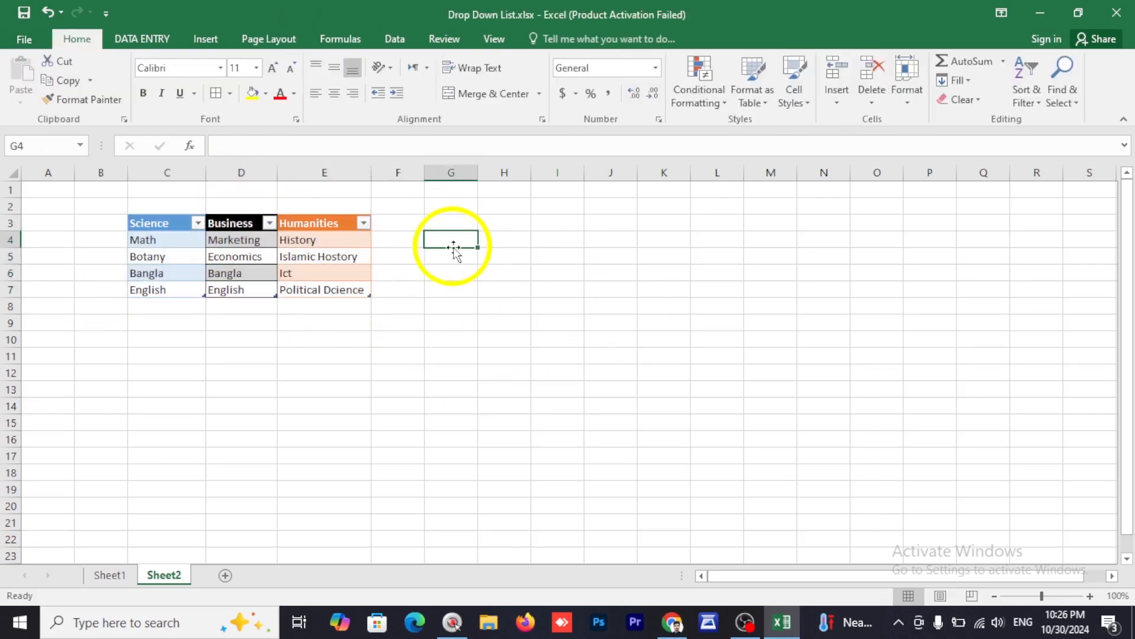
# Step: Widen column G slightly and enter Humanities in cell G3 beside the source tables
pyautogui.moveTo(483, 165); pyautogui.dragTo(506, 171)
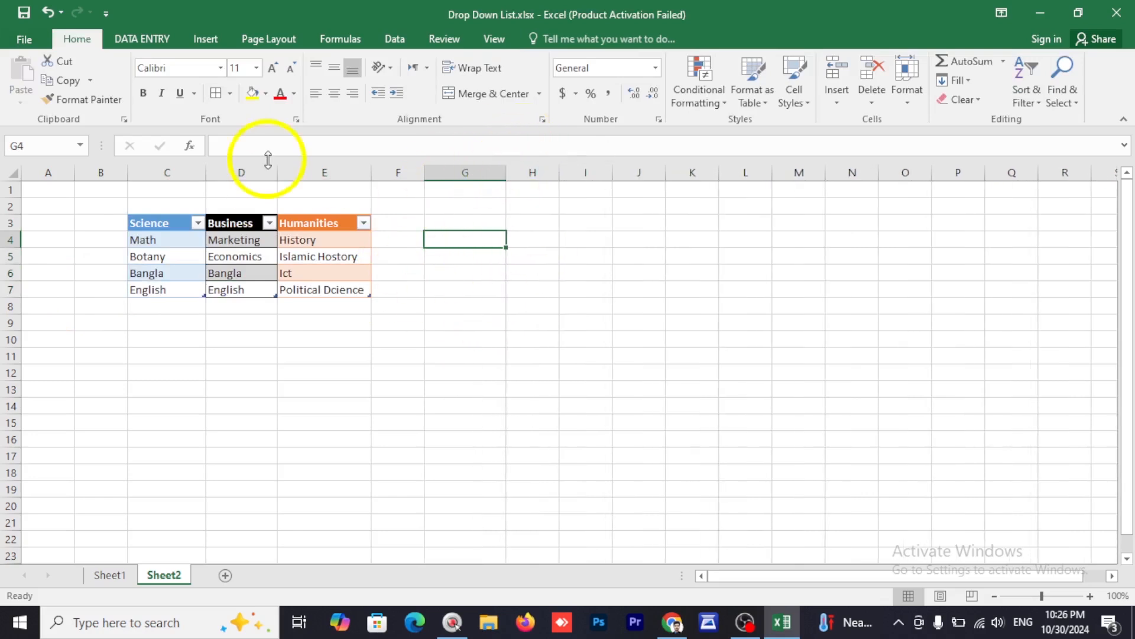
pyautogui.click(291, 228)
pyautogui.hotkey('ctrl', 'c')
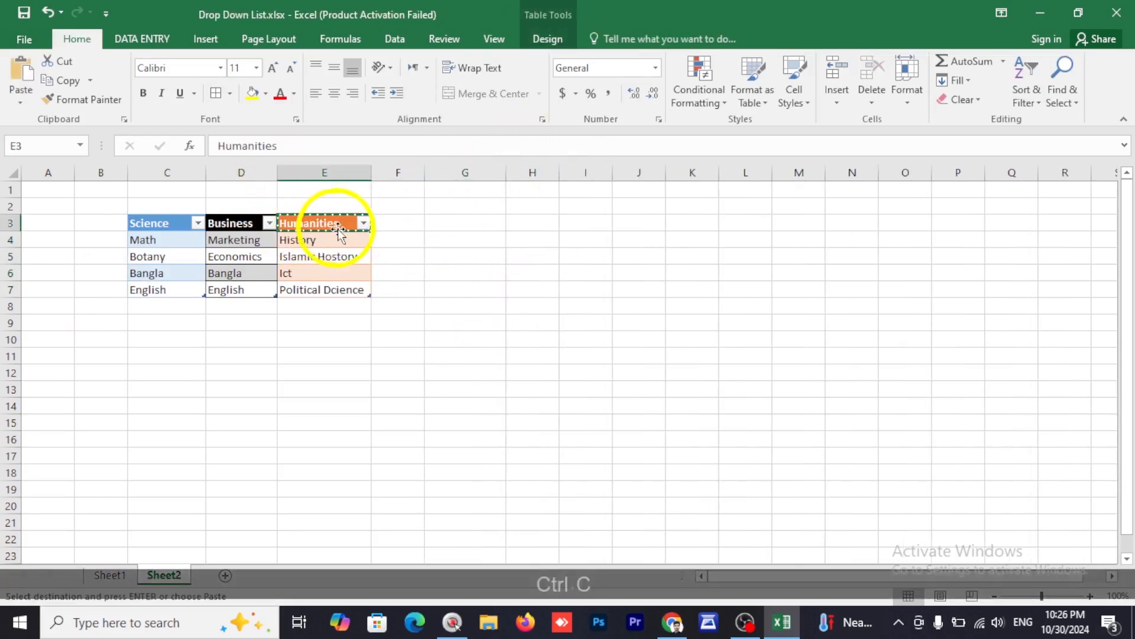
pyautogui.click(456, 223)
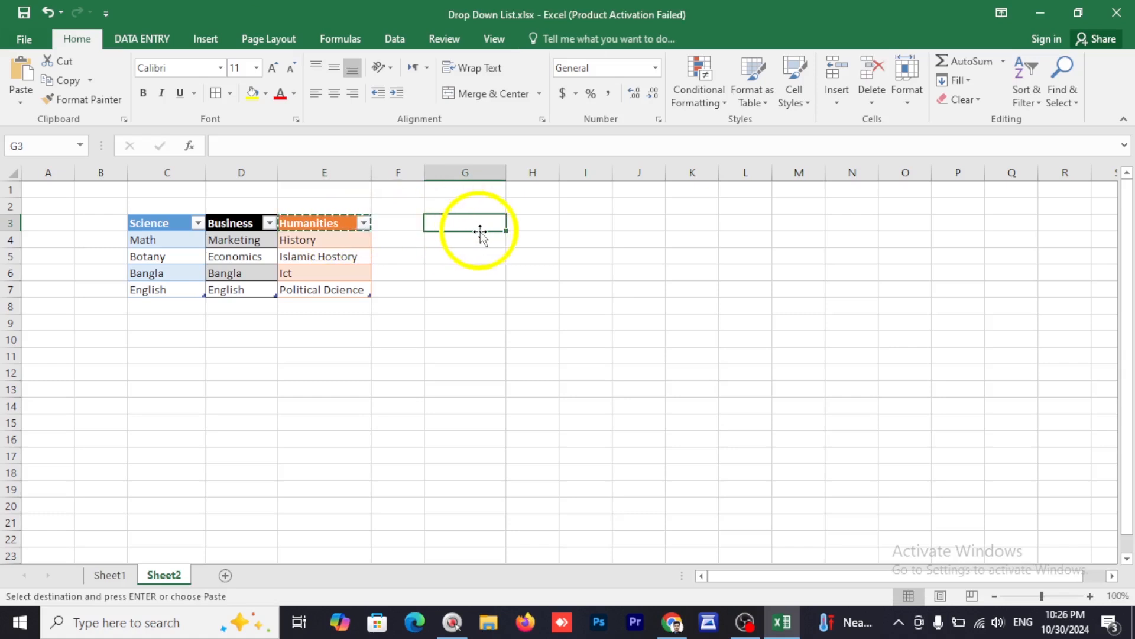
pyautogui.write('H')
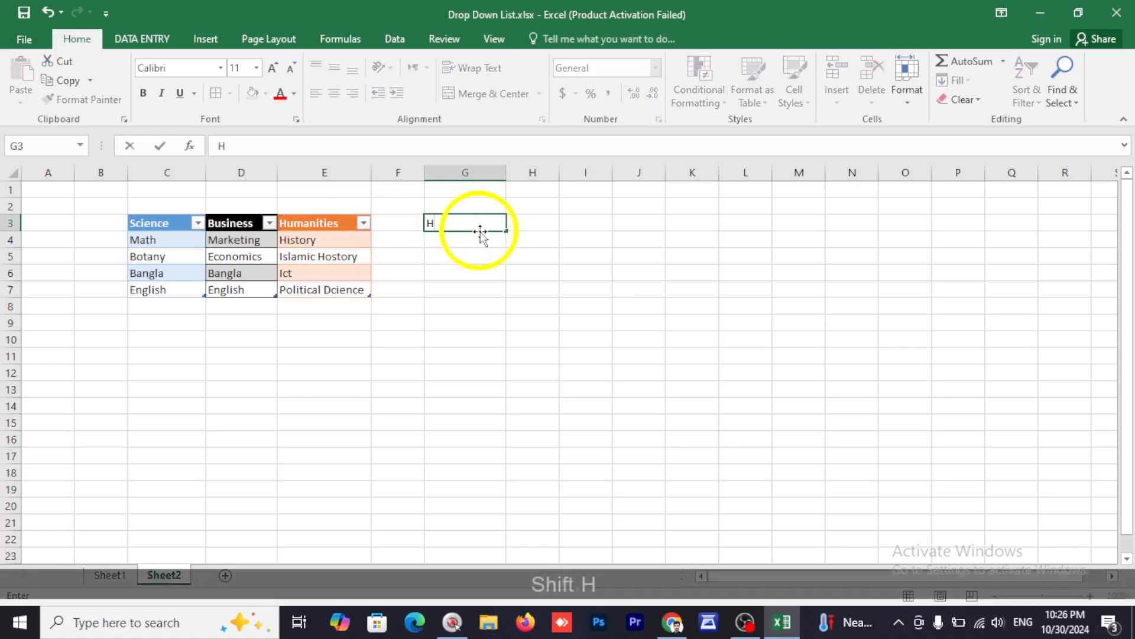
pyautogui.write('umanities')
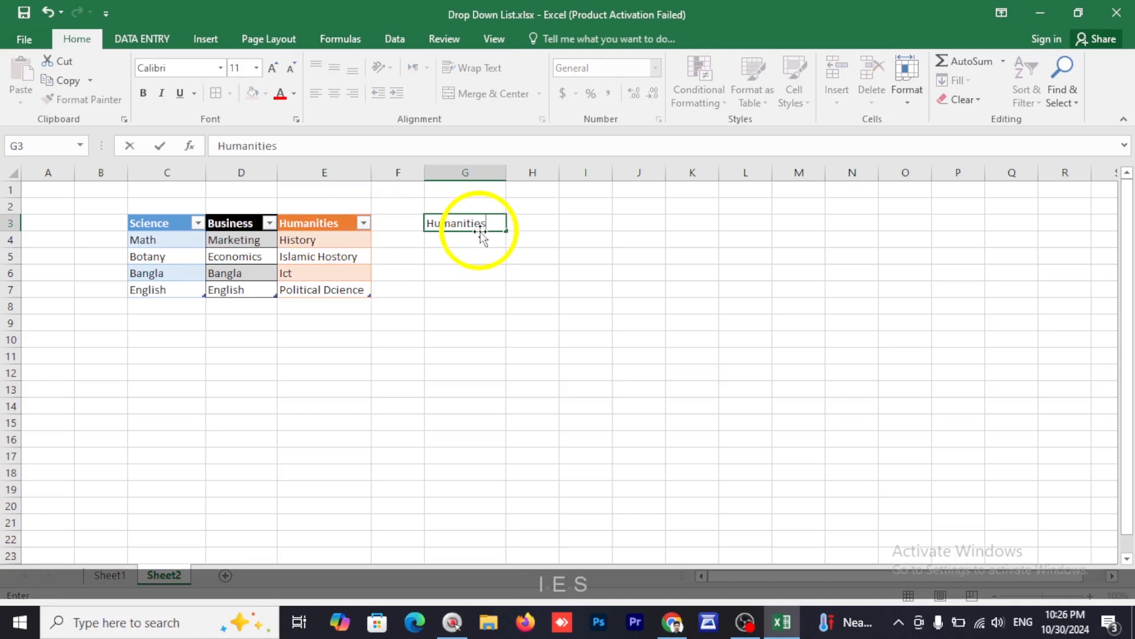
pyautogui.press('Return')
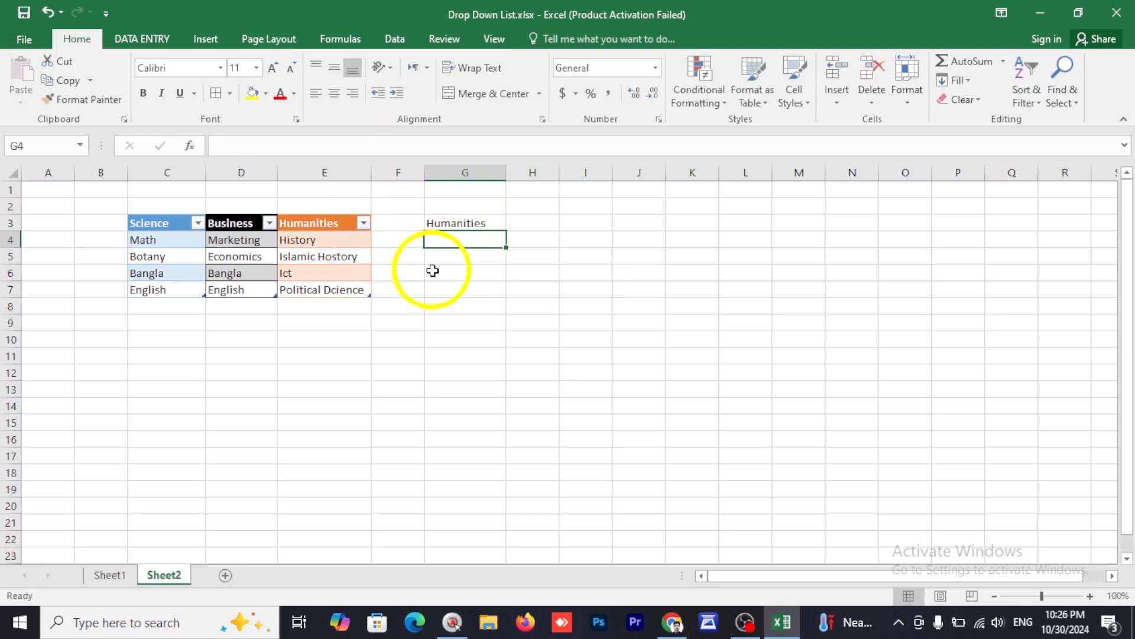
pyautogui.click(452, 222)
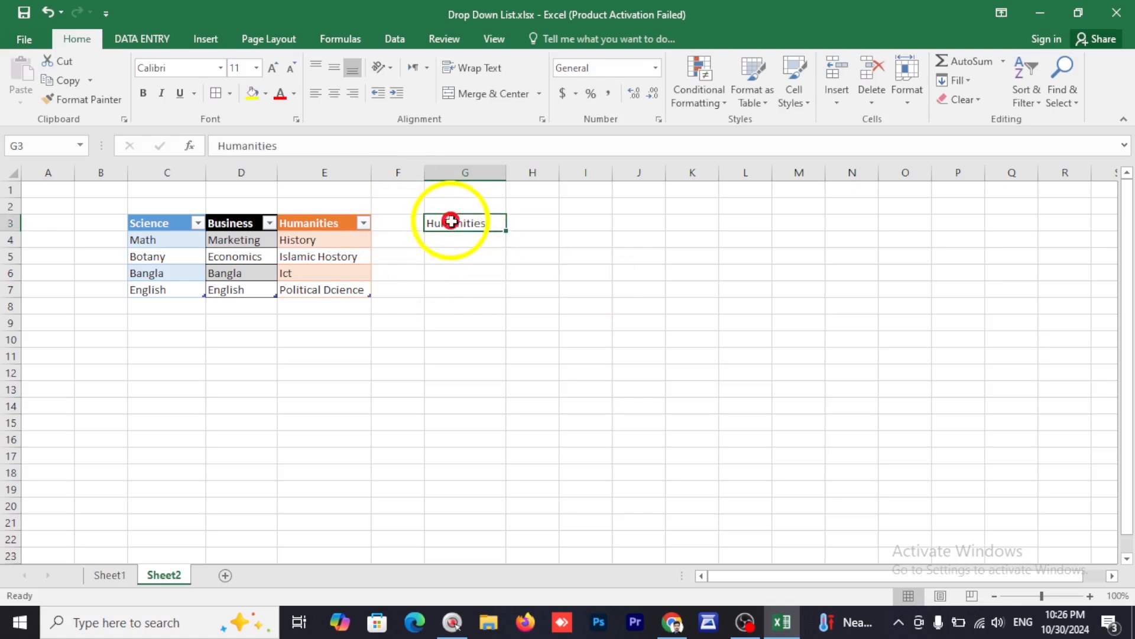
# Step: Cut the name Science out of the Business table's name field
pyautogui.moveTo(153, 224); pyautogui.dragTo(157, 287)
pyautogui.click(244, 220)
pyautogui.click(243, 221)
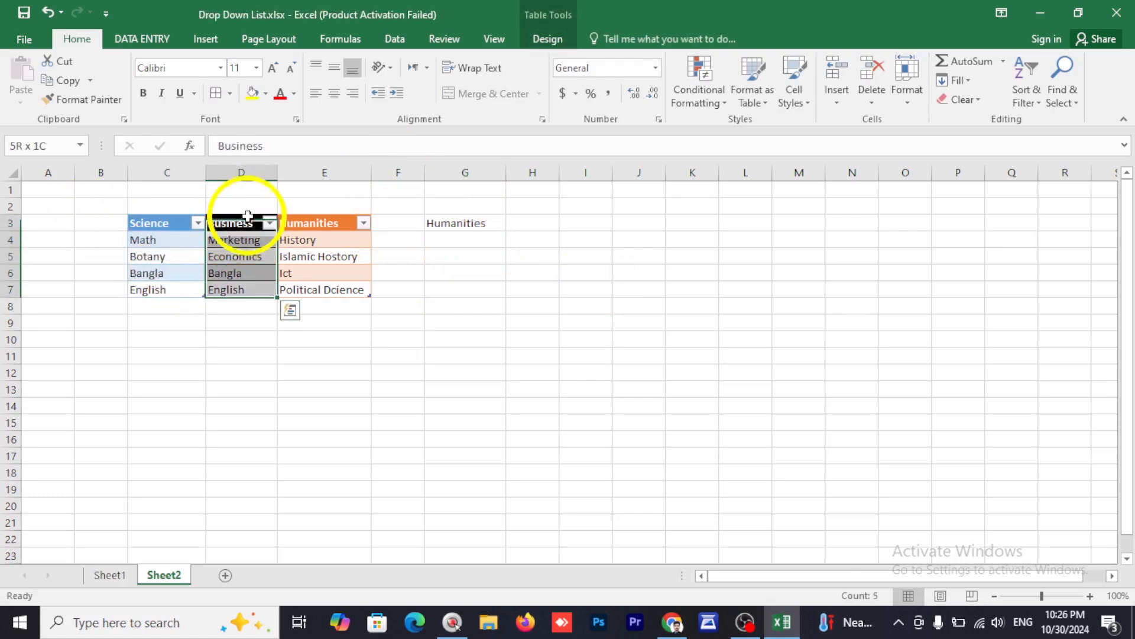
pyautogui.click(182, 220)
pyautogui.click(162, 221)
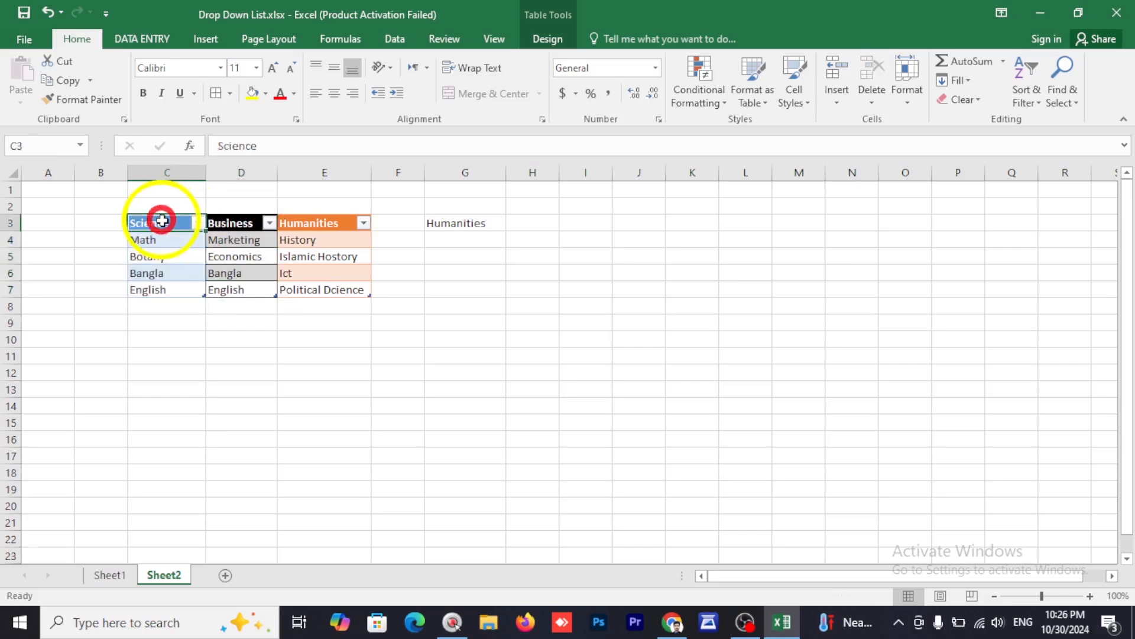
pyautogui.hotkey('ctrl', 'x')
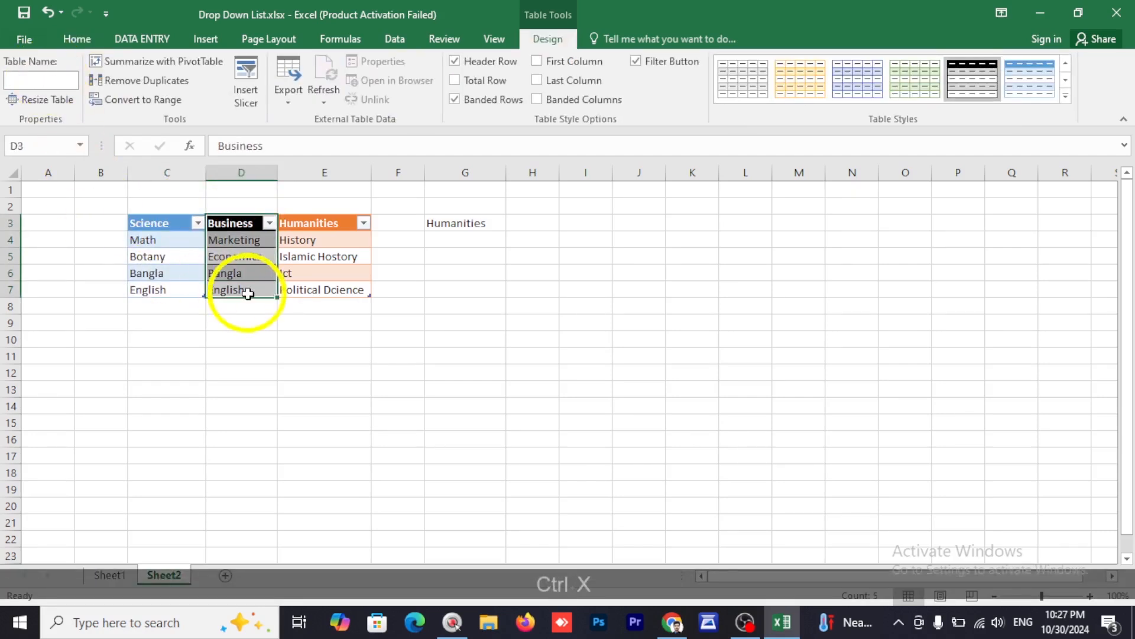
pyautogui.click(239, 271)
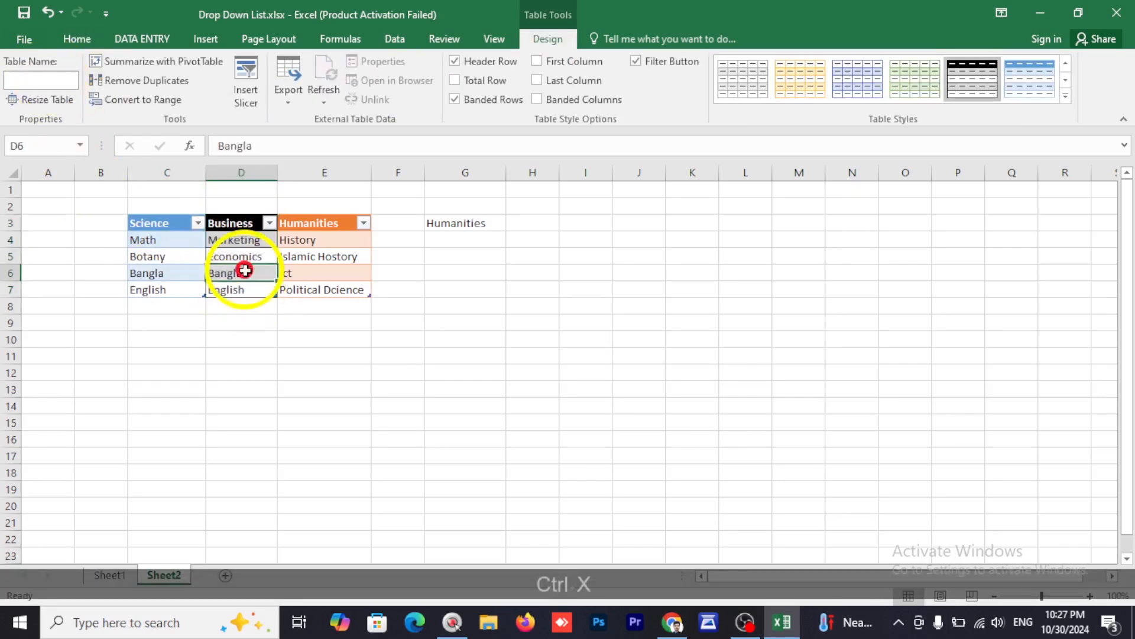
pyautogui.click(157, 223)
pyautogui.click(562, 379)
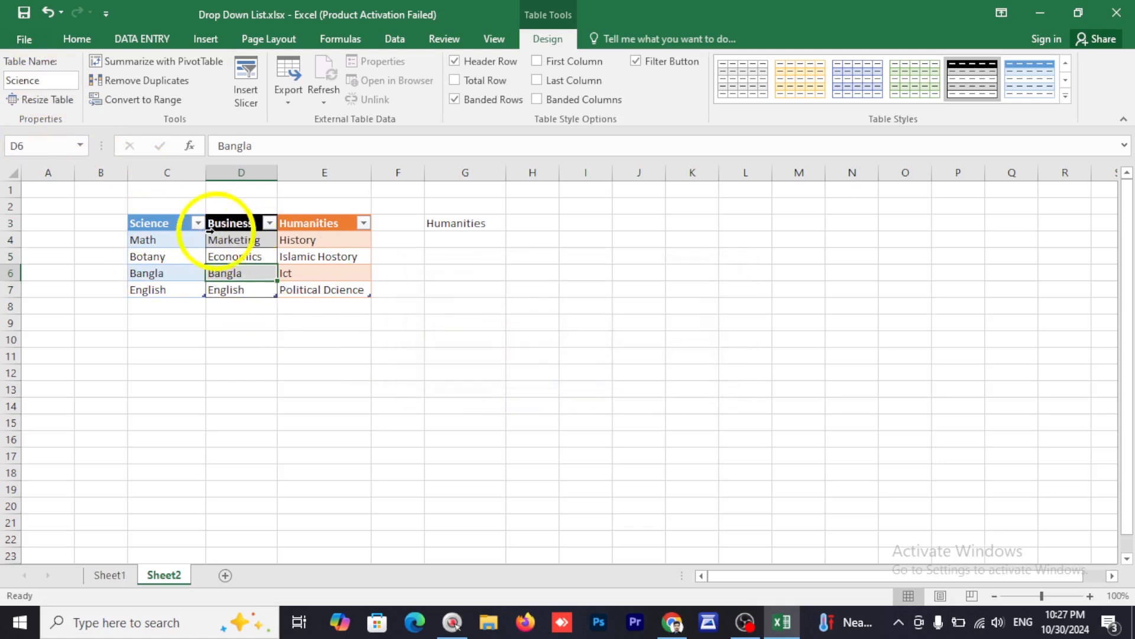
# Step: Rename the Business list's table as Business
pyautogui.click(229, 223)
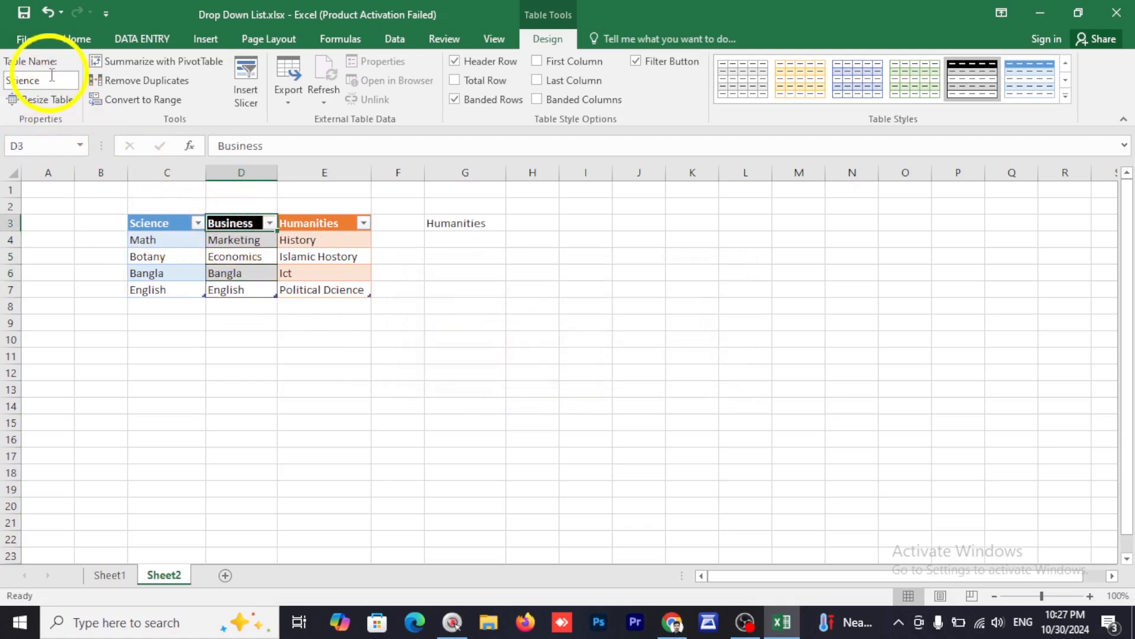
pyautogui.write('B')
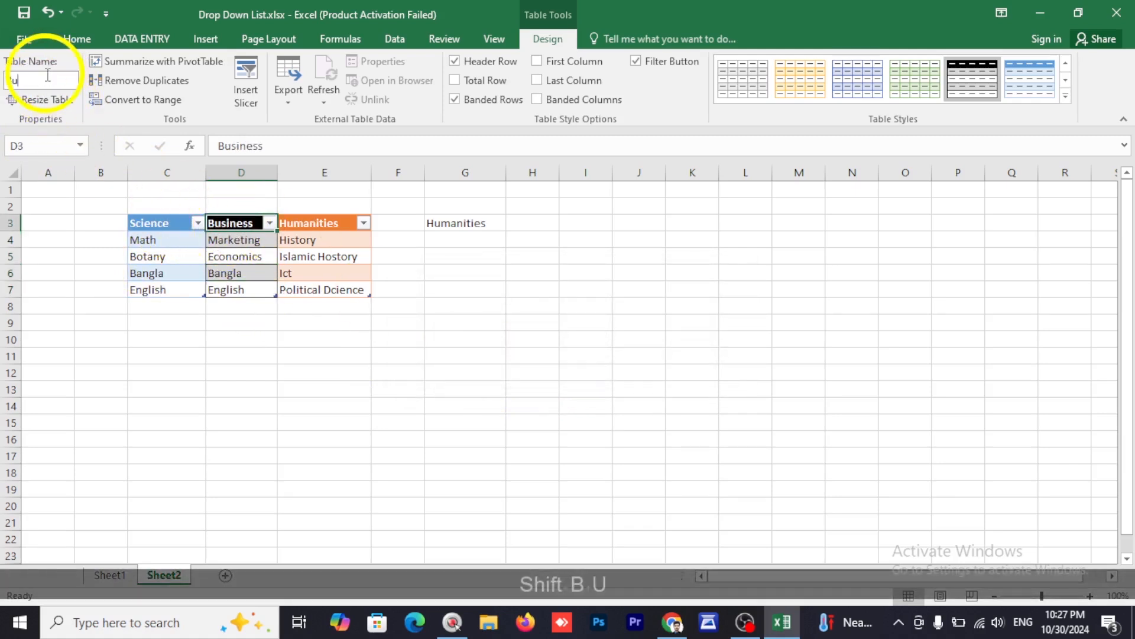
pyautogui.write('usines')
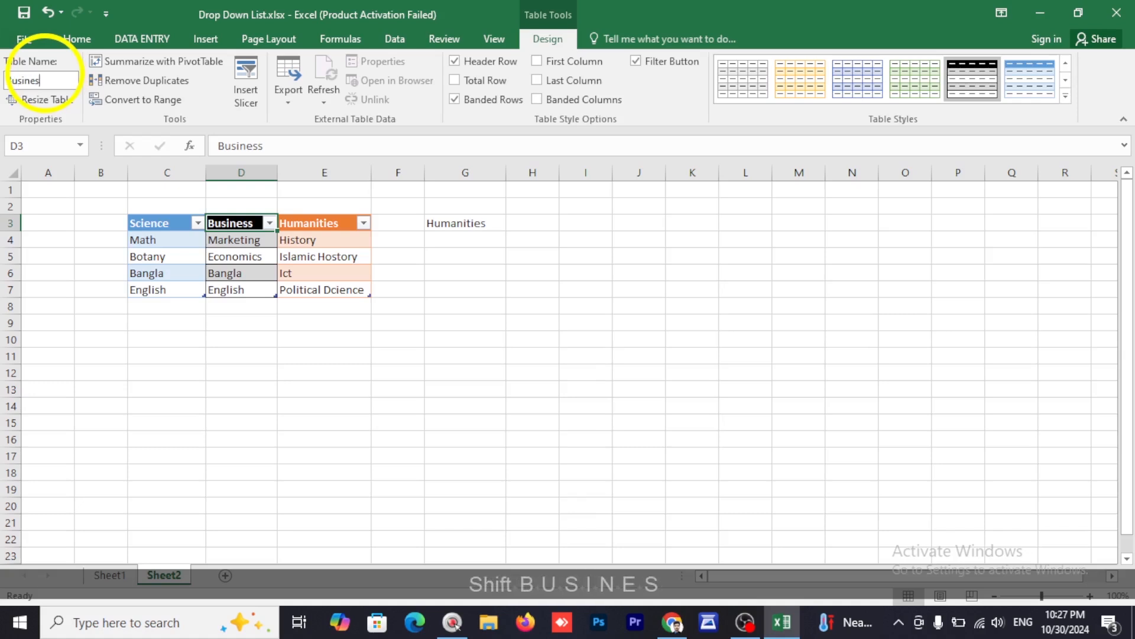
pyautogui.write('s')
pyautogui.press('Return')
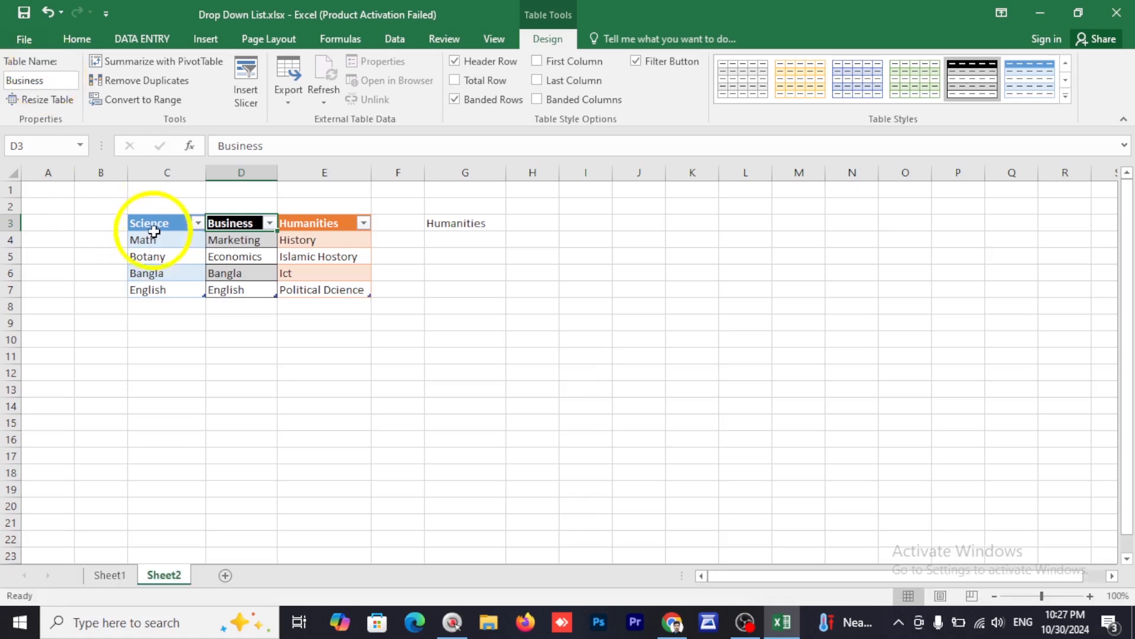
# Step: Rename the Science list's table in C3:C7 as Science, pasting the copied name
pyautogui.moveTo(155, 224); pyautogui.dragTo(163, 287)
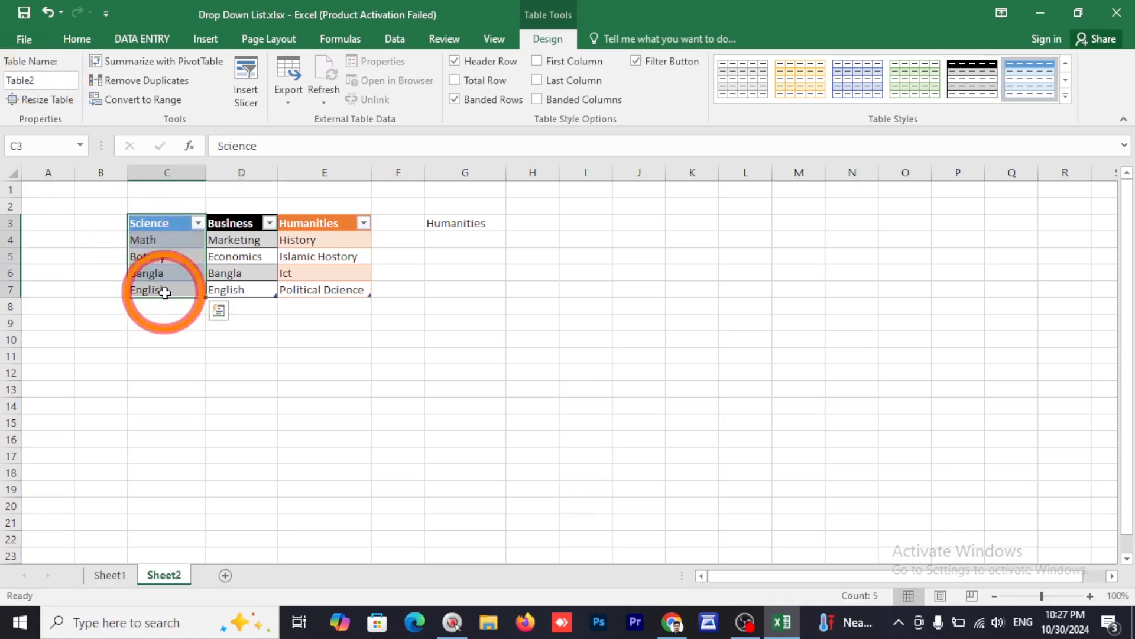
pyautogui.click(46, 79)
pyautogui.hotkey('ctrl', 'v')
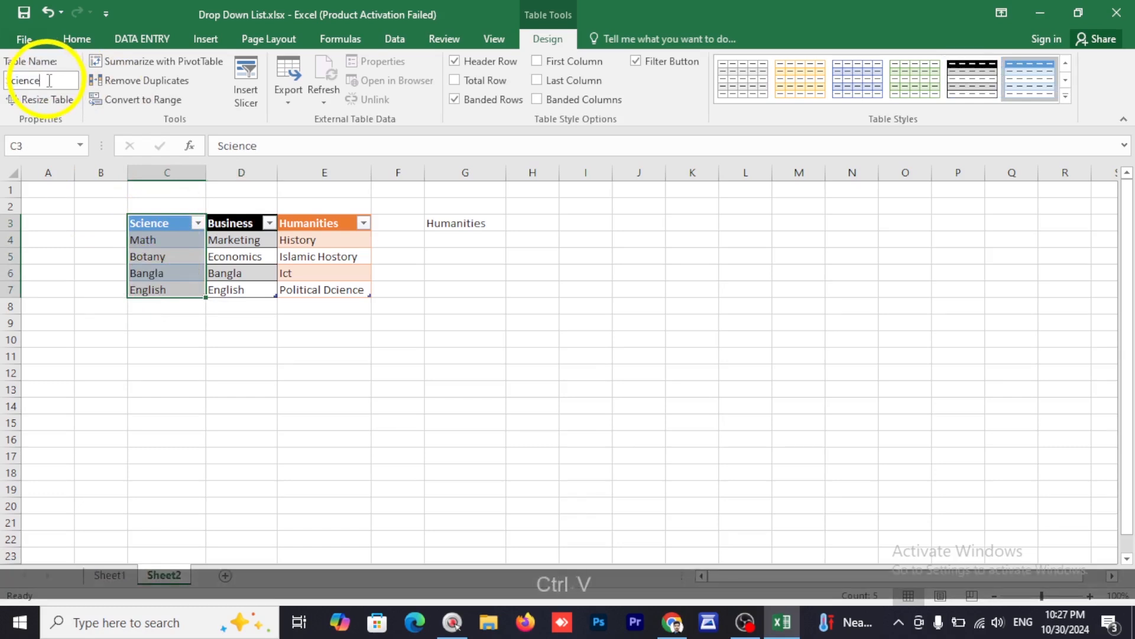
pyautogui.press('Return')
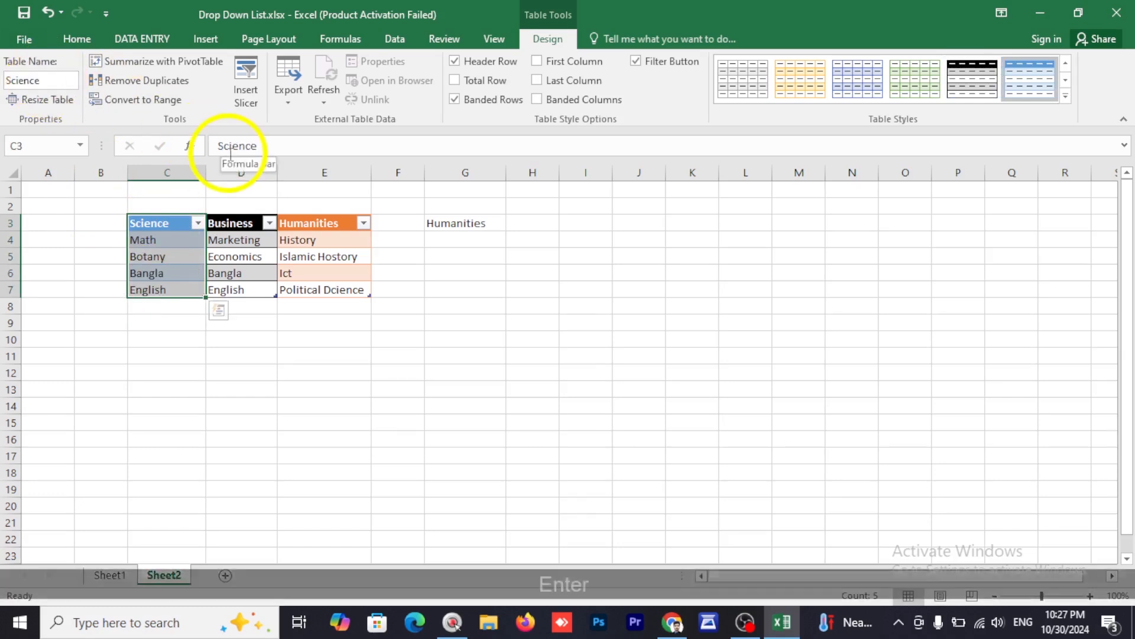
# Step: Rename the Humanities list's table in E3:E7 as Humanities
pyautogui.moveTo(316, 223); pyautogui.dragTo(311, 291)
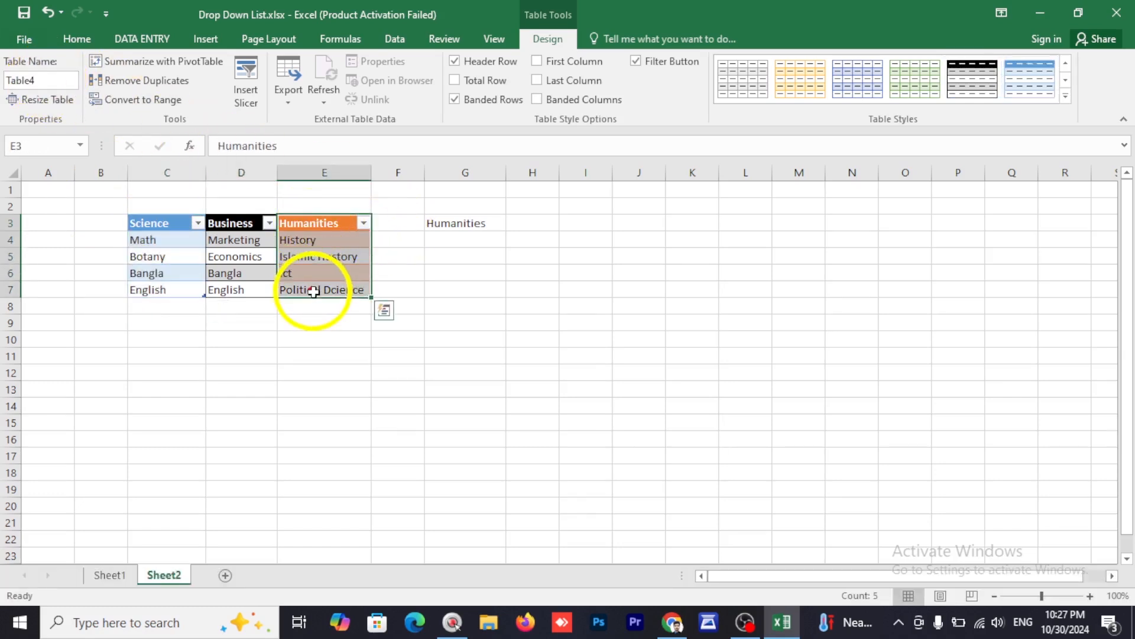
pyautogui.click(55, 79)
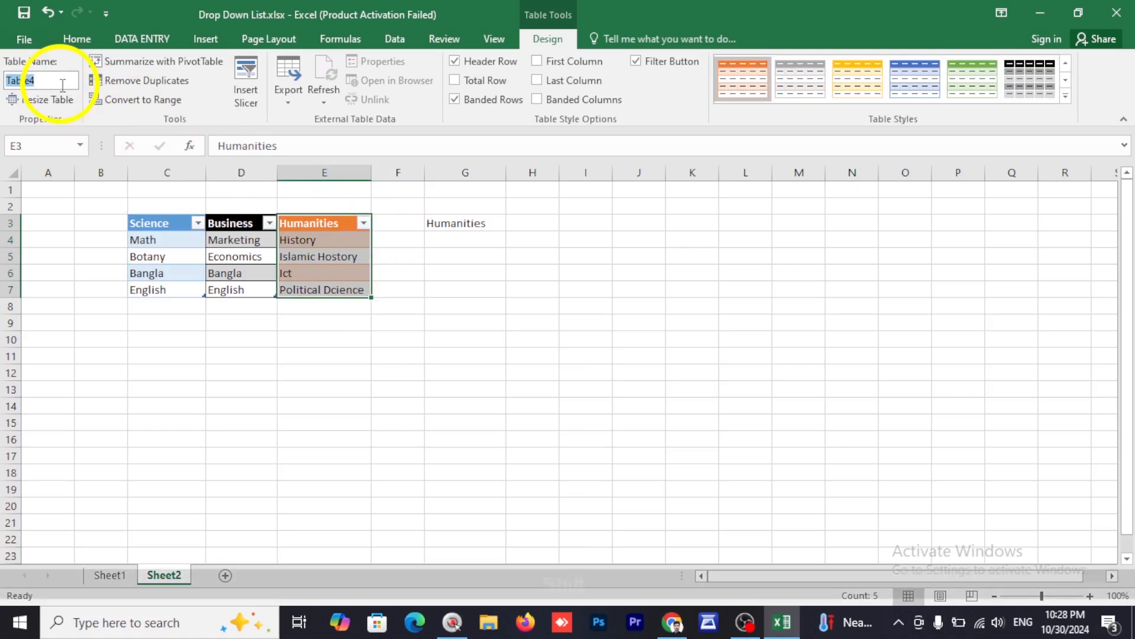
pyautogui.write('Humanities')
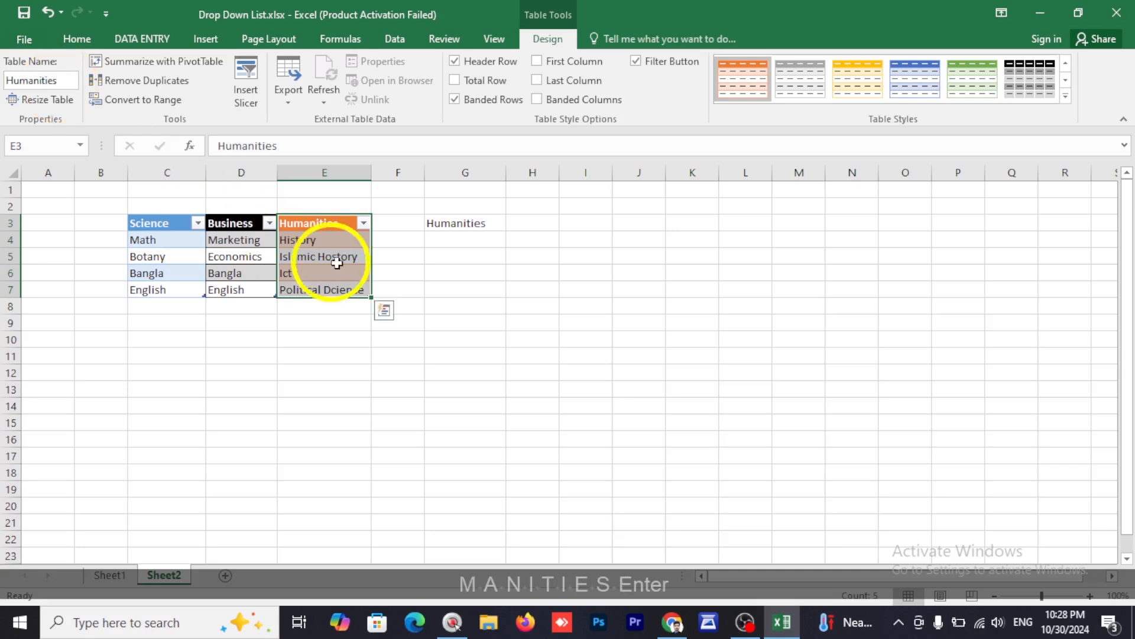
# Step: Check the table names of the Science, Business and Humanities lists against their headers and the Department entry on Sheet1
pyautogui.click(308, 254)
pyautogui.click(229, 223)
pyautogui.click(162, 225)
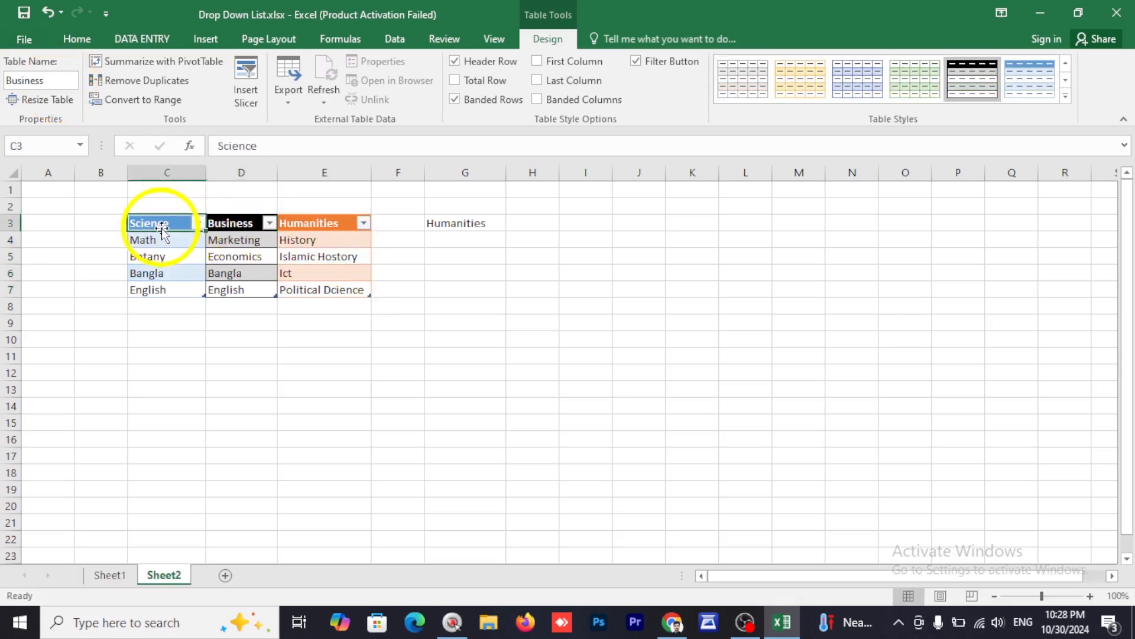
pyautogui.click(320, 217)
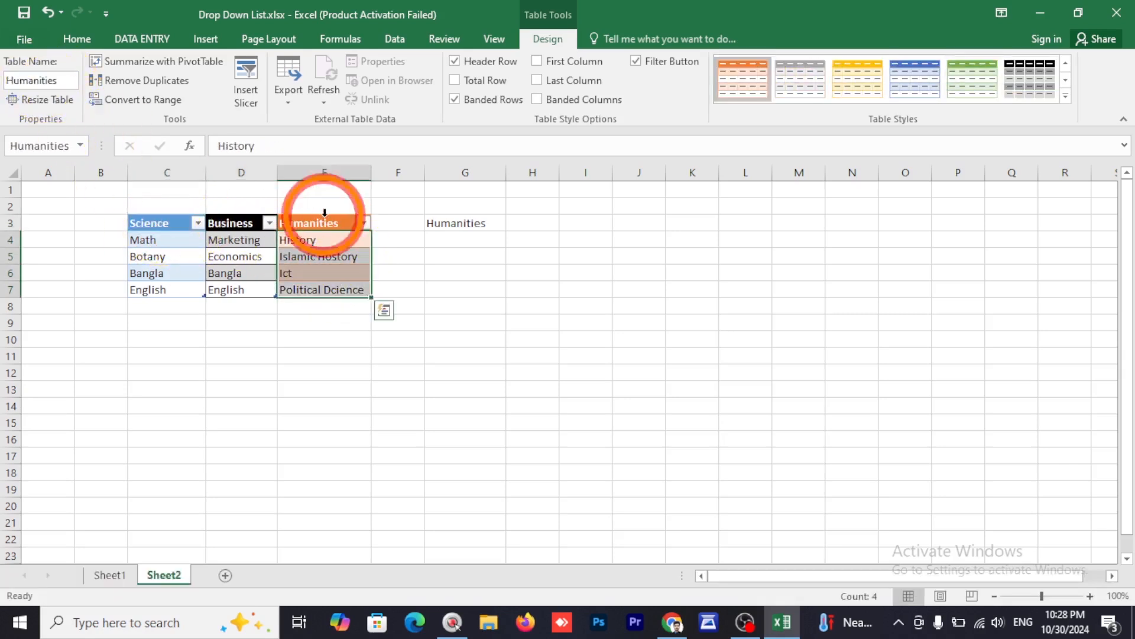
pyautogui.click(305, 223)
pyautogui.click(146, 217)
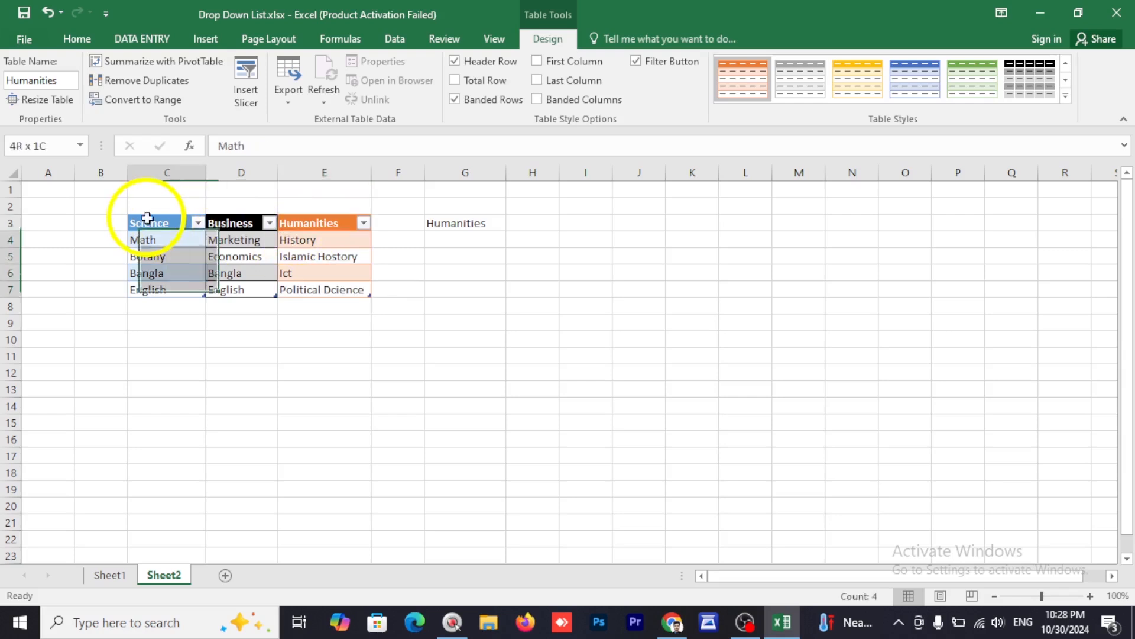
pyautogui.click(109, 577)
pyautogui.click(187, 247)
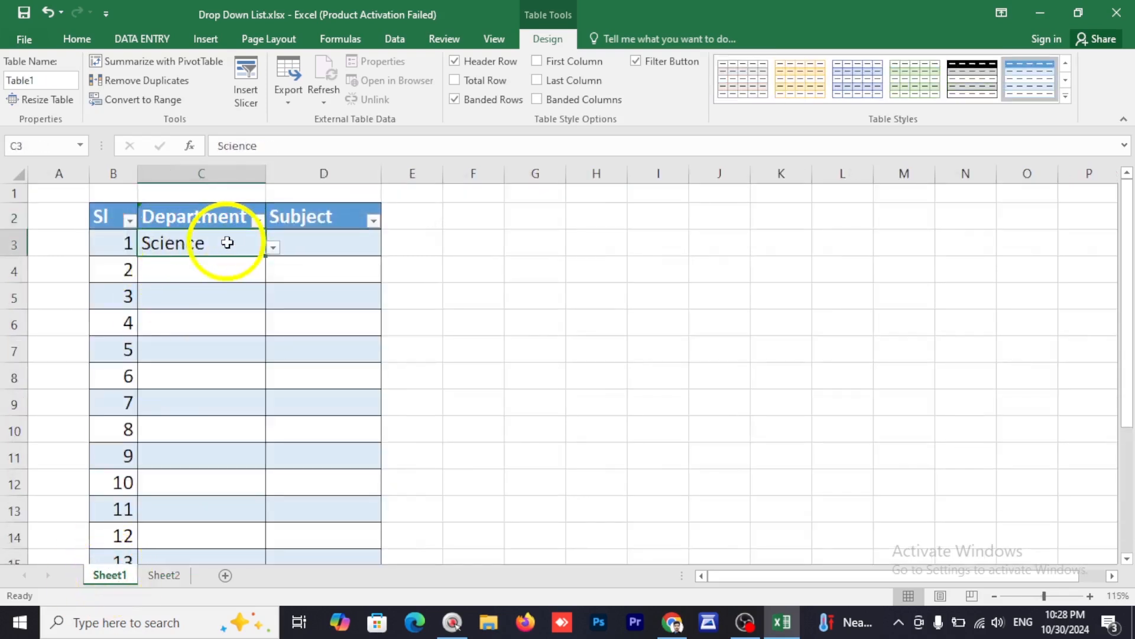
pyautogui.click(165, 575)
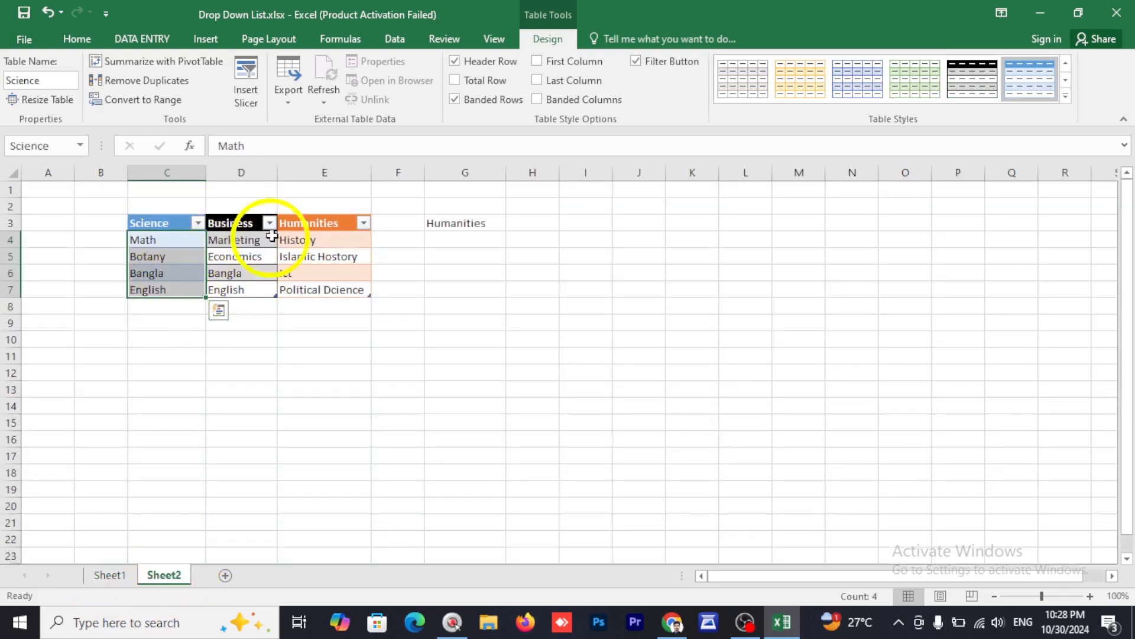
pyautogui.click(254, 221)
pyautogui.click(239, 253)
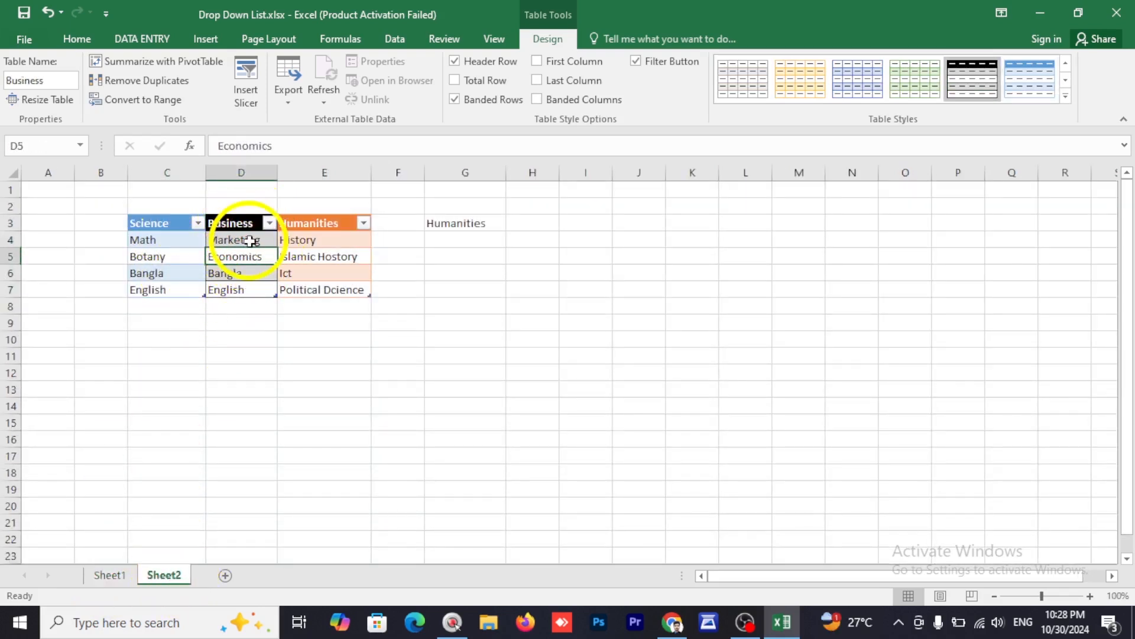
pyautogui.click(249, 240)
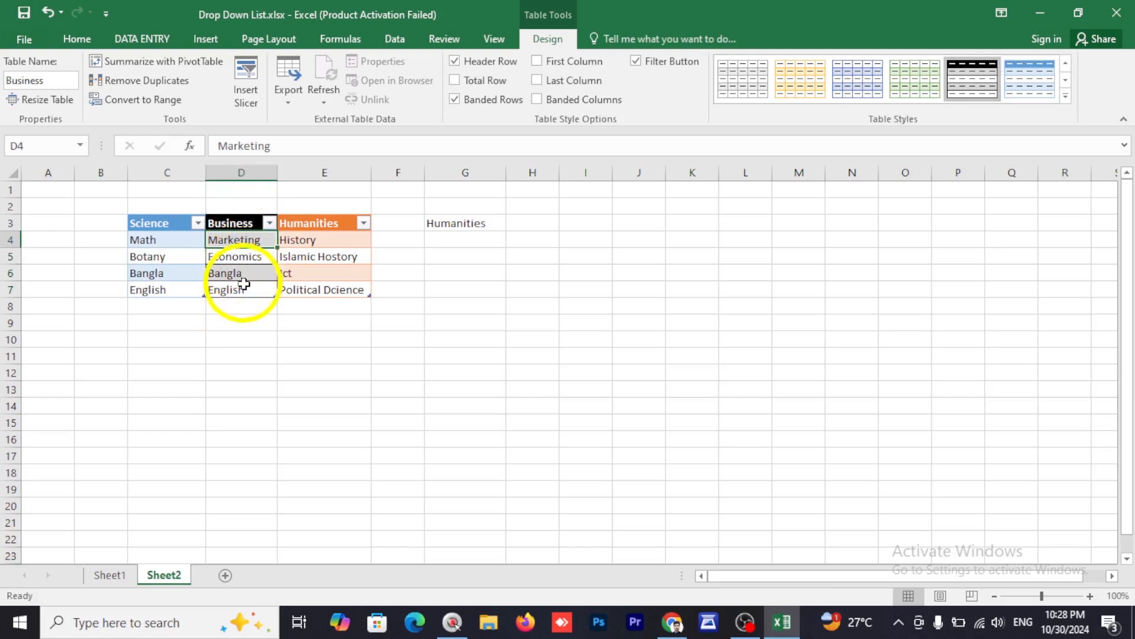
# Step: Set the data validation of Sheet2 cell G4, below the Humanities entry, to allow a List
pyautogui.moveTo(243, 239); pyautogui.dragTo(237, 290)
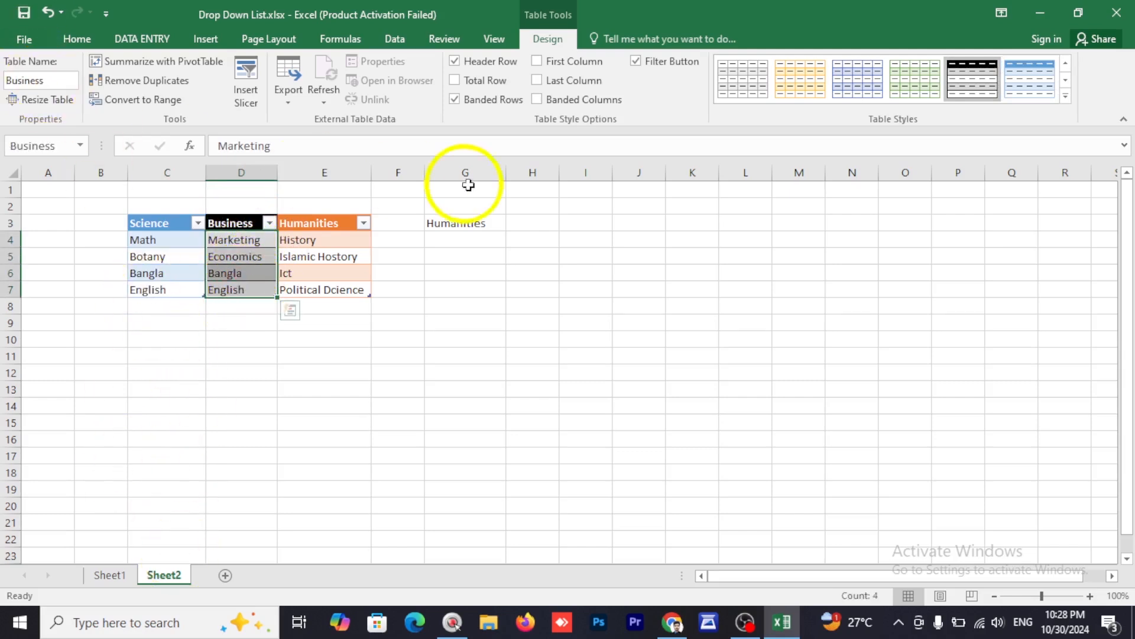
pyautogui.click(464, 223)
pyautogui.click(443, 236)
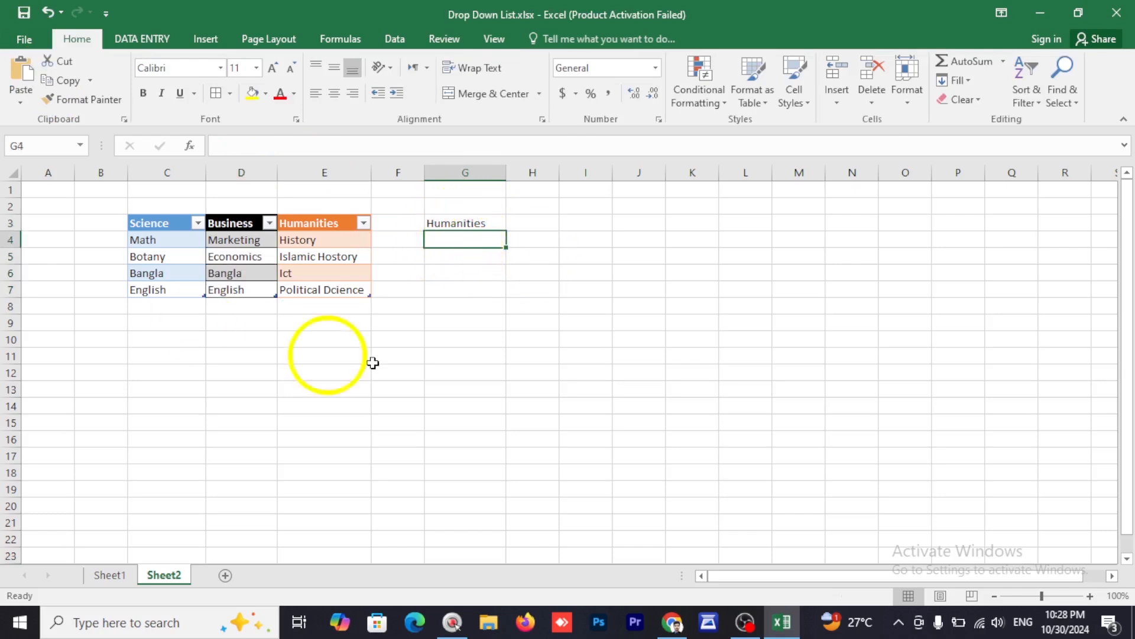
pyautogui.click(450, 220)
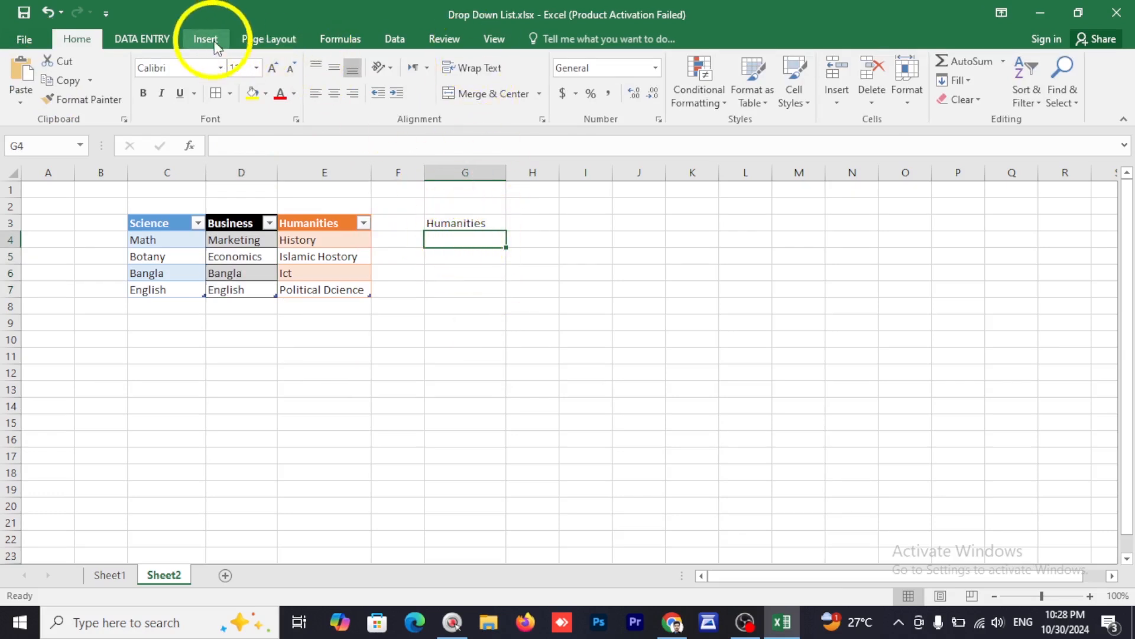
pyautogui.click(385, 42)
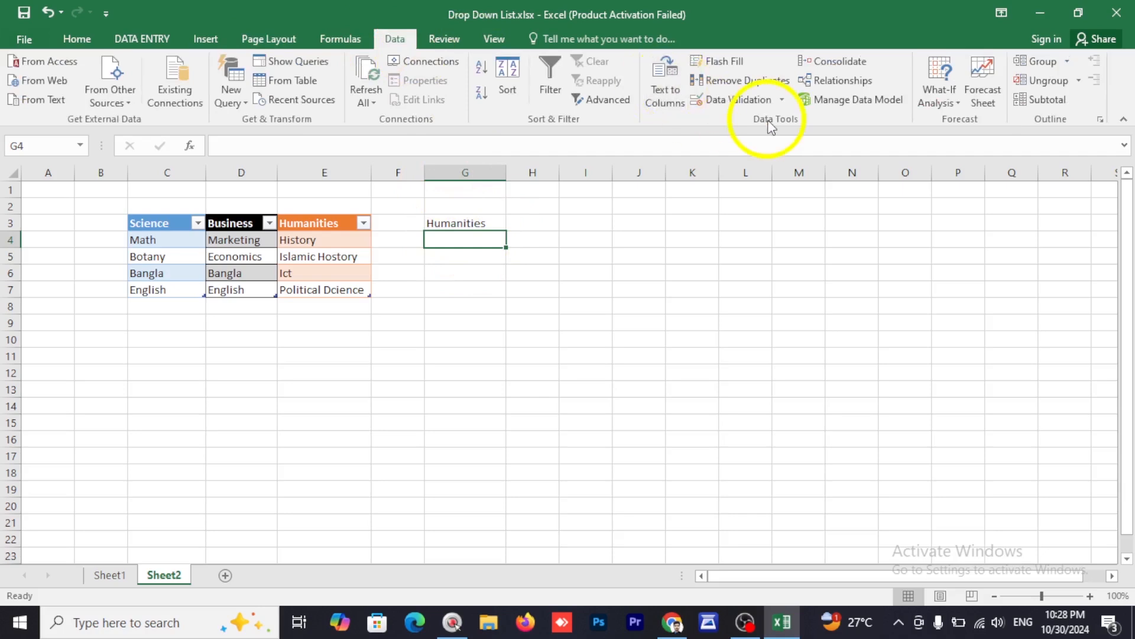
pyautogui.click(733, 96)
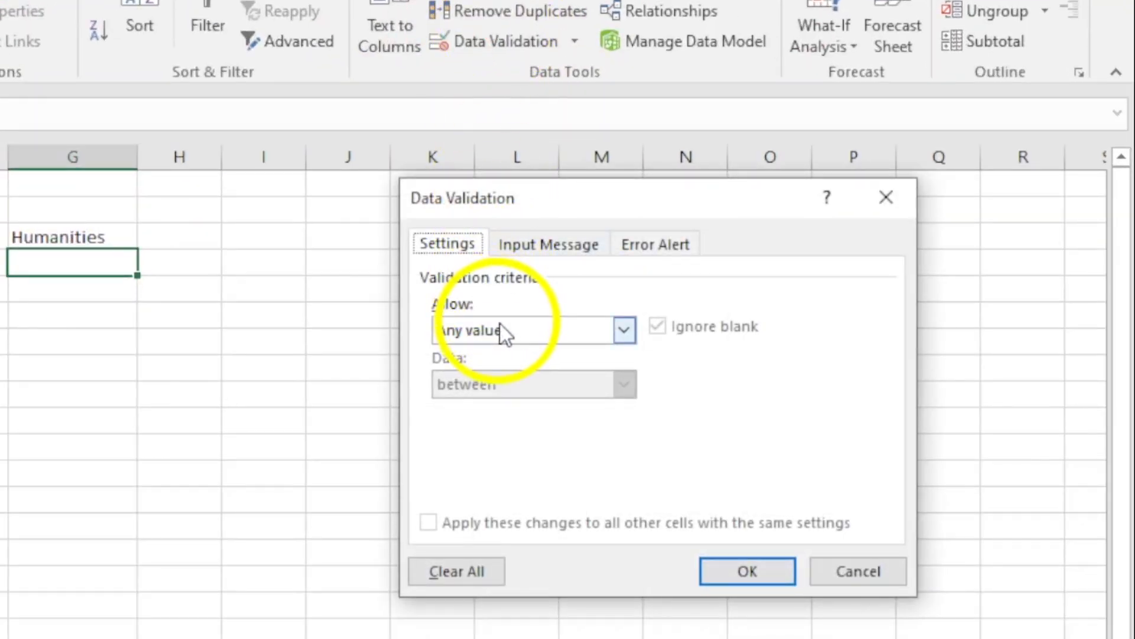
pyautogui.click(735, 280)
pyautogui.click(493, 407)
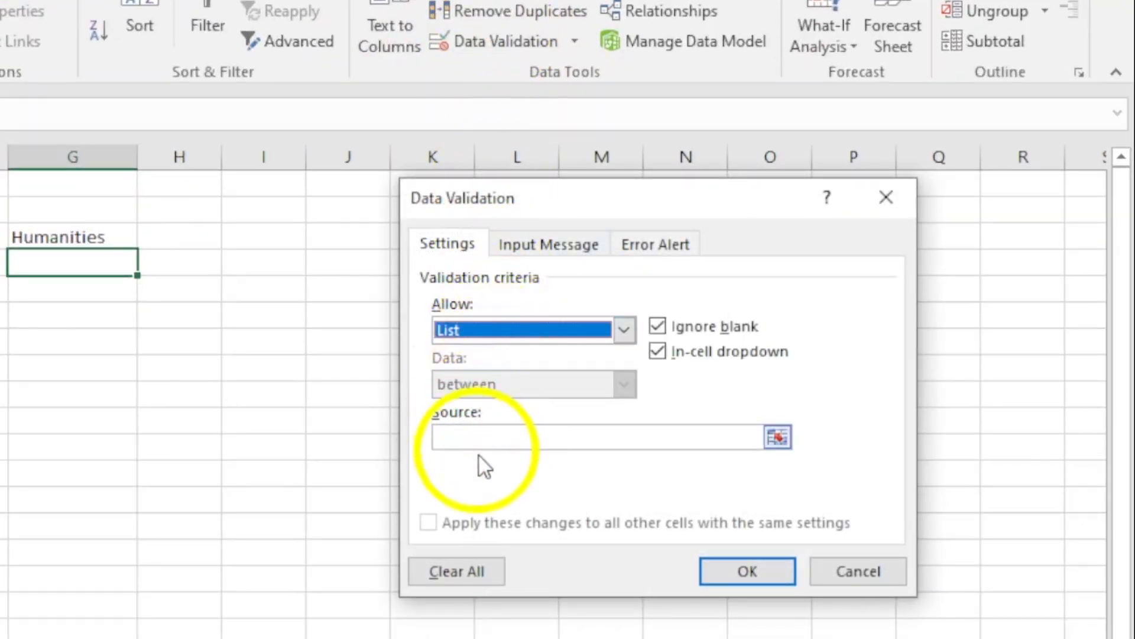
# Step: Enter =indirect(E3) with a relative cell reference as the list source for G4 and apply the validation
pyautogui.click(487, 438)
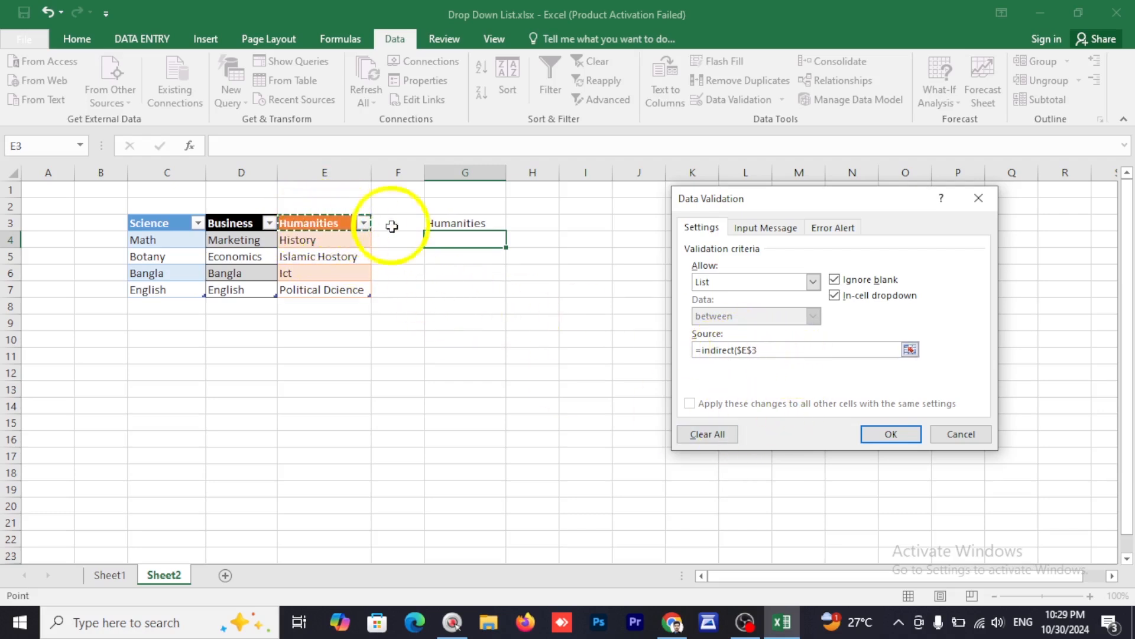
pyautogui.click(753, 350)
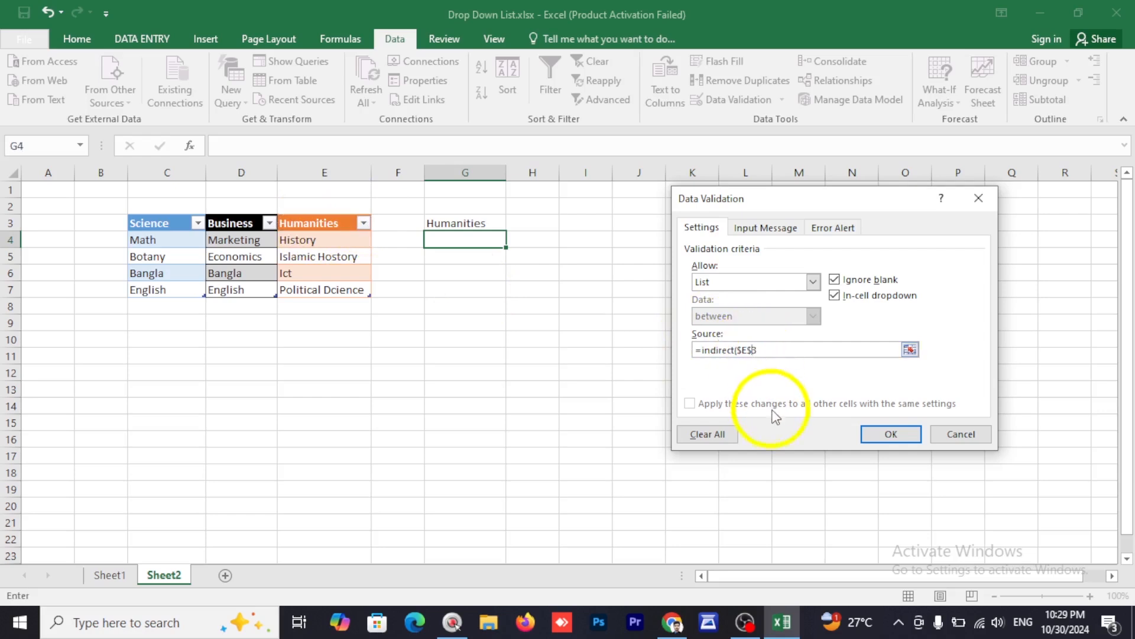
pyautogui.click(744, 349)
pyautogui.press('BackSpace')
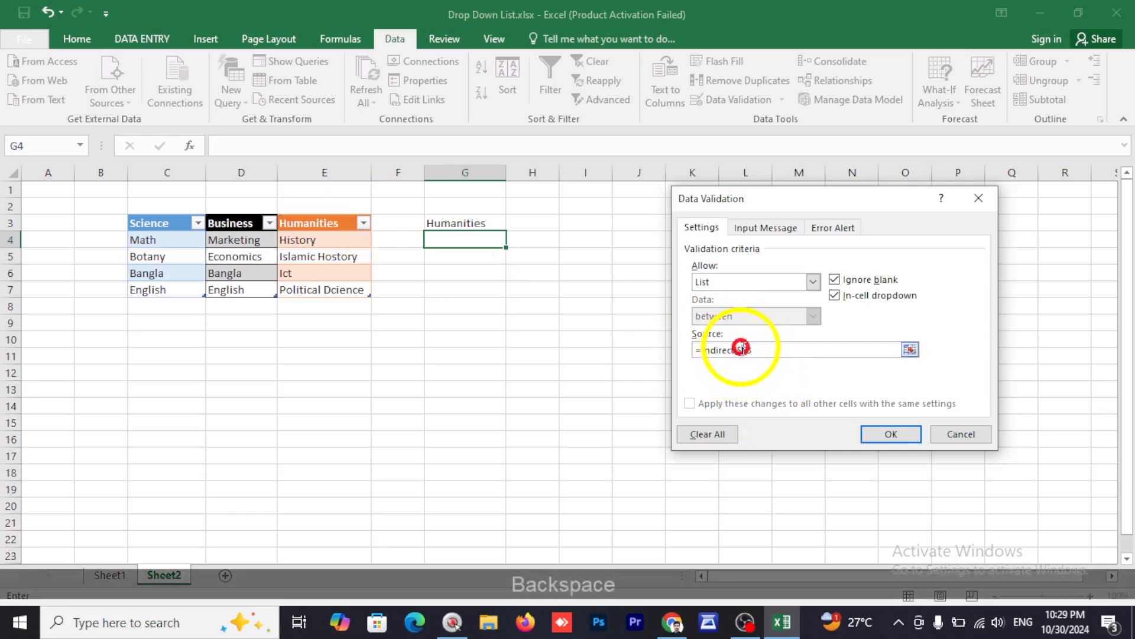
pyautogui.click(741, 349)
pyautogui.press('BackSpace')
pyautogui.click(764, 352)
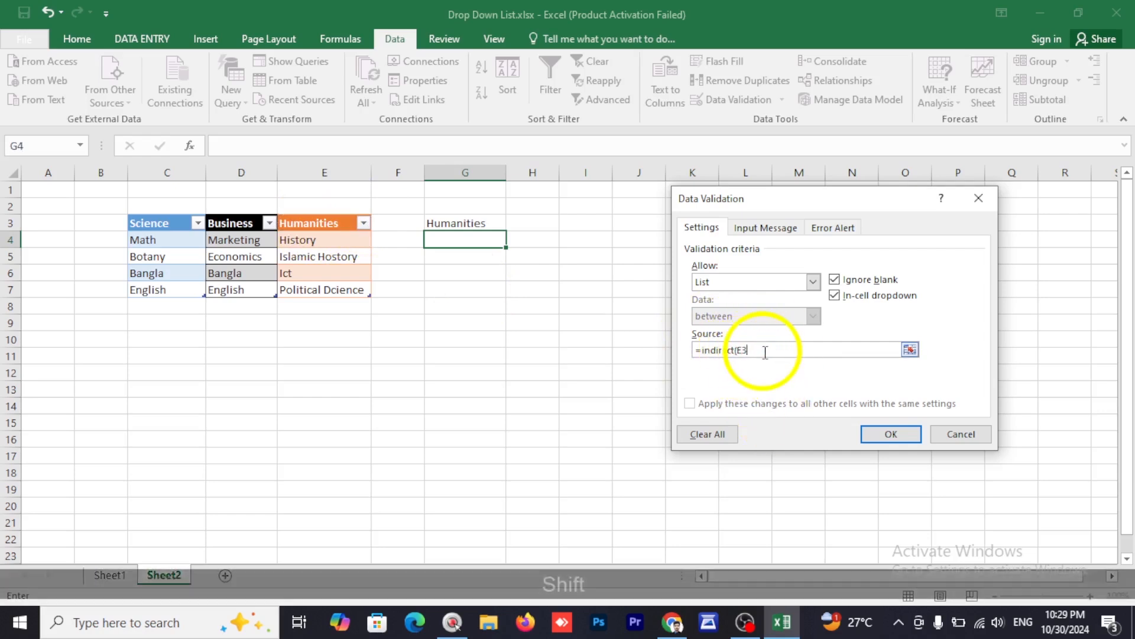
pyautogui.write(')')
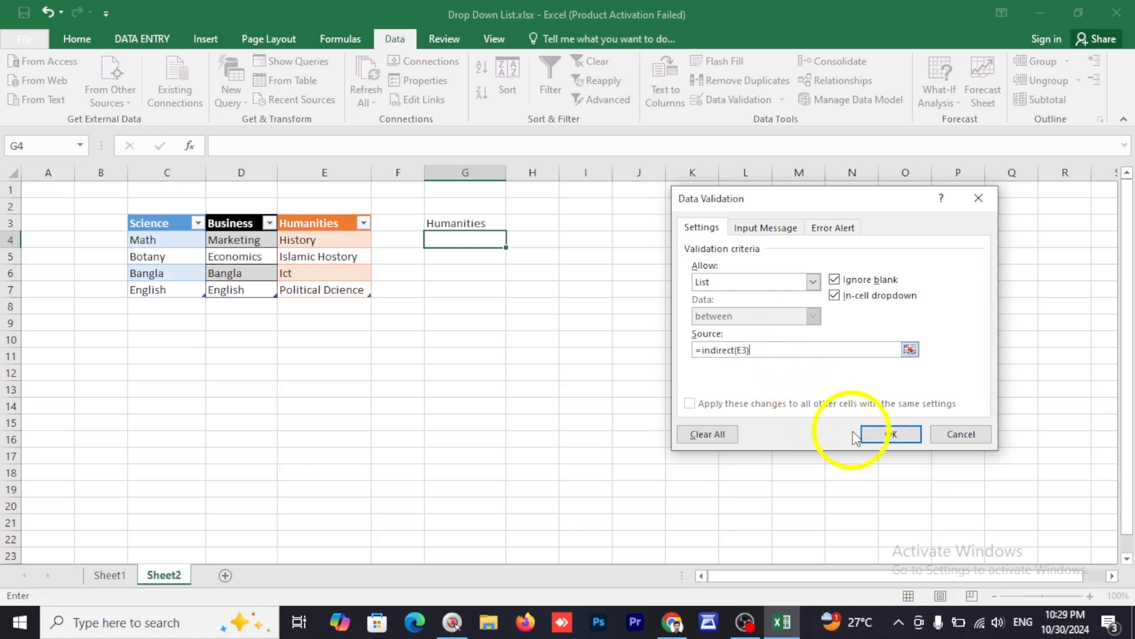
pyautogui.click(892, 435)
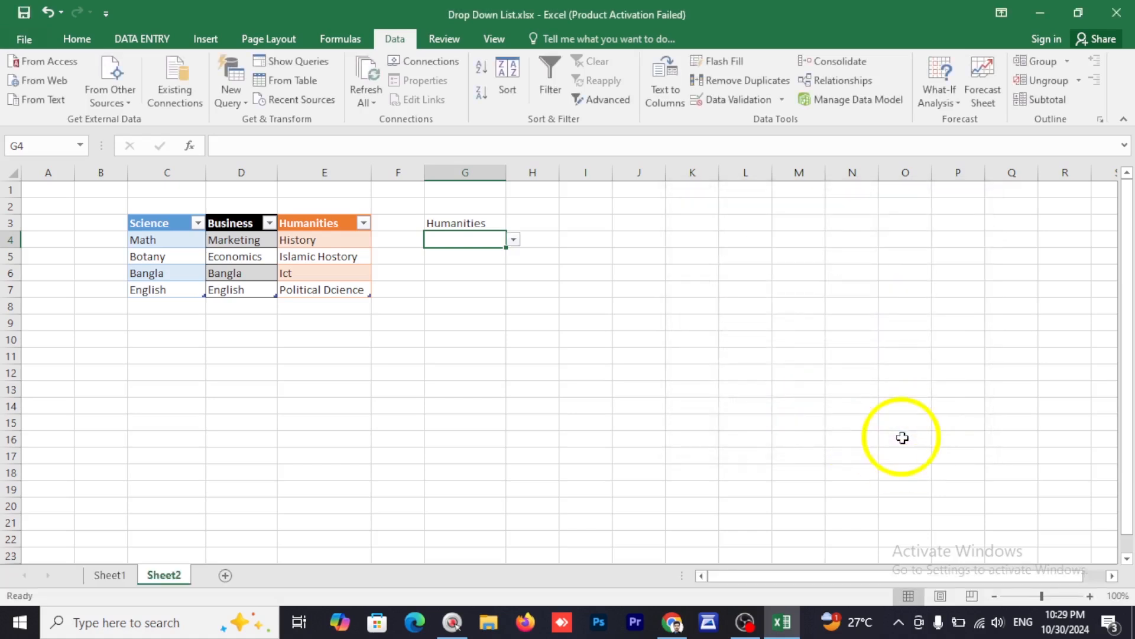
# Step: Compare the options in G4's drop-down with the subjects in the Humanities list
pyautogui.click(513, 239)
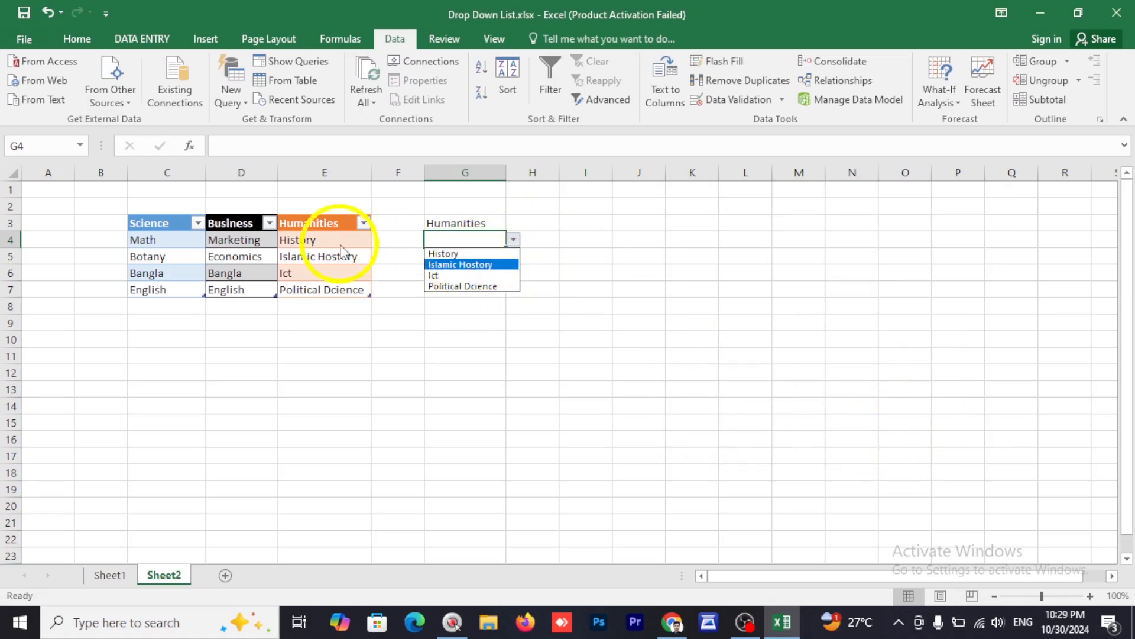
pyautogui.click(566, 223)
pyautogui.click(480, 225)
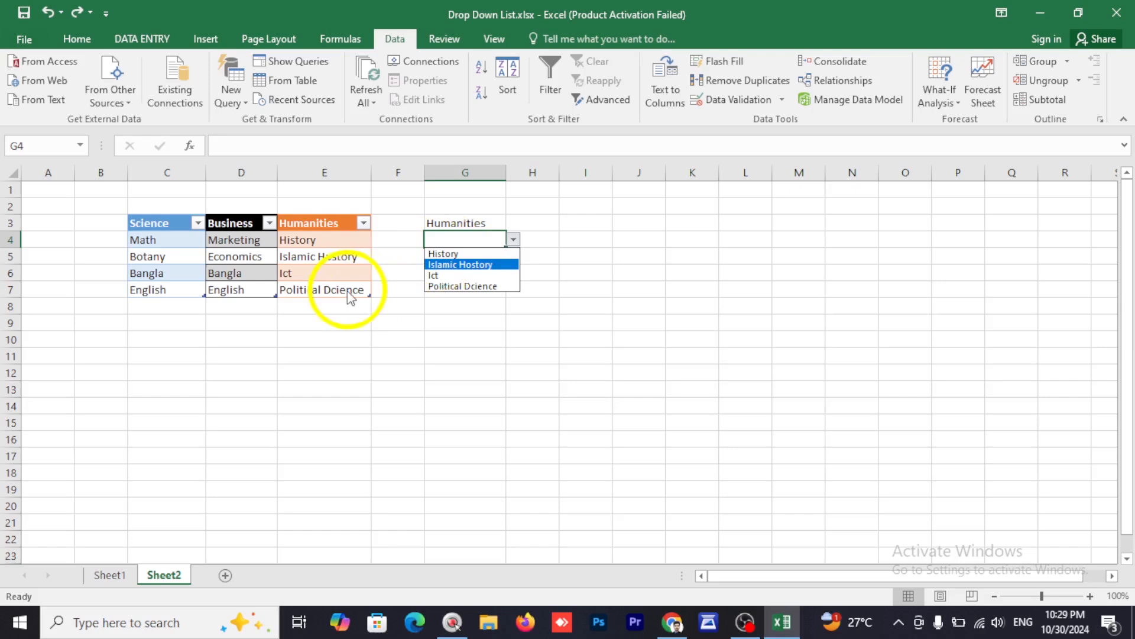
pyautogui.click(349, 294)
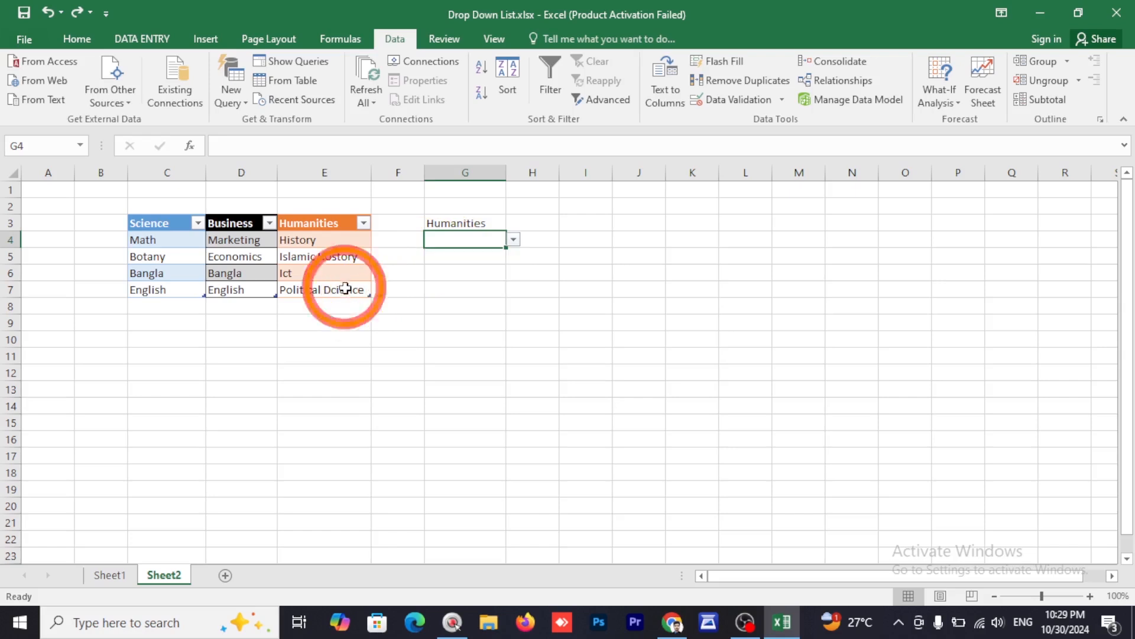
# Step: Add Sociology to the Humanities list in cell E8
pyautogui.click(313, 306)
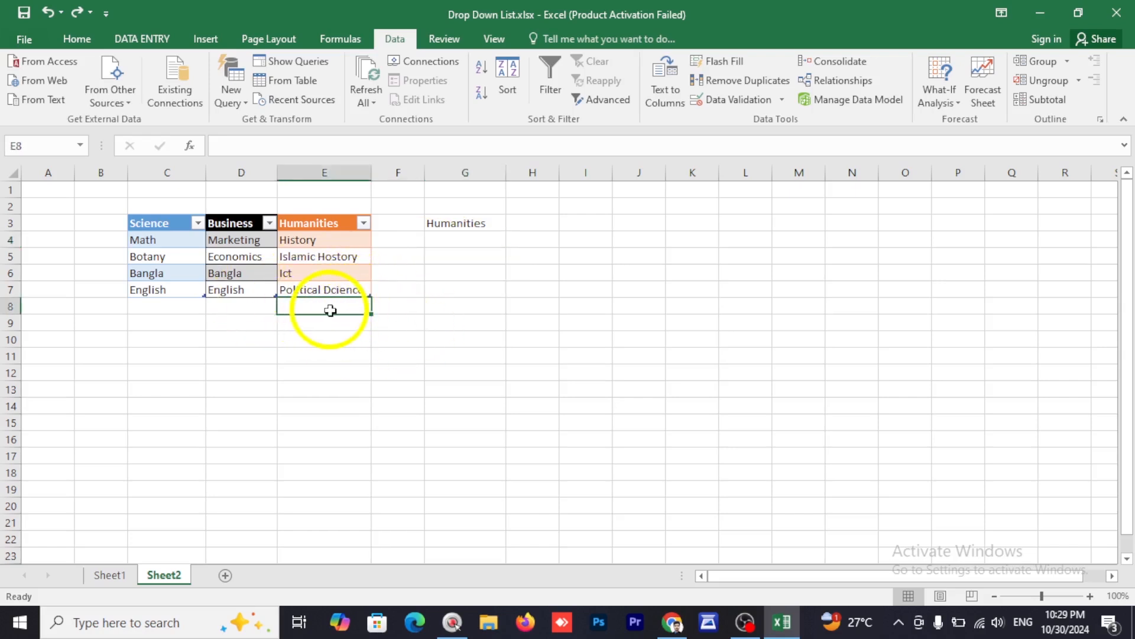
pyautogui.write('S')
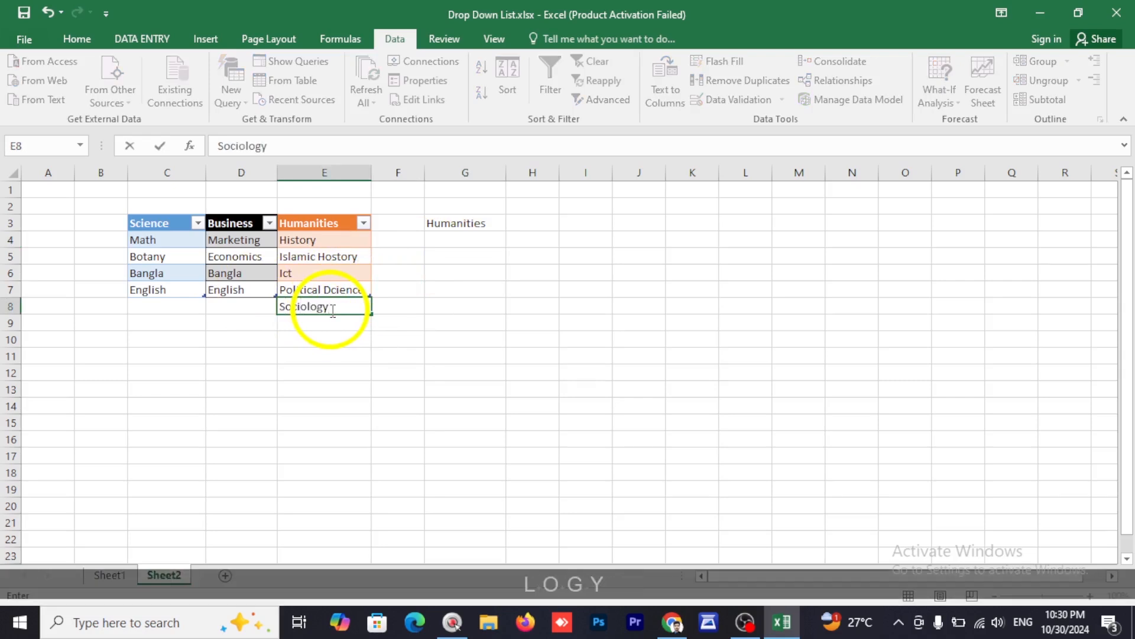
pyautogui.write('ociology')
pyautogui.press('Return')
# Step: Check whether G4's drop-down includes the added subject, and review the three source lists
pyautogui.click(458, 237)
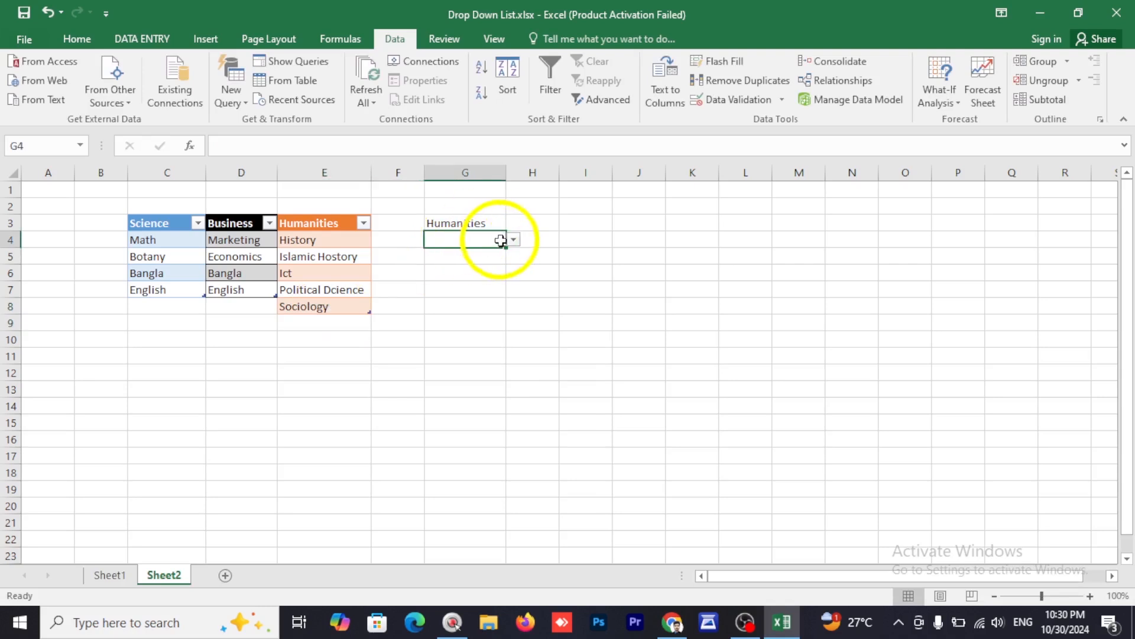
pyautogui.click(513, 238)
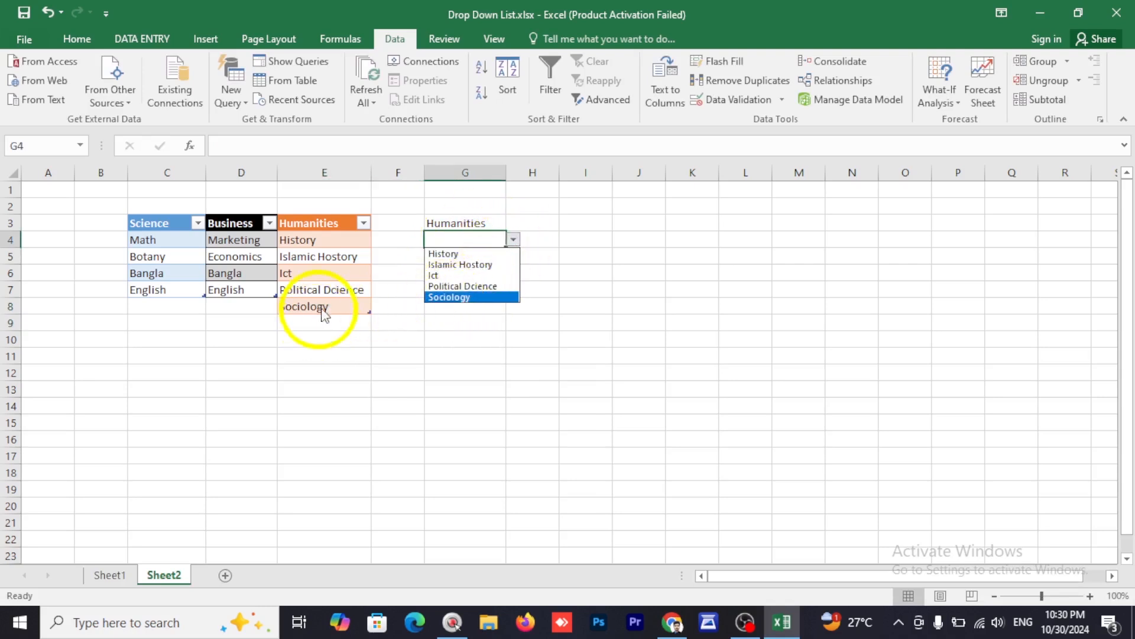
pyautogui.click(512, 238)
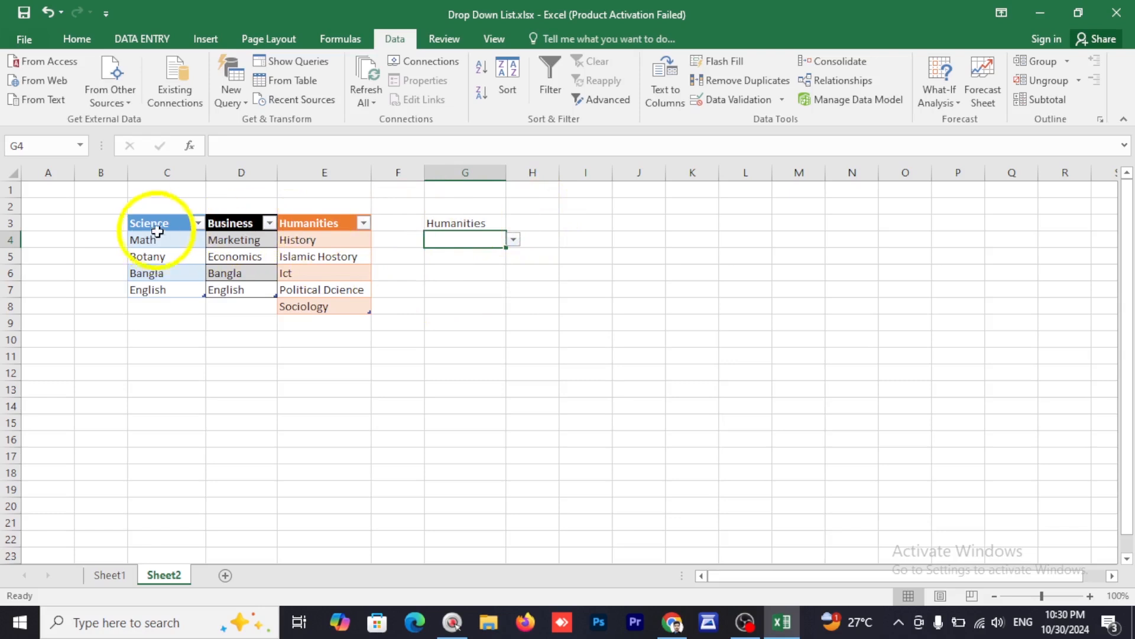
pyautogui.moveTo(150, 225); pyautogui.dragTo(290, 307)
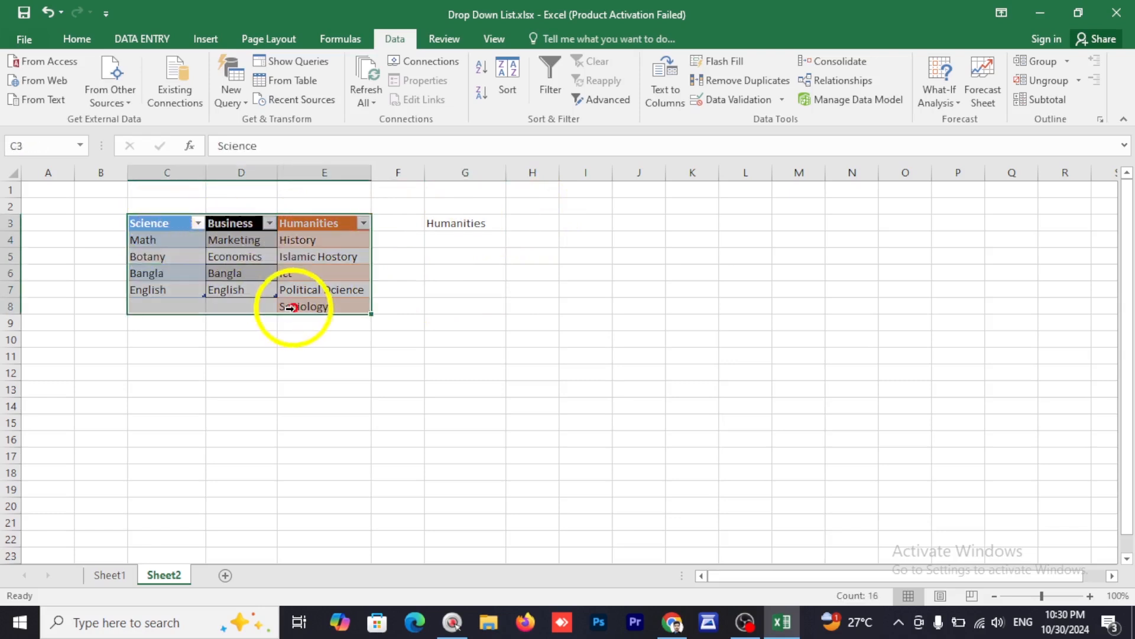
# Step: Set the data validation of Sheet1 cell D3 in the Subject column to allow a List
pyautogui.click(109, 574)
pyautogui.click(355, 242)
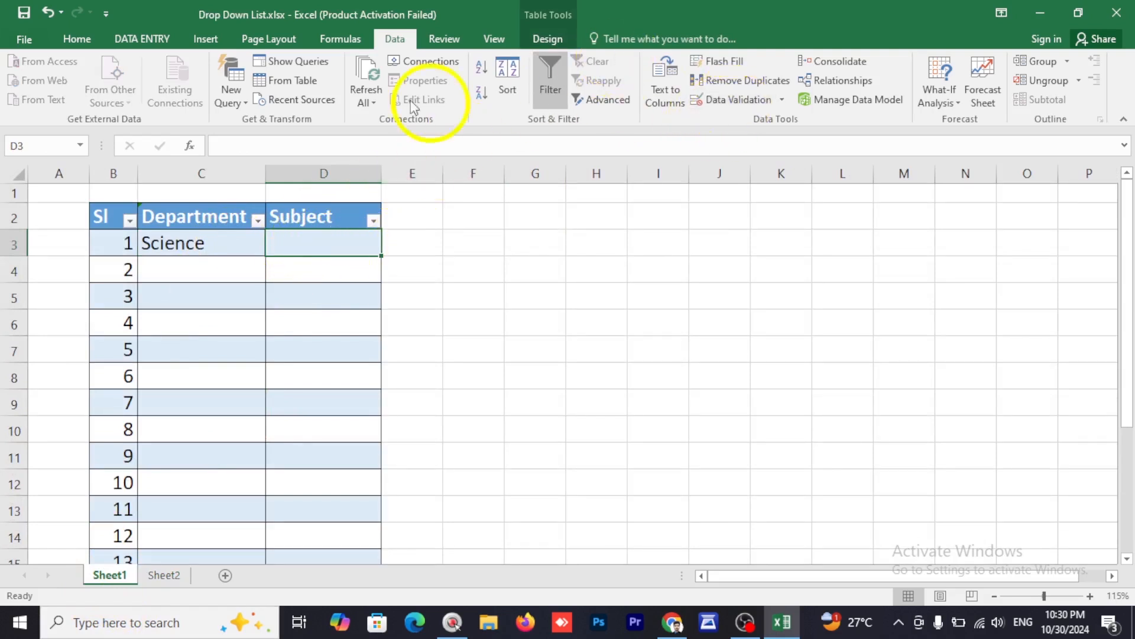
pyautogui.click(738, 100)
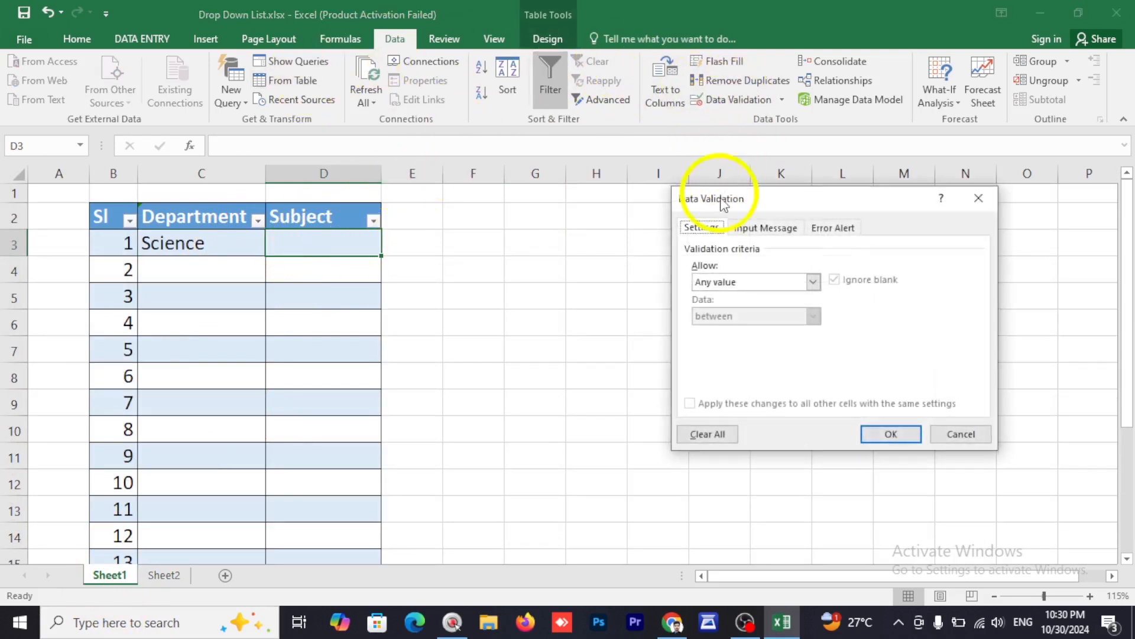
pyautogui.click(735, 282)
pyautogui.click(725, 330)
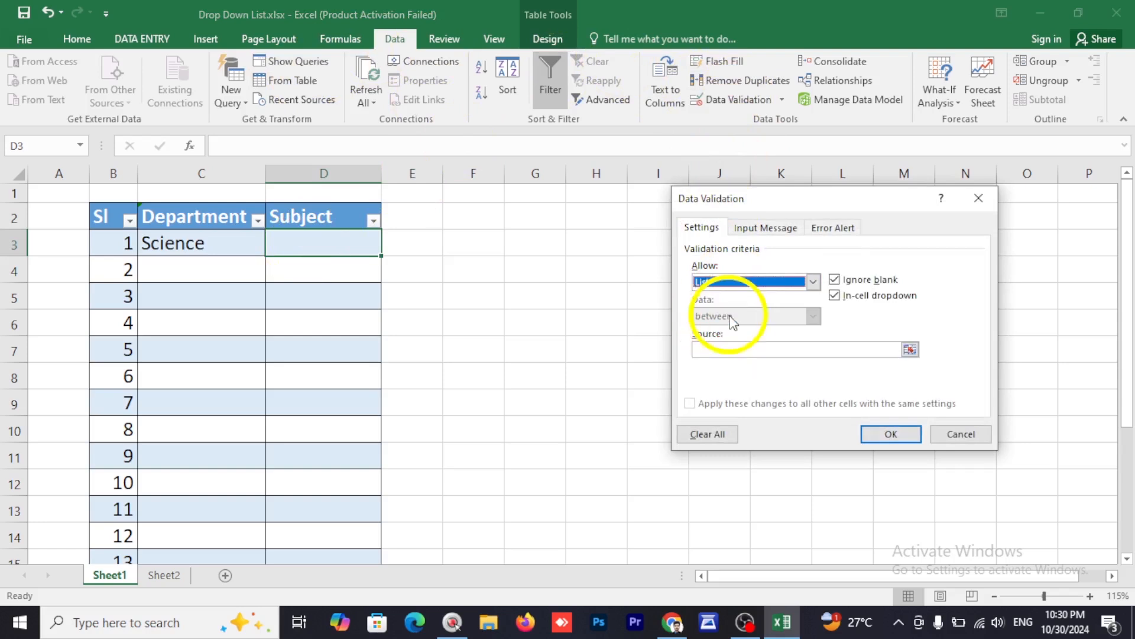
# Step: Enter =indirect(C3) with a relative reference to the Department cell as D3's list source and apply the validation
pyautogui.click(737, 349)
pyautogui.write('=')
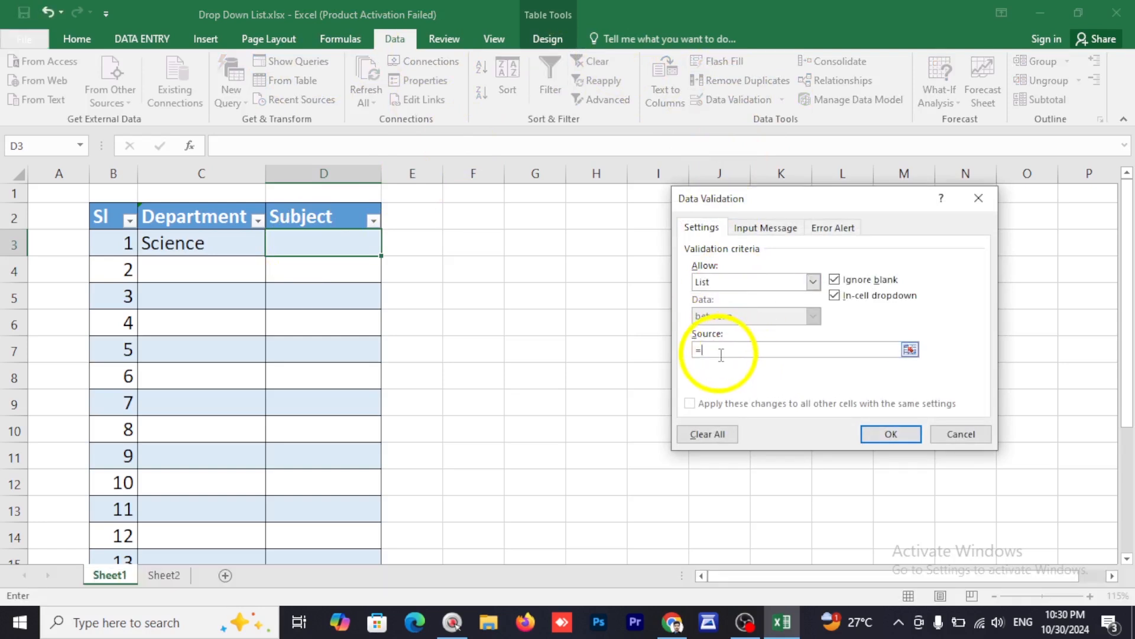
pyautogui.write('n')
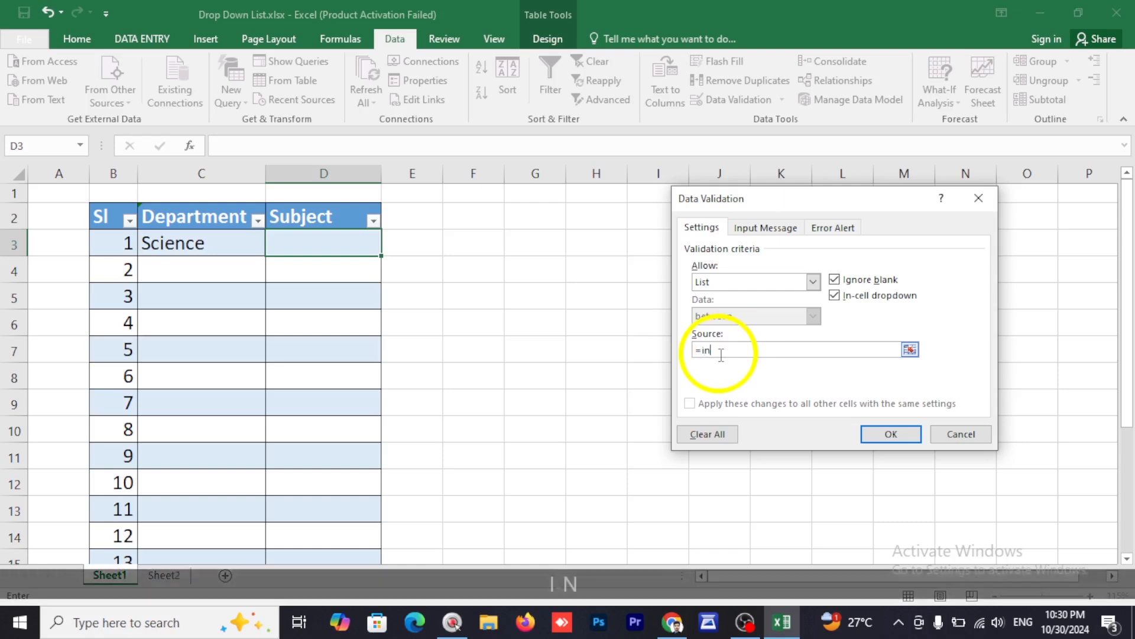
pyautogui.write('direct(')
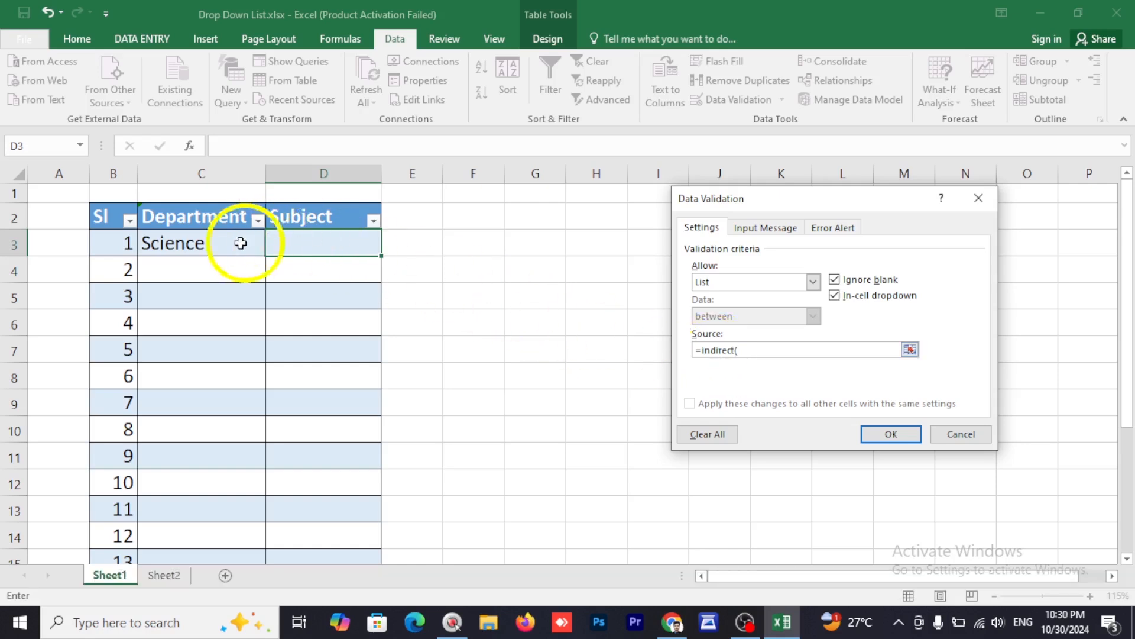
pyautogui.click(178, 244)
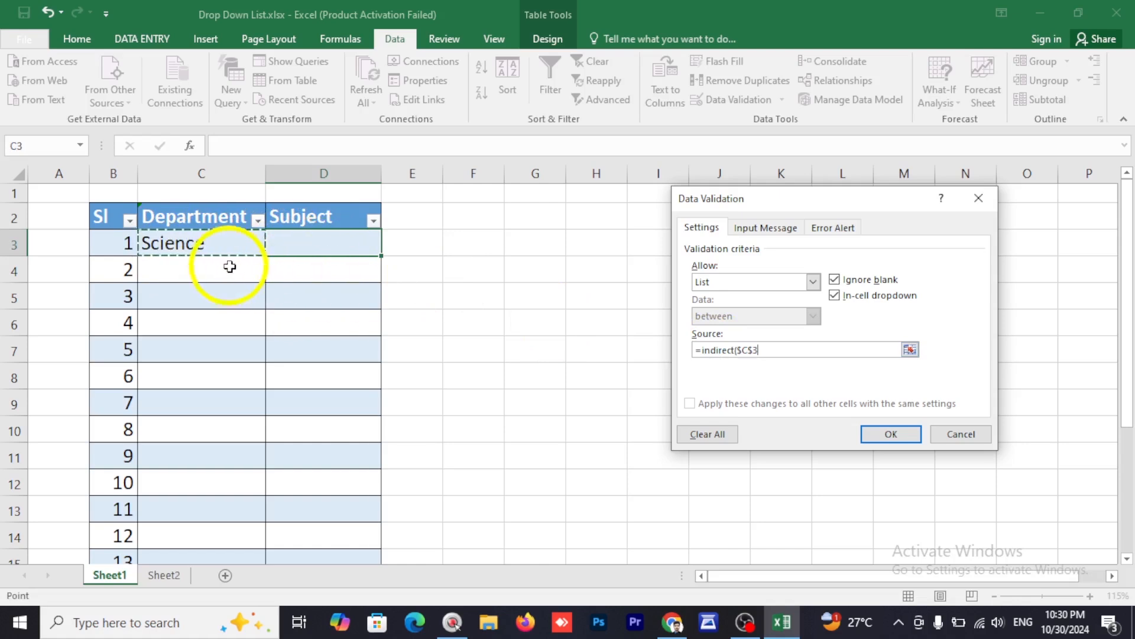
pyautogui.click(754, 350)
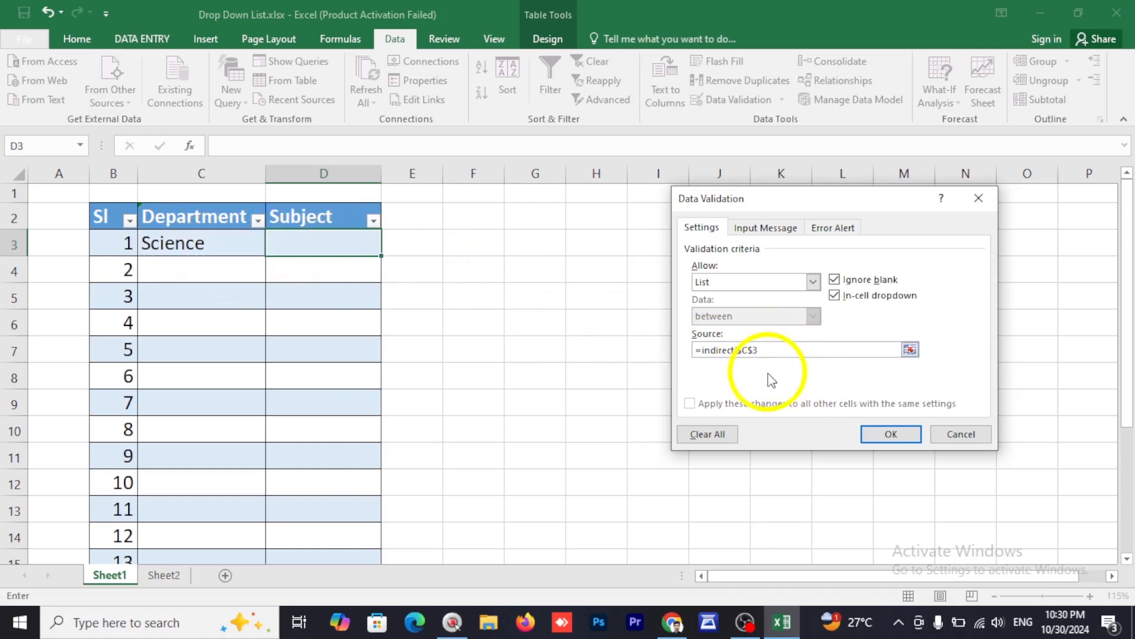
pyautogui.press('BackSpace')
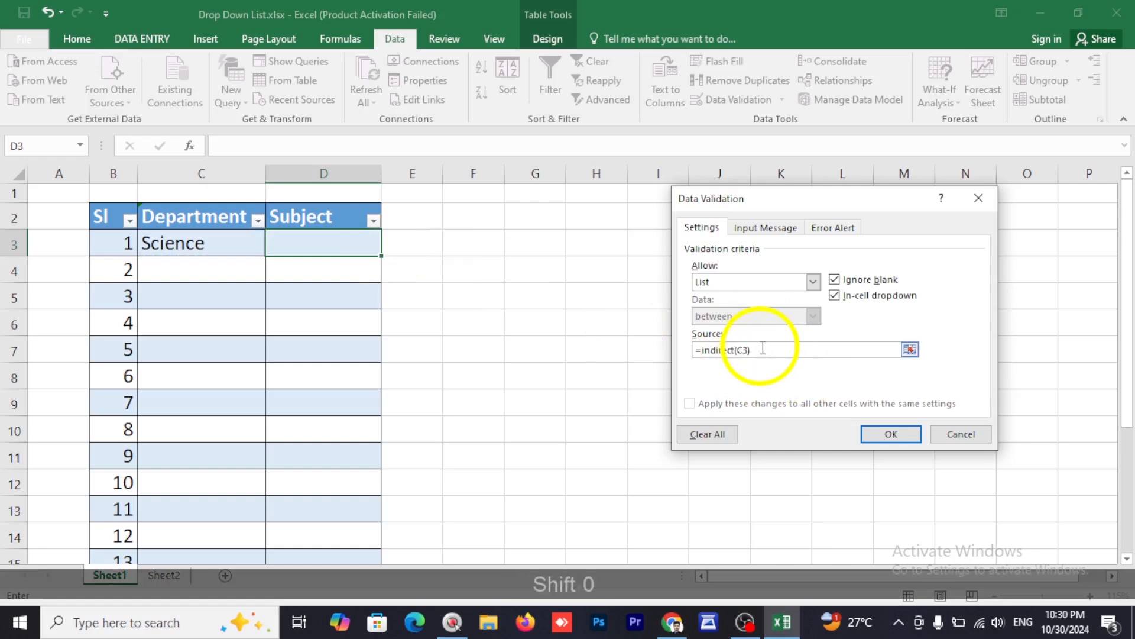
pyautogui.click(862, 431)
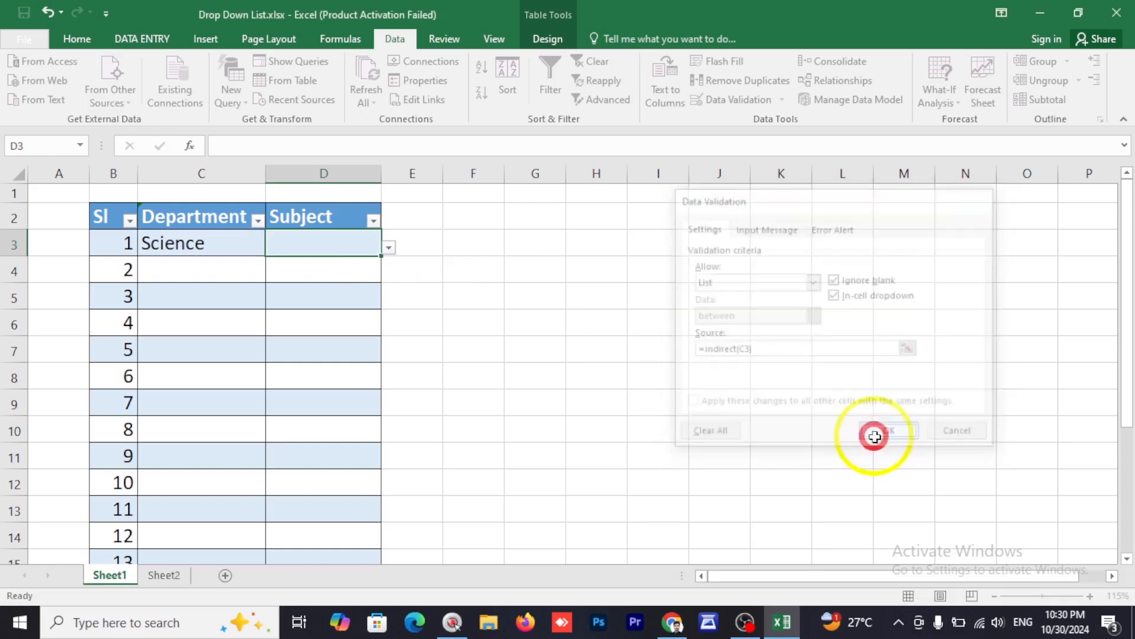
# Step: Examine the subjects offered in D3's drop-down for the Department chosen in C3
pyautogui.click(389, 248)
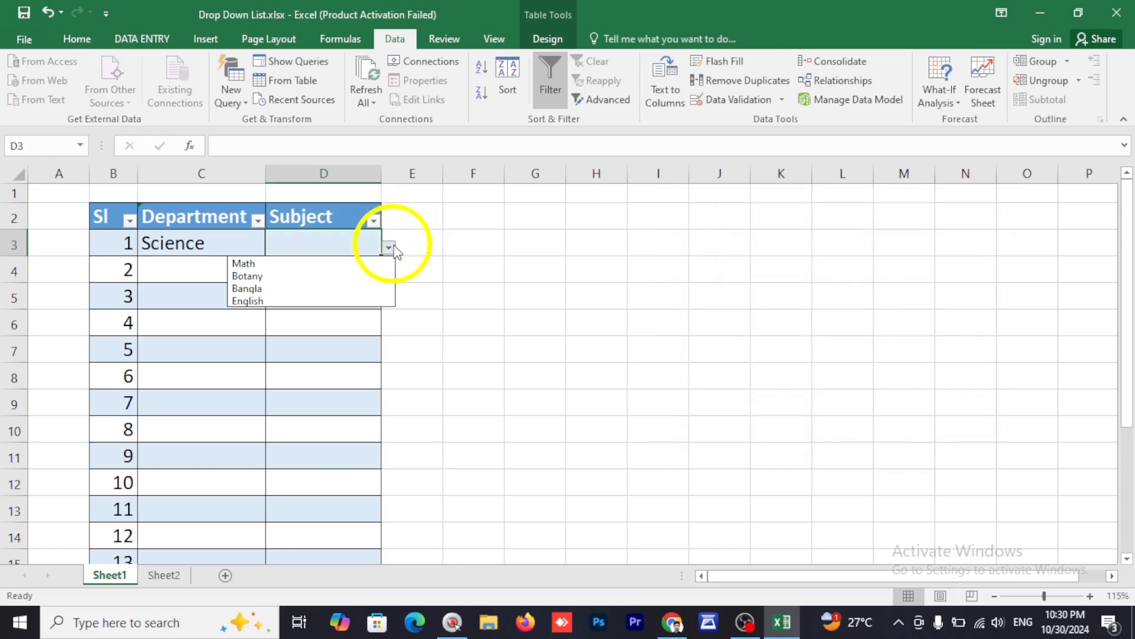
pyautogui.click(390, 247)
pyautogui.click(391, 247)
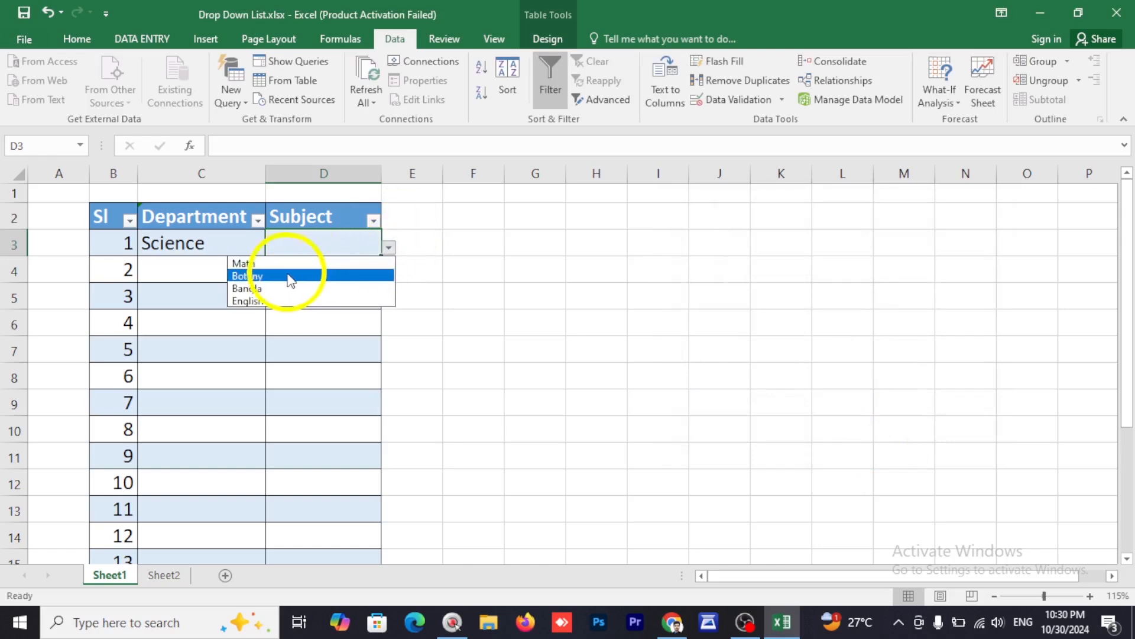
pyautogui.click(249, 244)
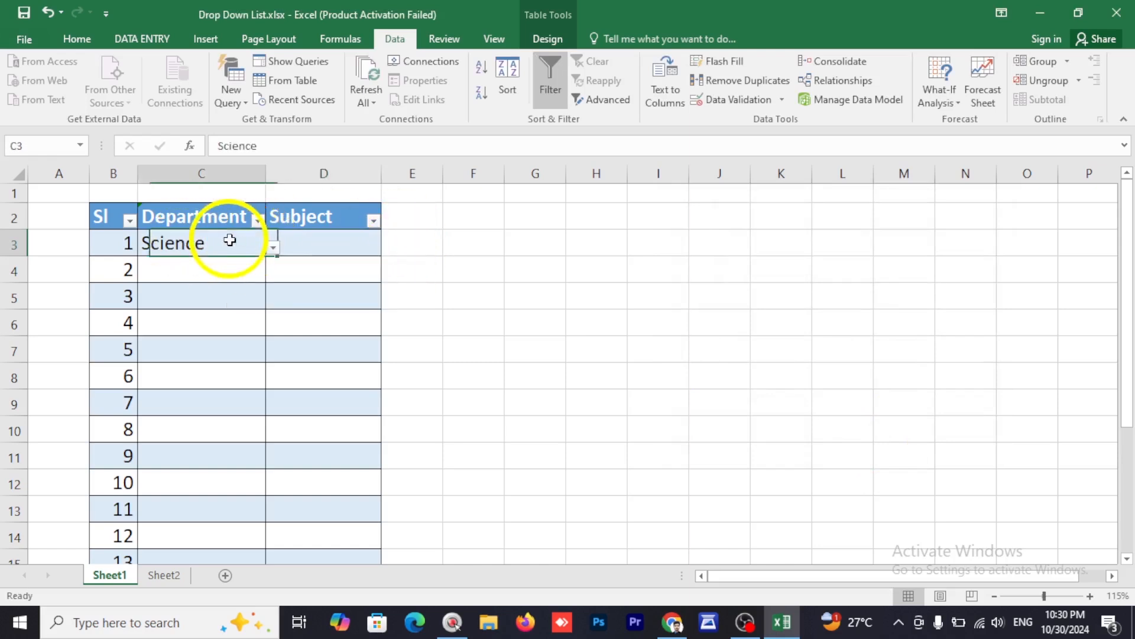
pyautogui.click(380, 243)
pyautogui.click(389, 247)
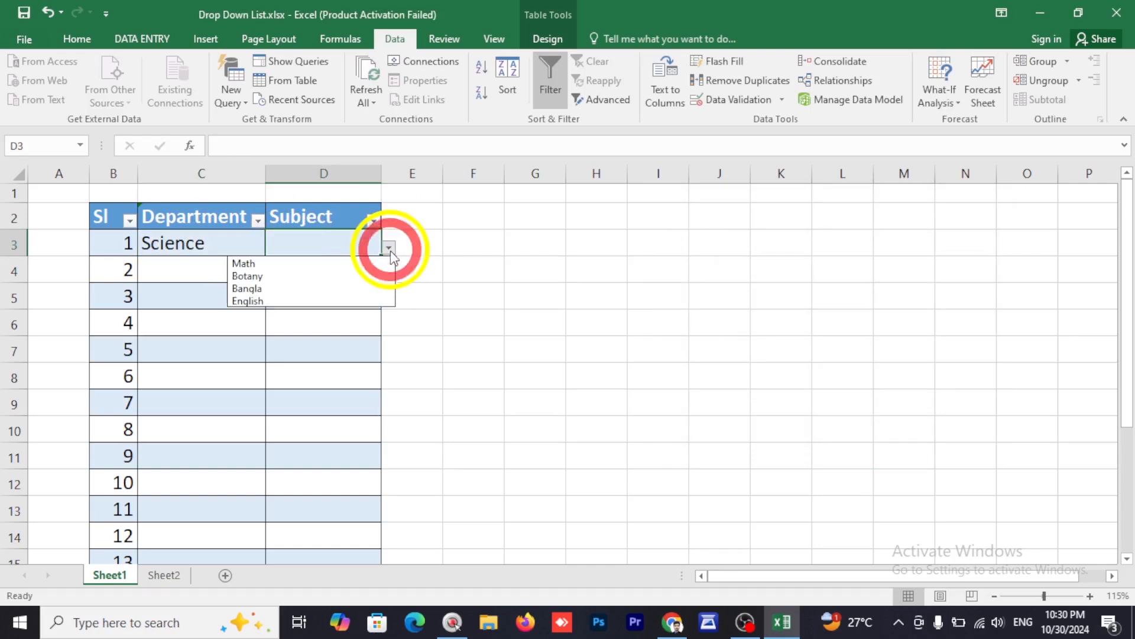
# Step: Choose Math as the Subject in D3 and Business as the Department in C4 from their drop-down lists
pyautogui.click(298, 257)
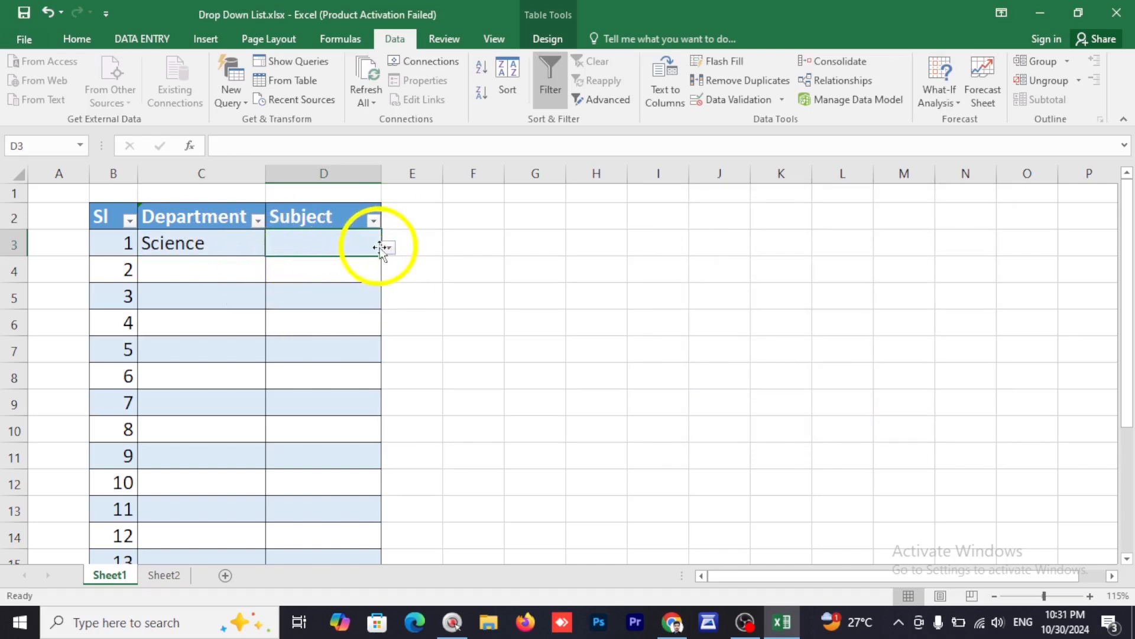
pyautogui.click(388, 247)
pyautogui.click(310, 264)
pyautogui.click(202, 264)
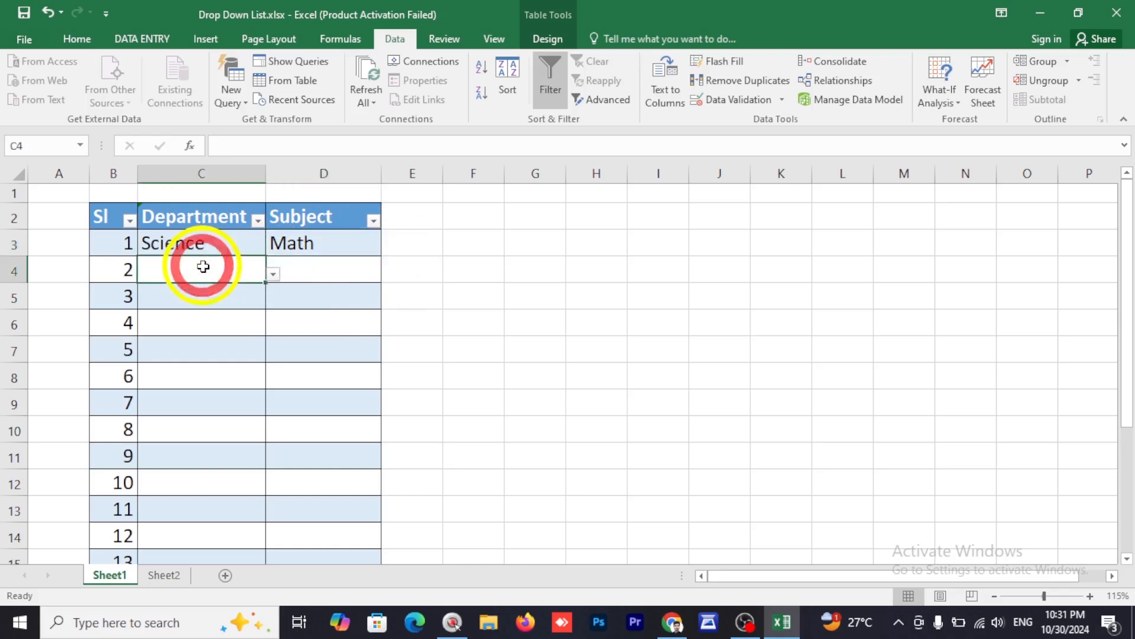
pyautogui.click(273, 274)
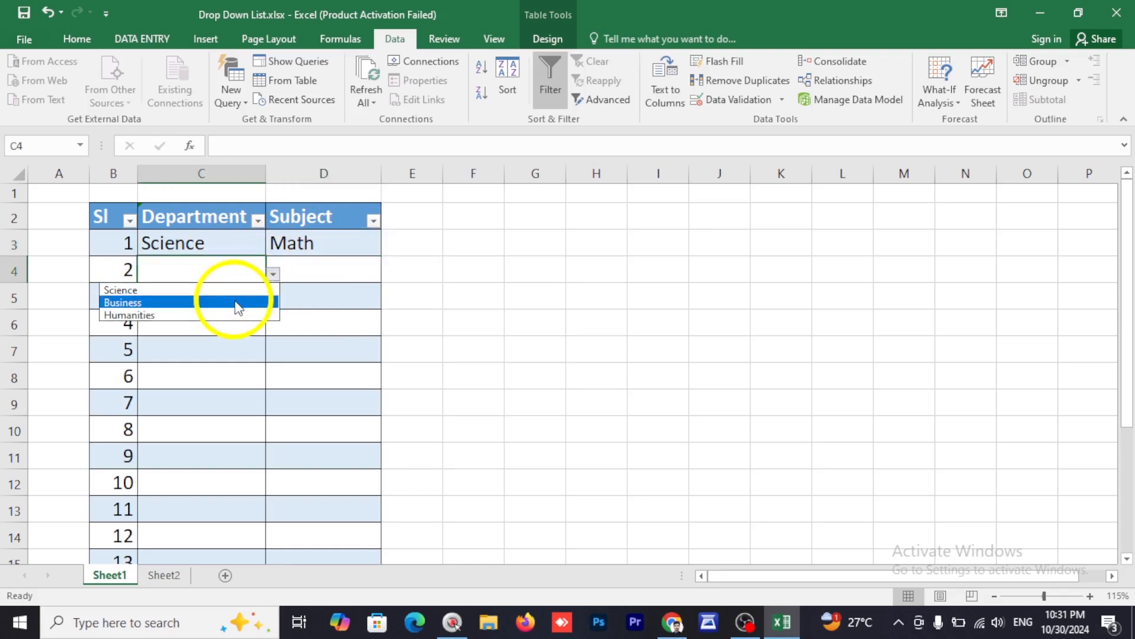
pyautogui.click(237, 302)
pyautogui.click(336, 268)
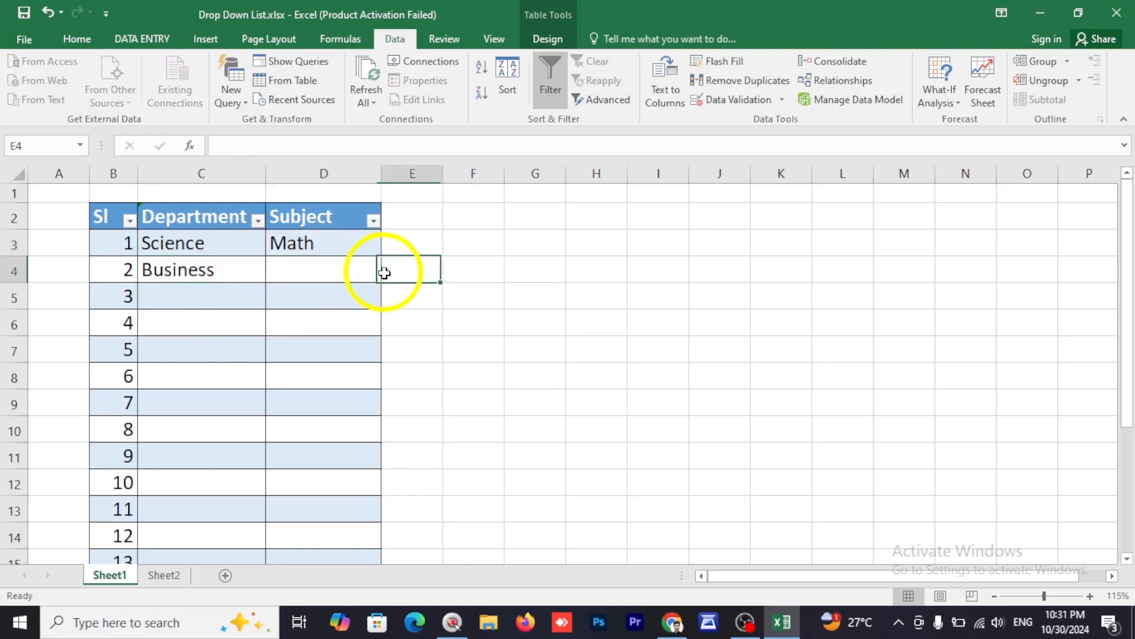
pyautogui.click(363, 248)
pyautogui.moveTo(380, 231); pyautogui.dragTo(344, 548)
pyautogui.scroll(-4, 348, 502)
pyautogui.scroll(2, 354, 470)
pyautogui.click(365, 304)
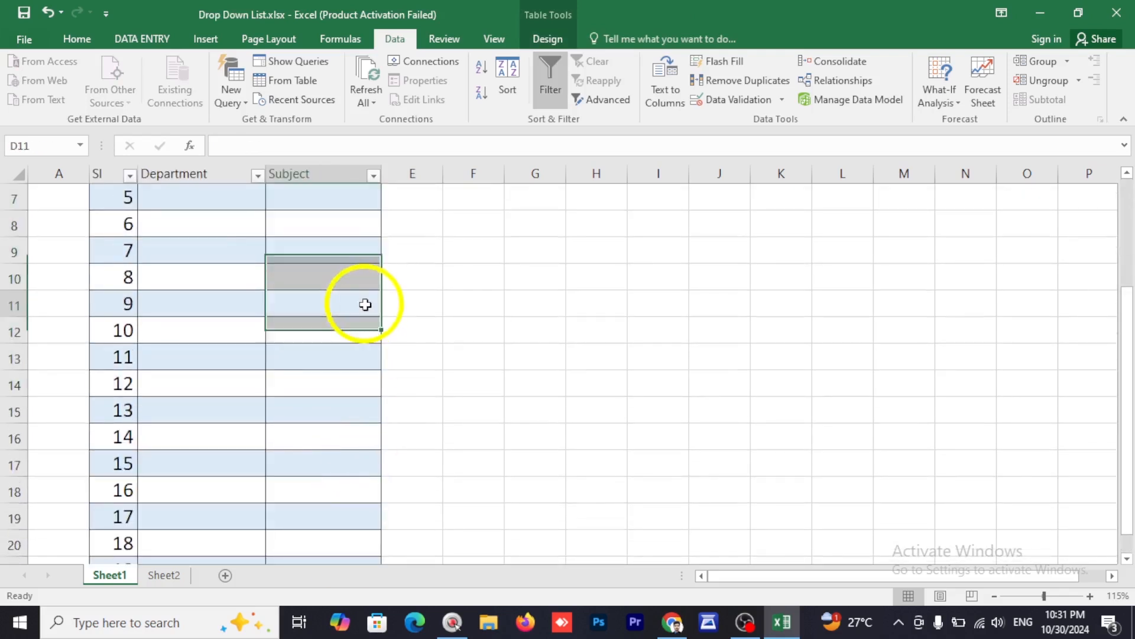
pyautogui.scroll(1, 343, 392)
pyautogui.scroll(1, 322, 241)
pyautogui.moveTo(317, 247); pyautogui.dragTo(354, 415)
pyautogui.scroll(2, 351, 435)
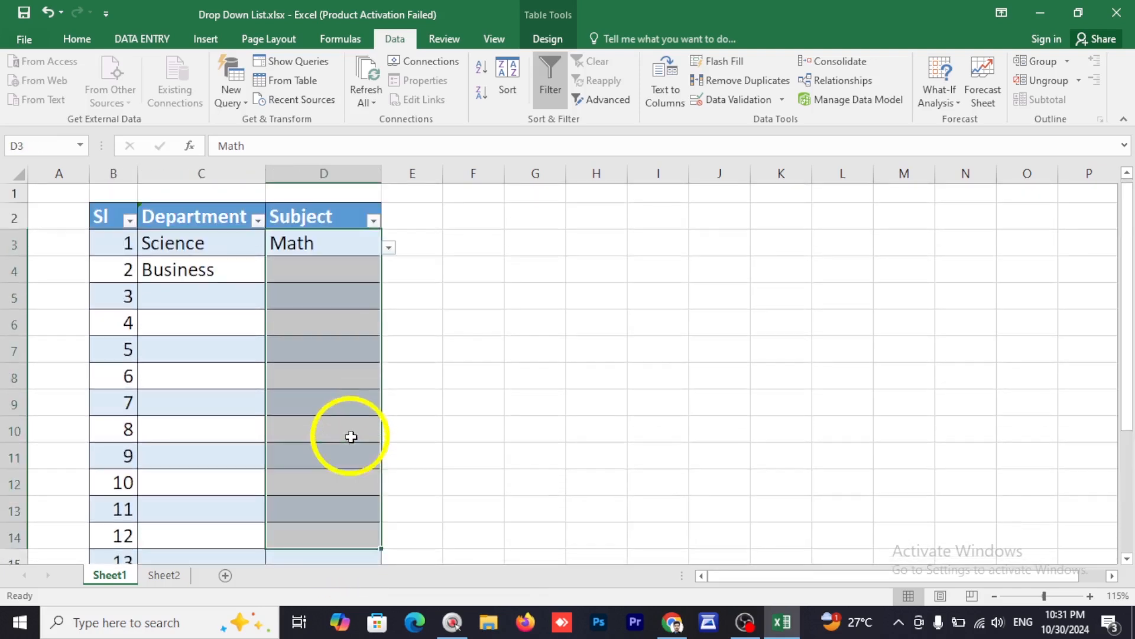
pyautogui.click(389, 247)
pyautogui.click(341, 262)
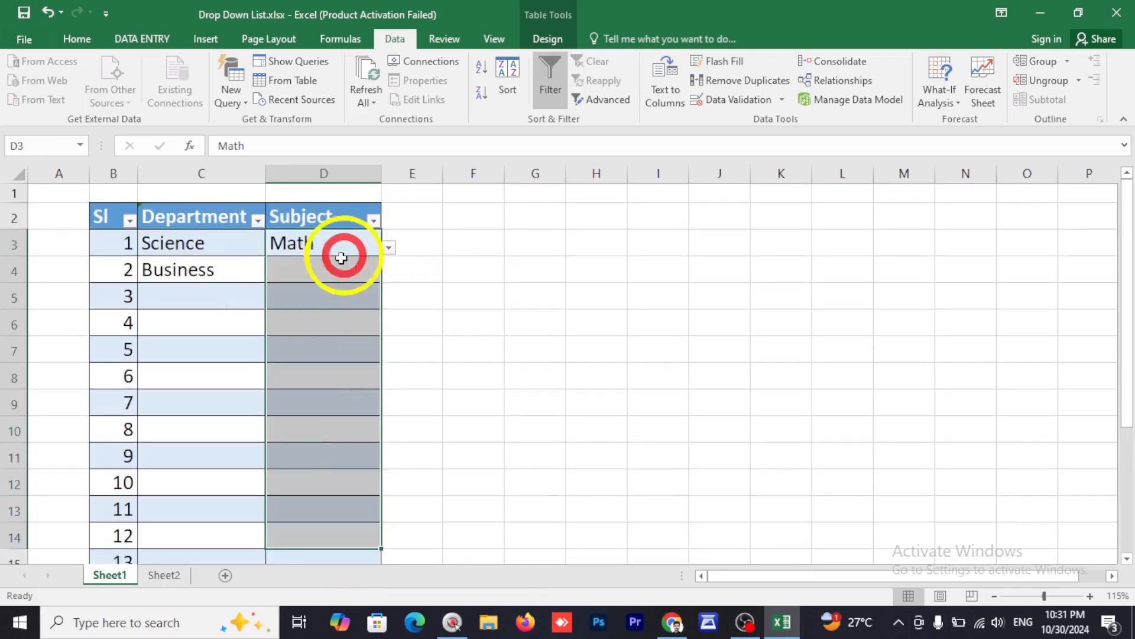
# Step: Extend D3's INDIRECT list validation to the Subject cells below it, keeping =INDIRECT(C3) as the source
pyautogui.moveTo(320, 246); pyautogui.dragTo(335, 518)
pyautogui.click(735, 101)
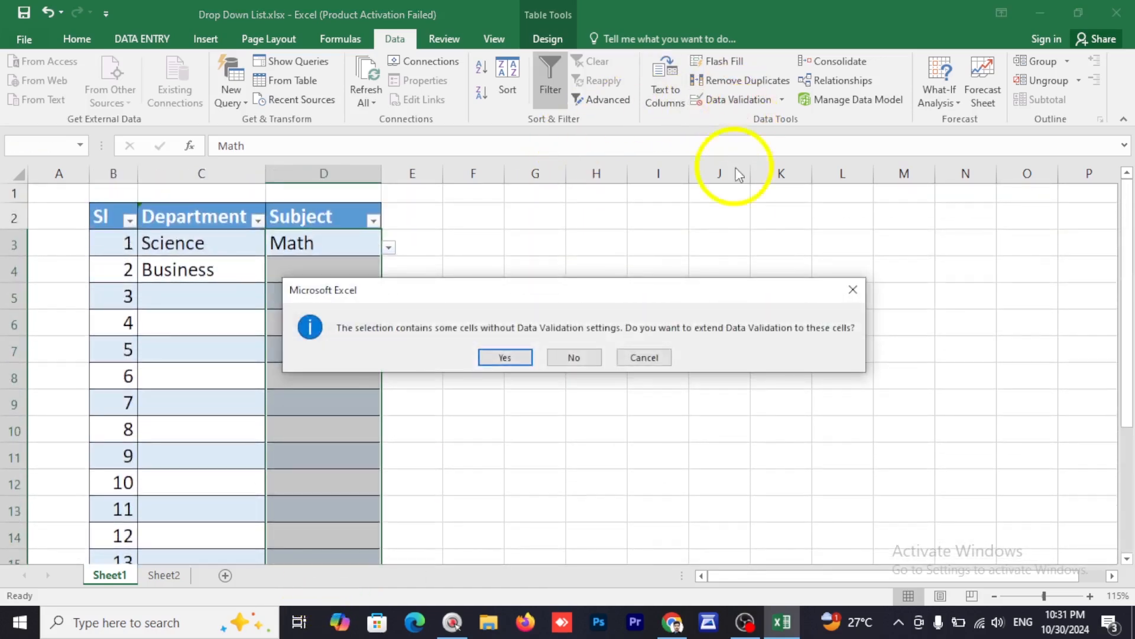
pyautogui.click(530, 357)
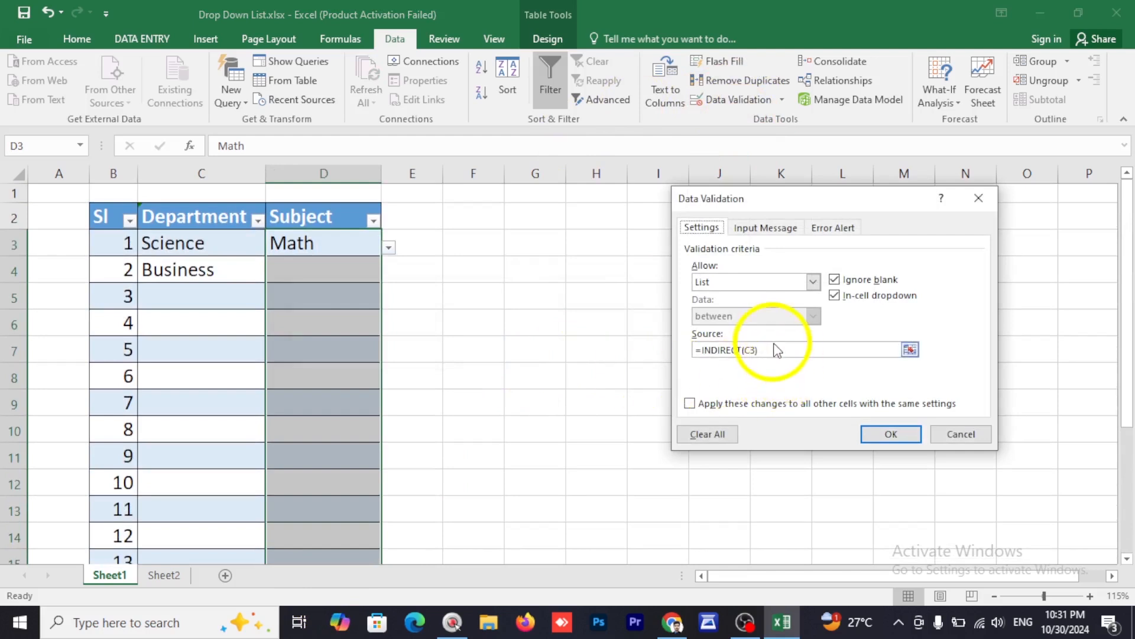
pyautogui.click(889, 434)
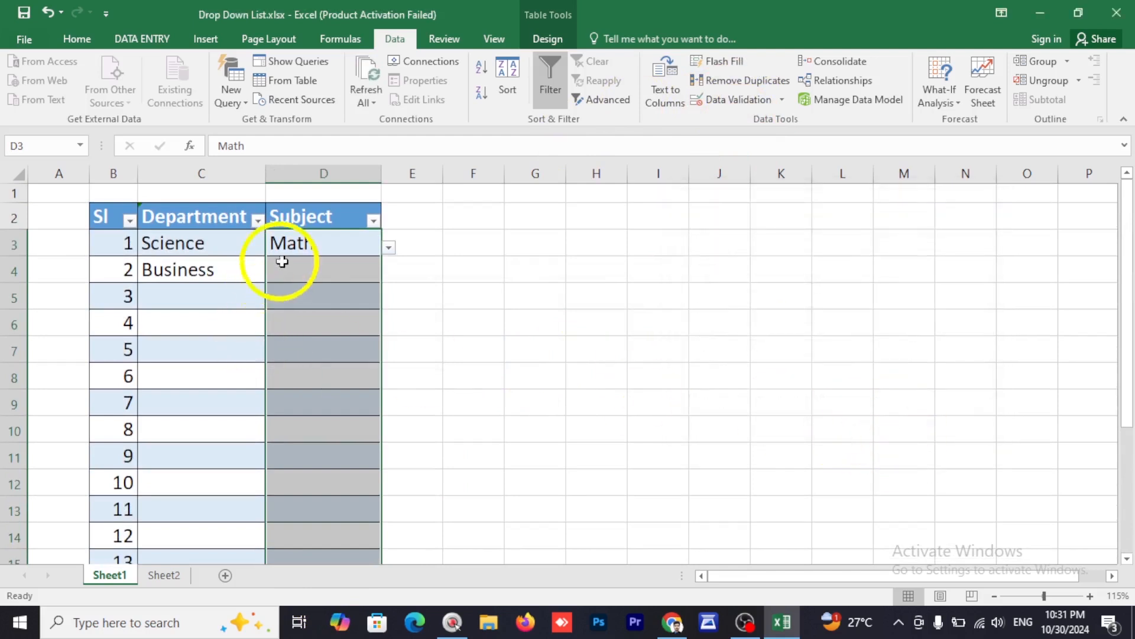
# Step: Check the Business subjects offered in D4's drop-down and choose Economics
pyautogui.click(327, 267)
pyautogui.click(389, 275)
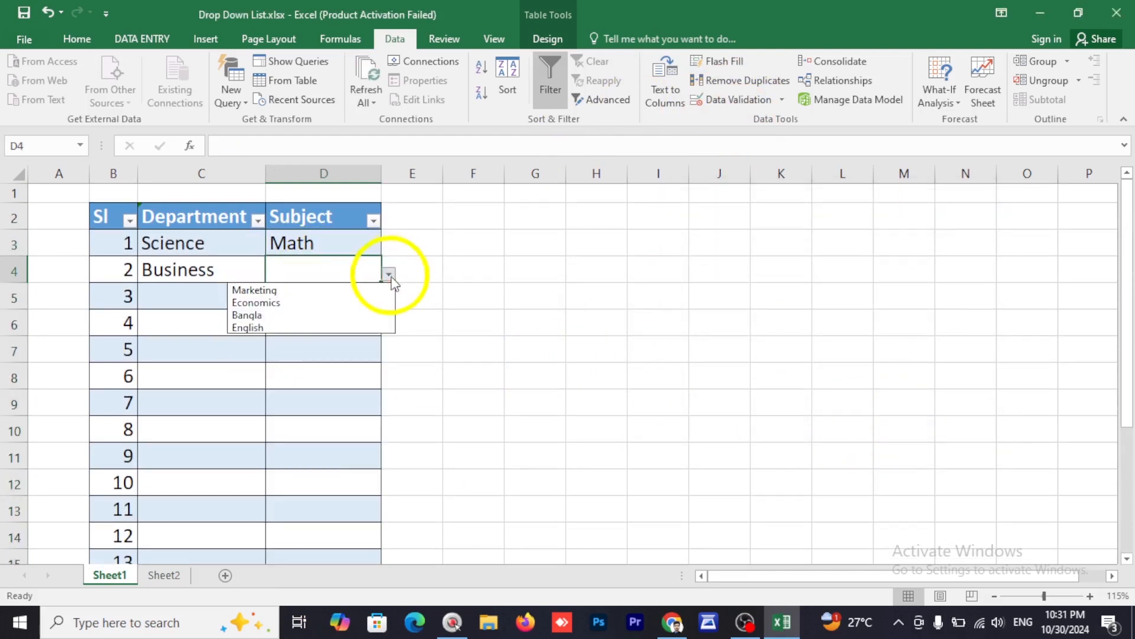
pyautogui.click(451, 314)
pyautogui.click(347, 316)
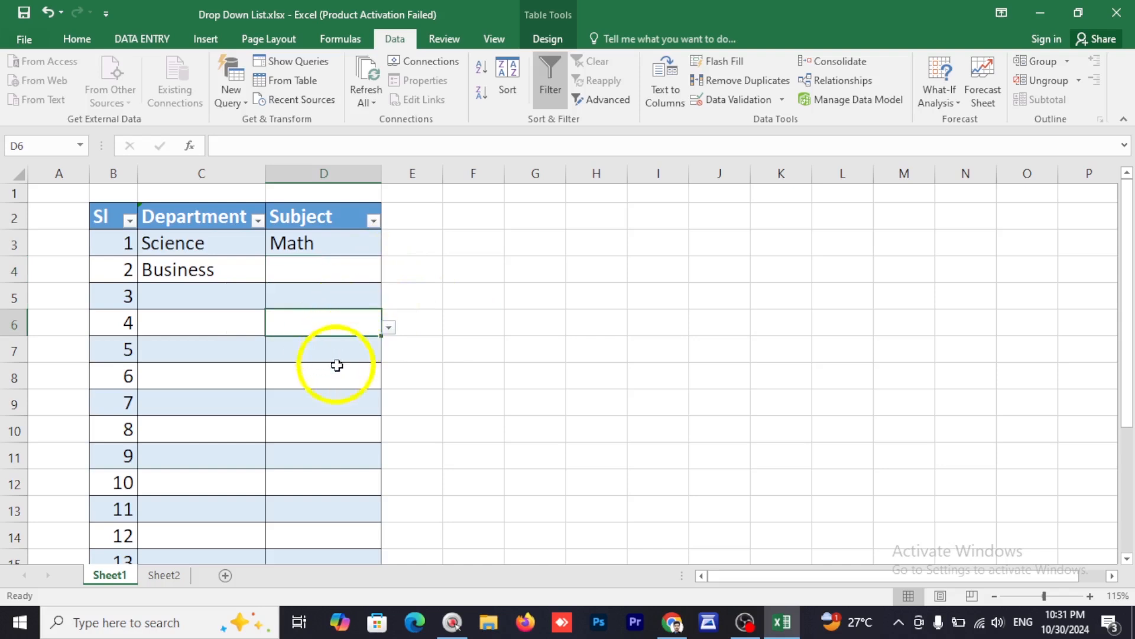
pyautogui.click(231, 275)
pyautogui.click(349, 269)
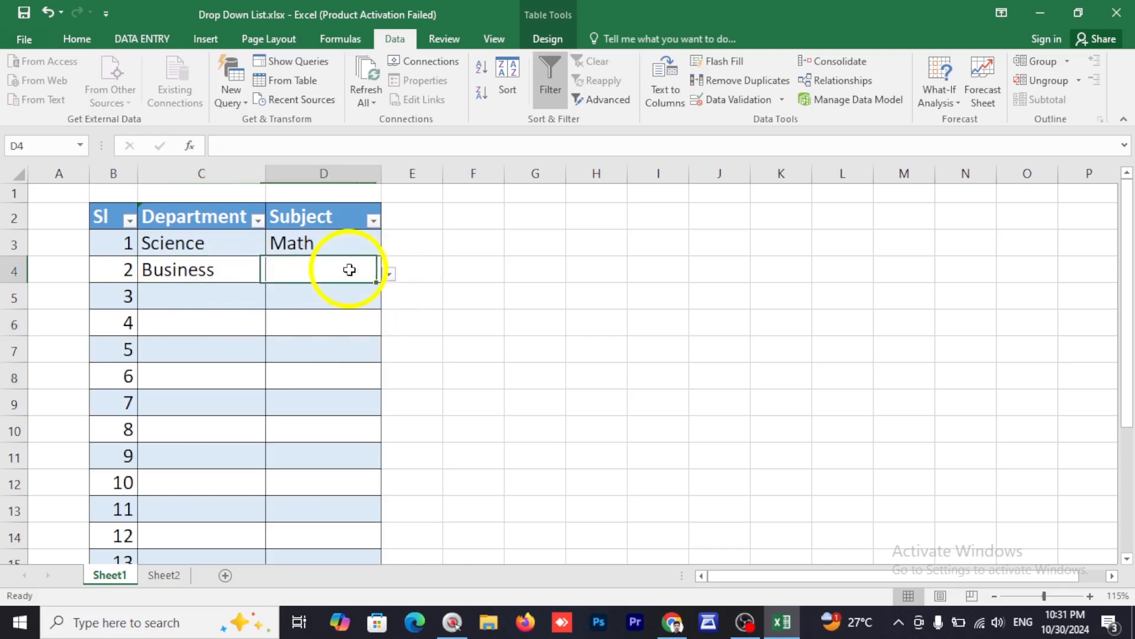
pyautogui.click(389, 273)
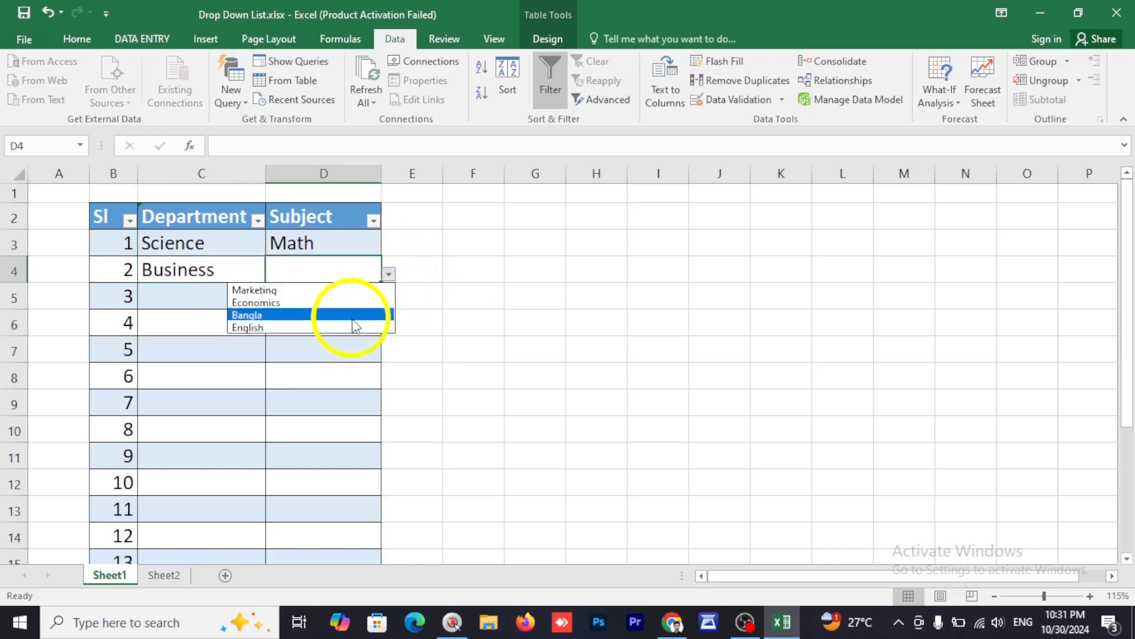
pyautogui.click(357, 303)
# Step: Fill row 5 from the drop-down lists with Humanities as the Department and Ict as the Subject
pyautogui.click(217, 296)
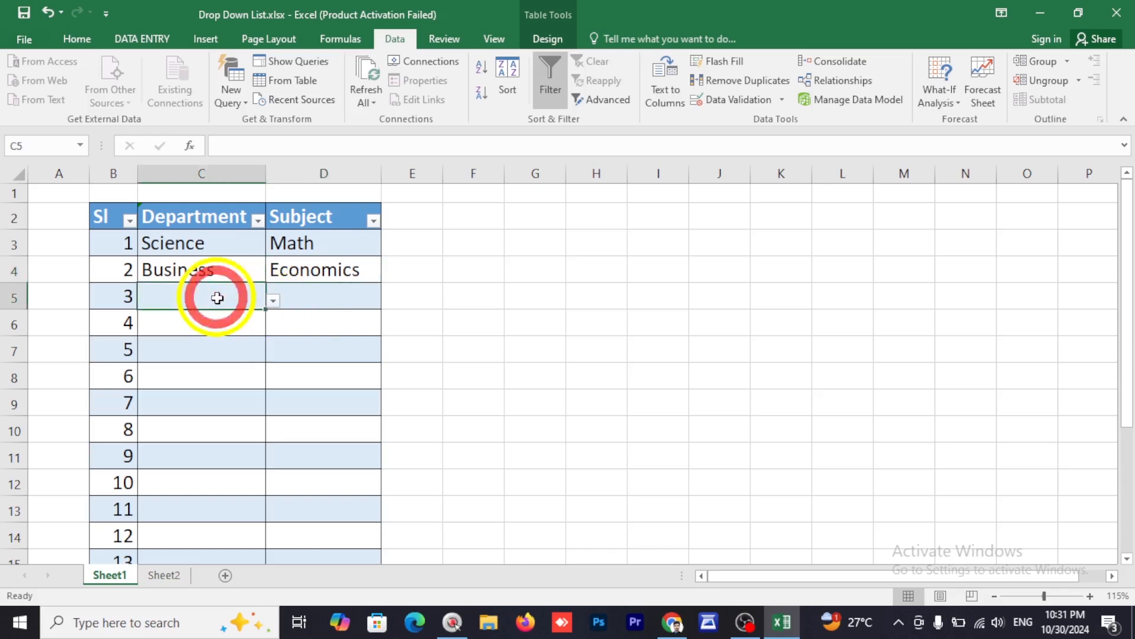
pyautogui.click(273, 303)
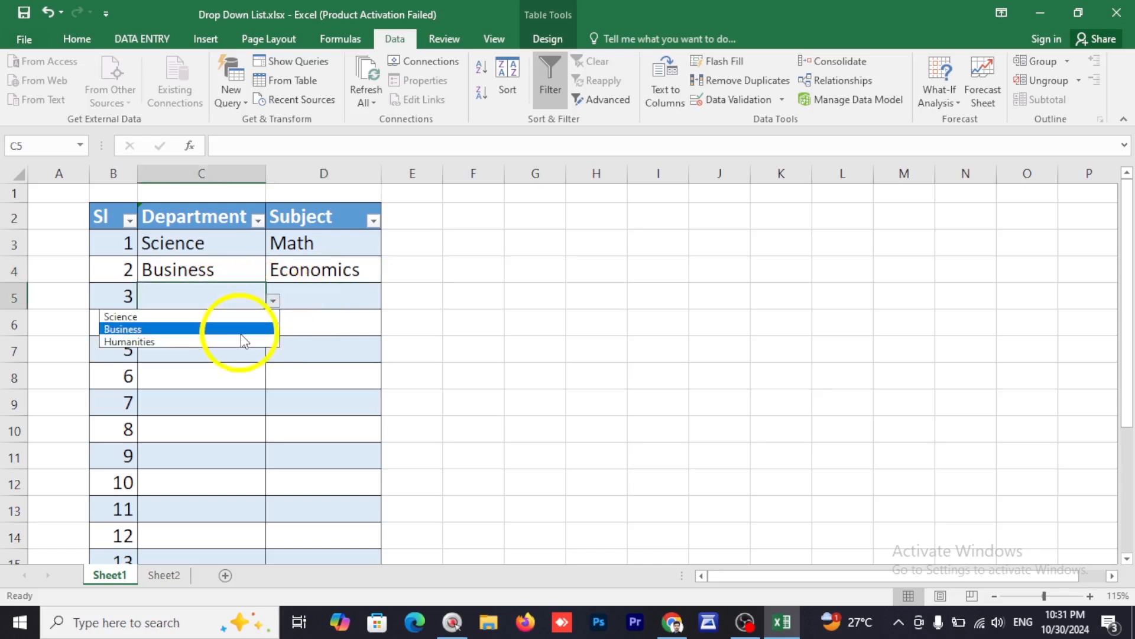
pyautogui.click(236, 341)
pyautogui.click(363, 305)
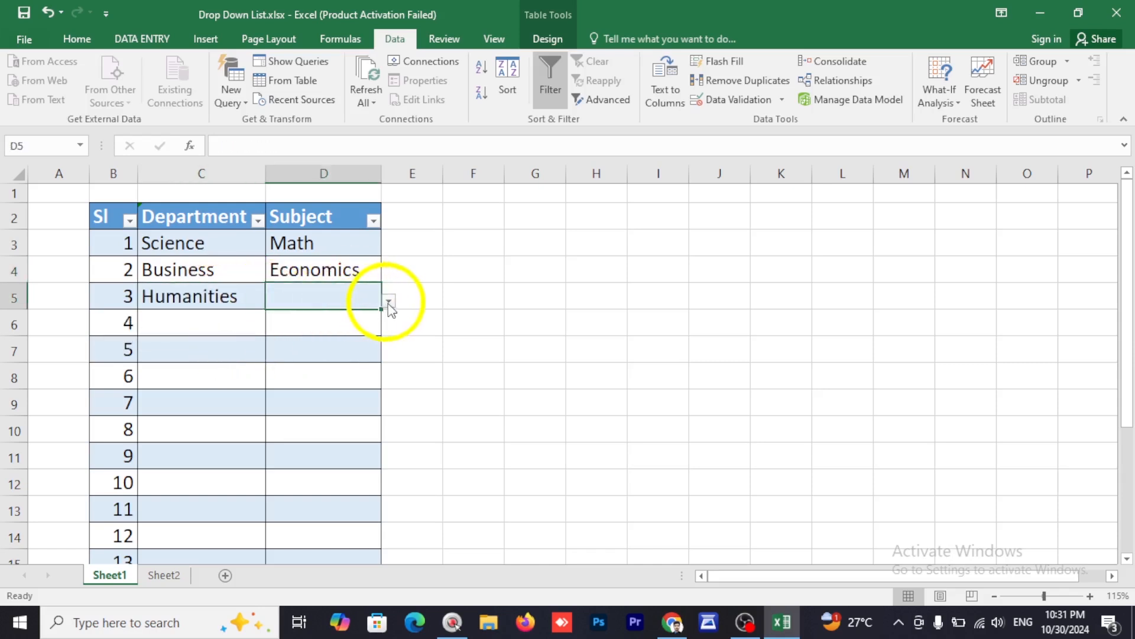
pyautogui.click(389, 301)
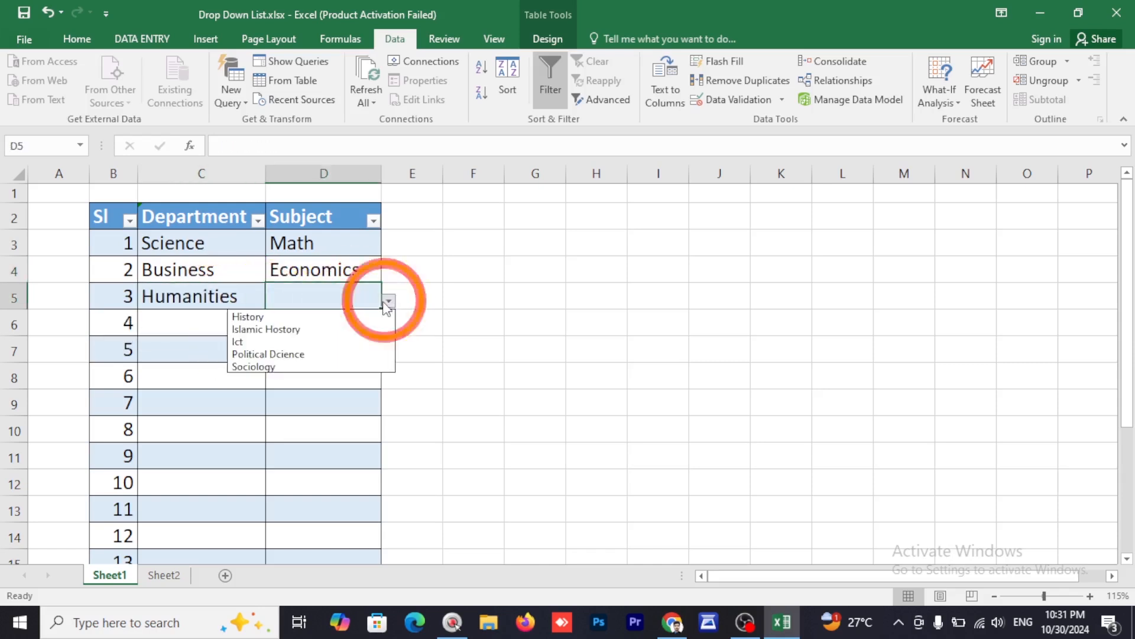
pyautogui.click(302, 341)
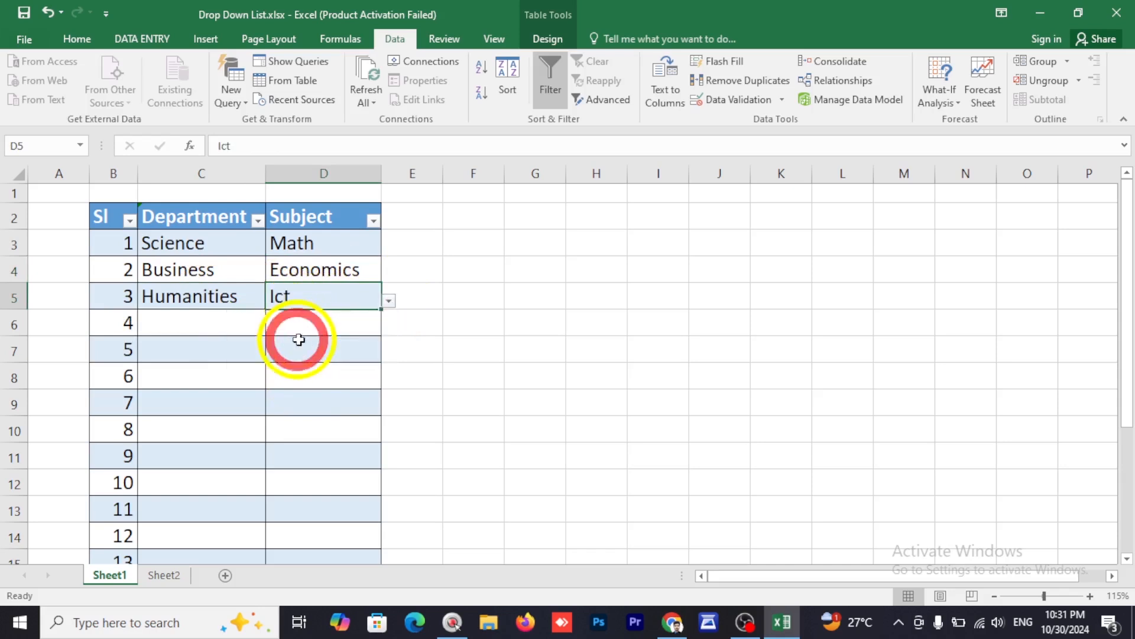
# Step: Add Biology to the end of the Science list in Sheet2 cell C8
pyautogui.click(155, 576)
pyautogui.click(166, 305)
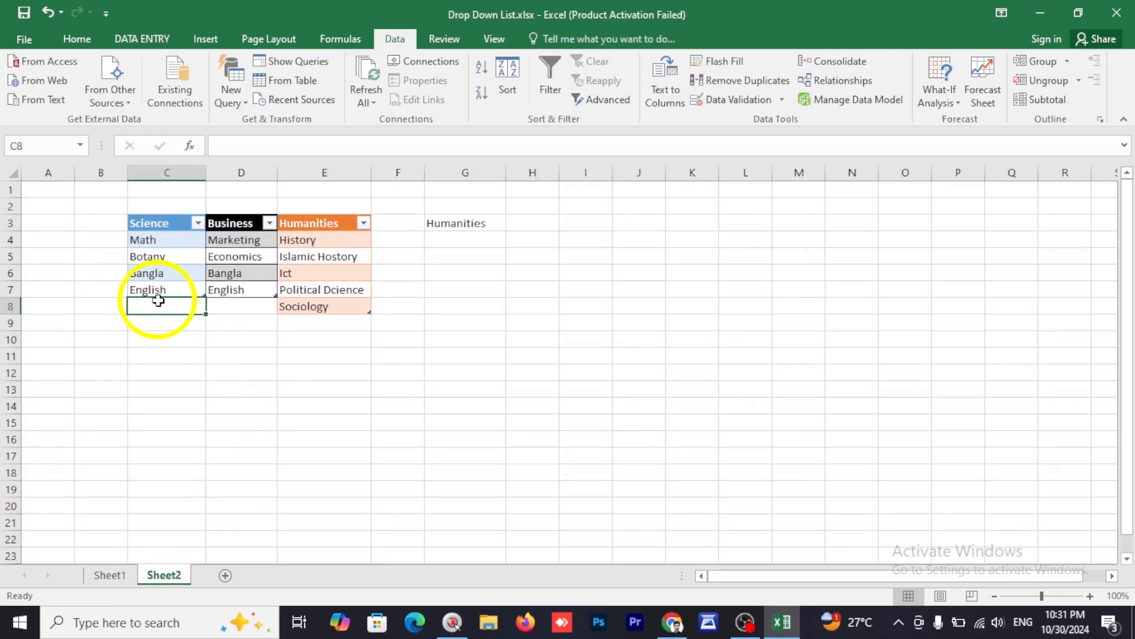
pyautogui.write('B')
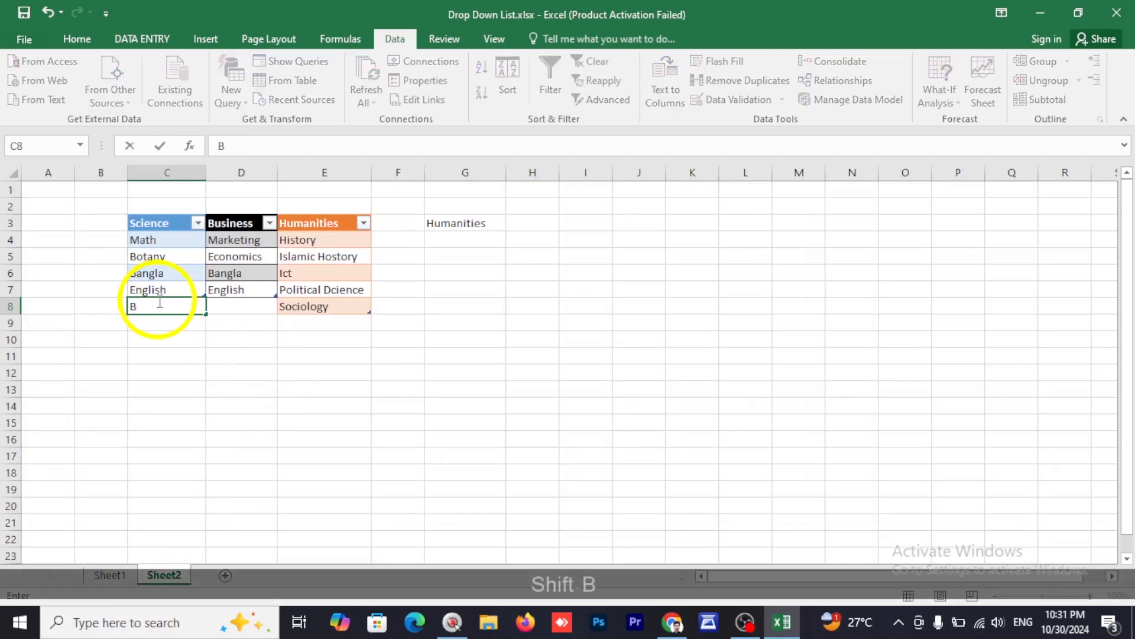
pyautogui.write('iol')
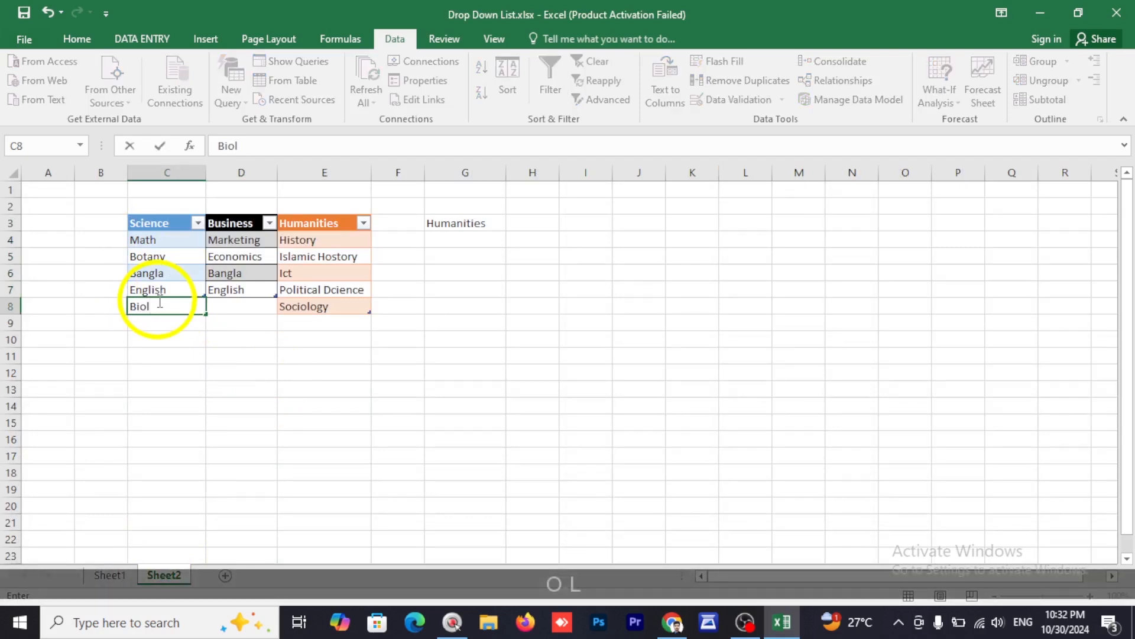
pyautogui.write('ogy')
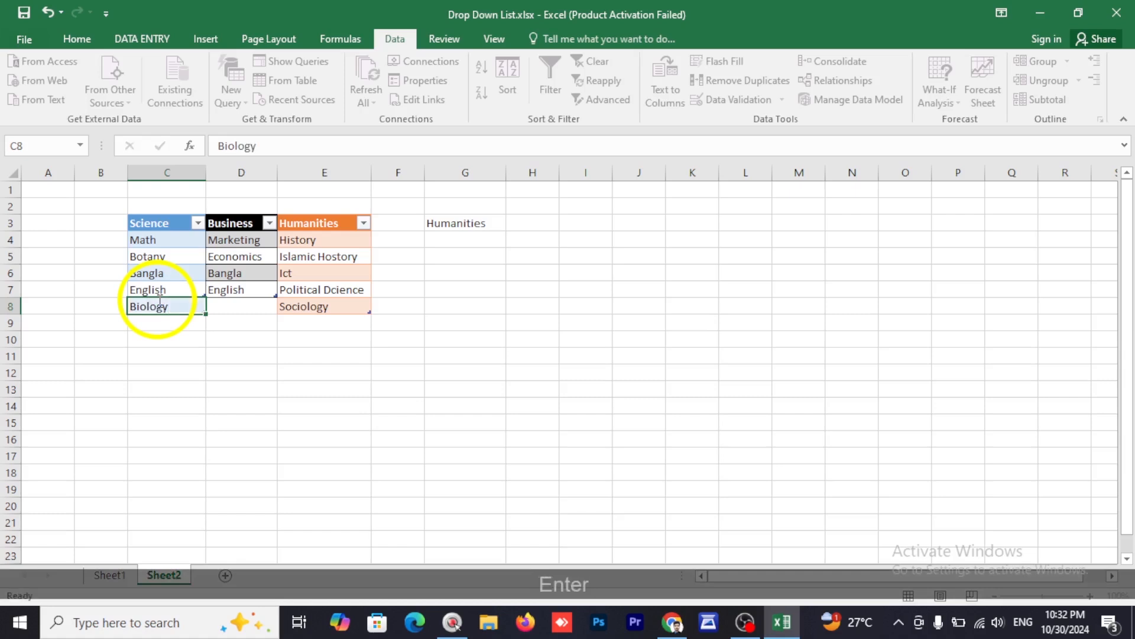
# Step: Add Accounting to the end of the Business list in cell D8
pyautogui.click(246, 301)
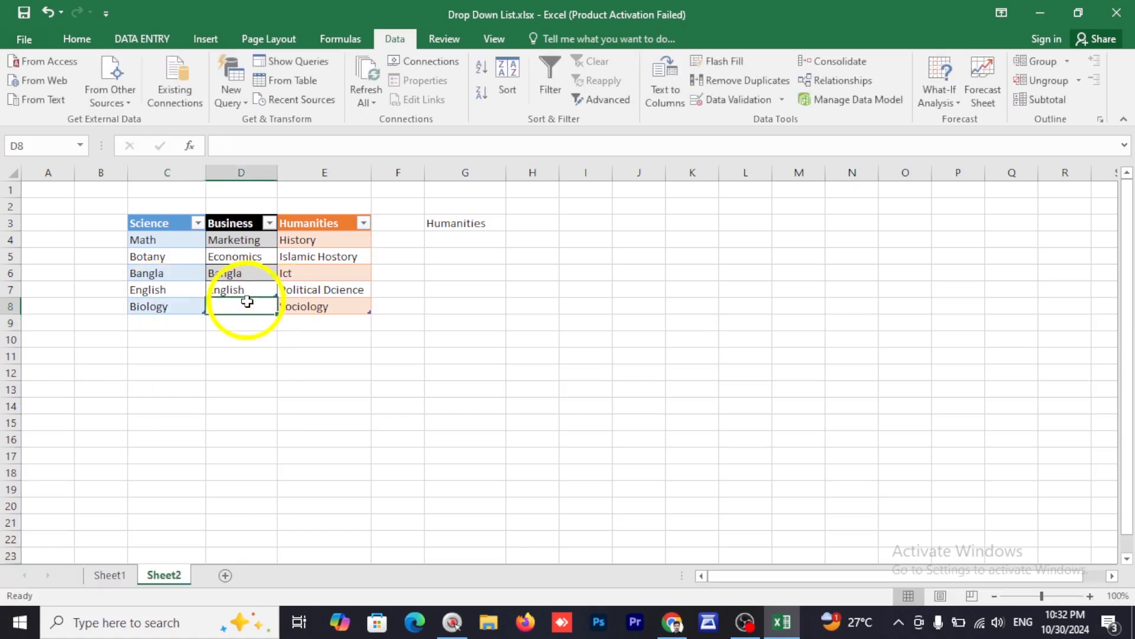
pyautogui.write('Account')
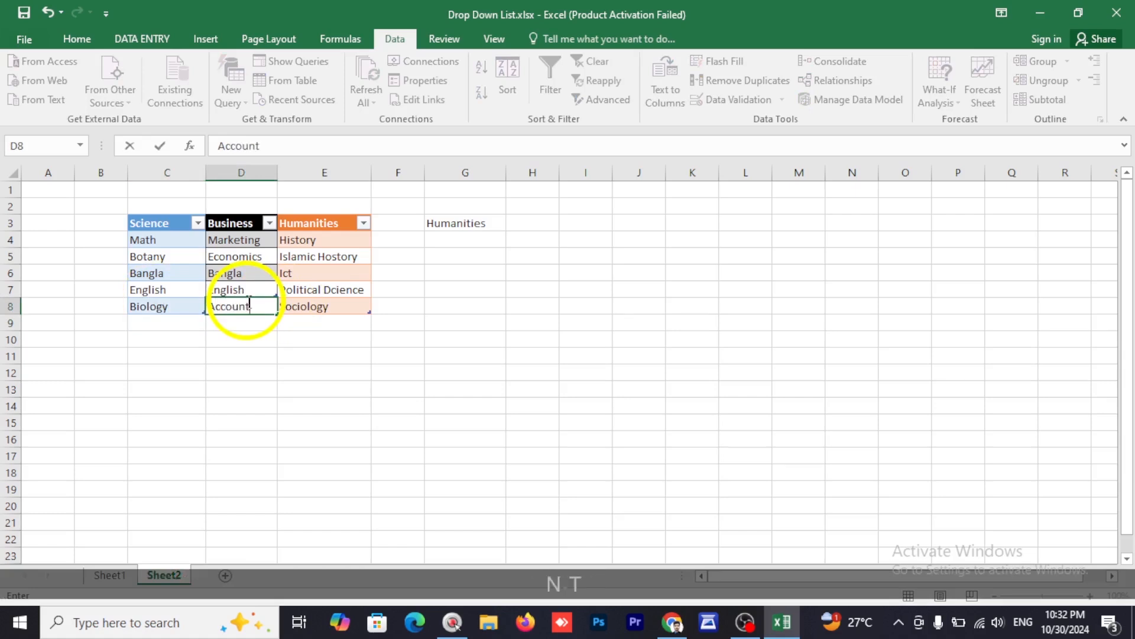
pyautogui.write('ing')
pyautogui.press('Return')
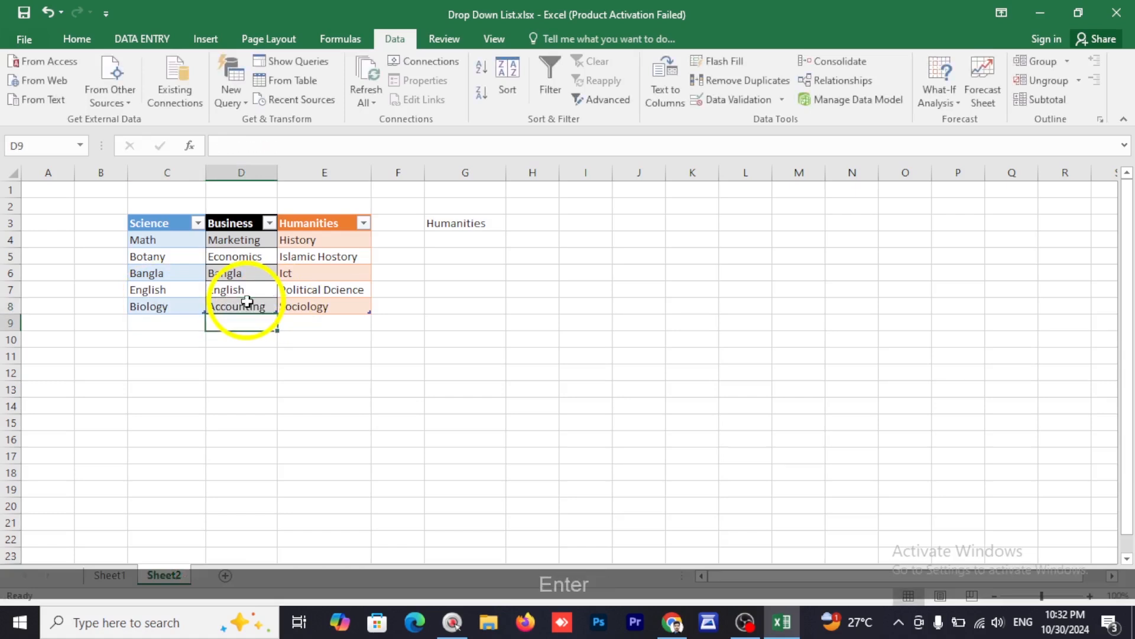
# Step: On Sheet1, choose Science as the Department in C6 and the added subject Biology in D6
pyautogui.click(109, 573)
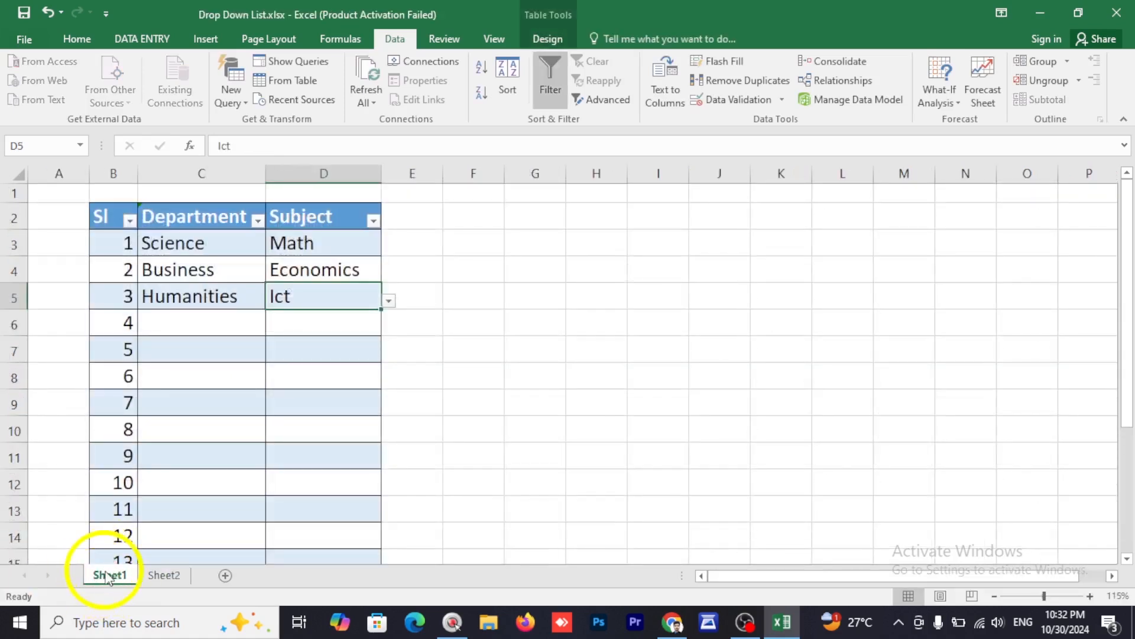
pyautogui.click(222, 331)
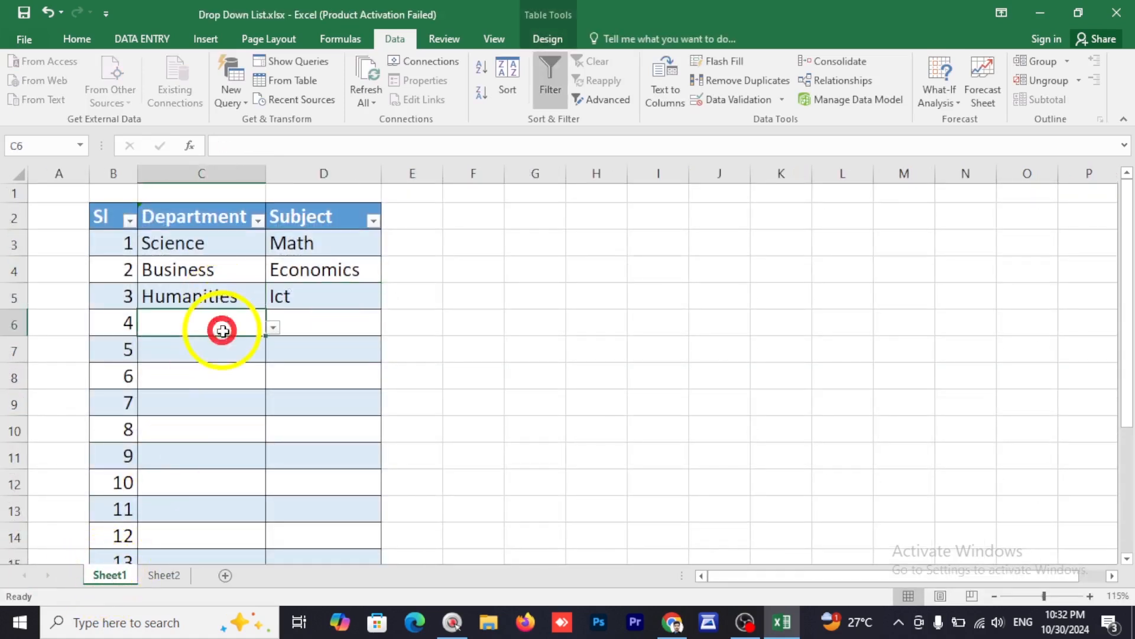
pyautogui.click(274, 329)
pyautogui.click(264, 337)
pyautogui.click(344, 325)
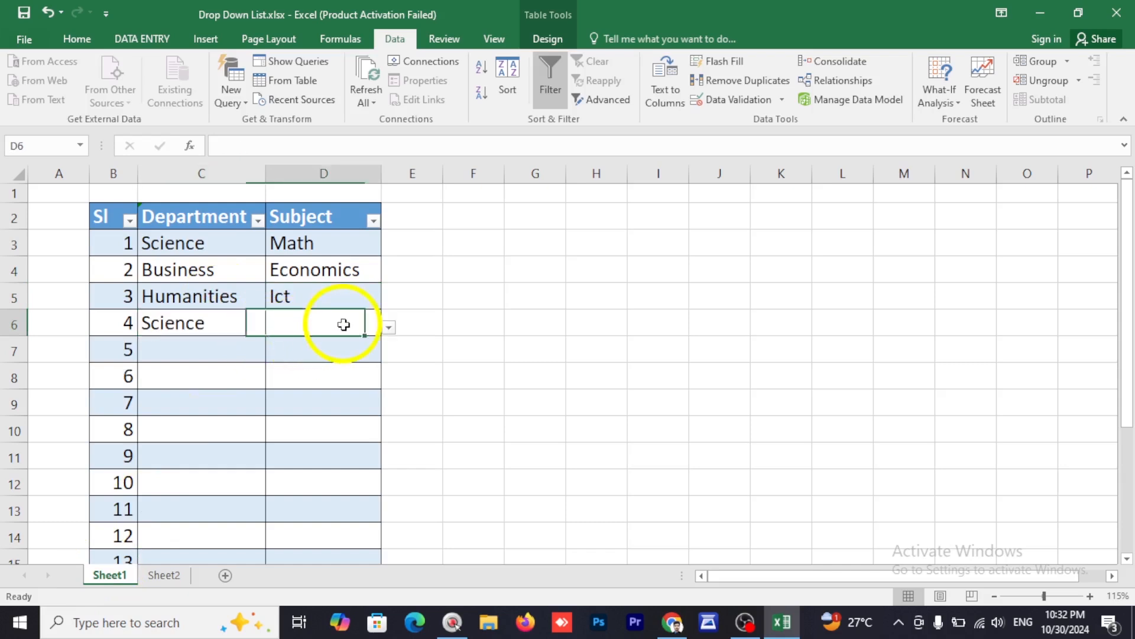
pyautogui.click(388, 327)
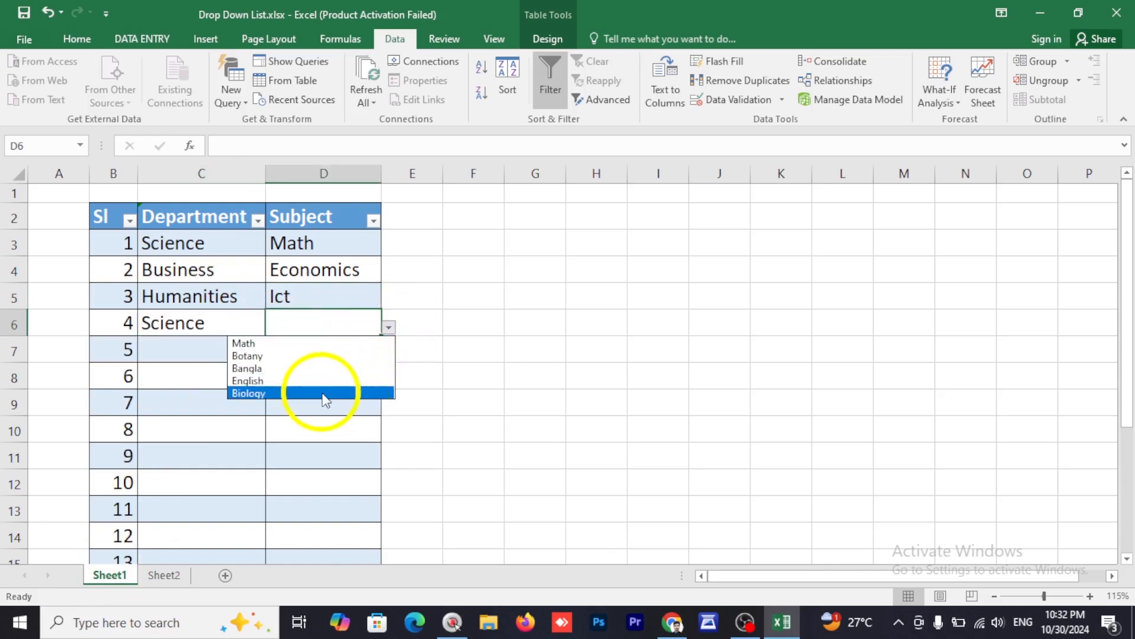
pyautogui.click(258, 392)
# Step: Choose Business as the Department in C7 and the added subject Accounting in D7
pyautogui.click(260, 355)
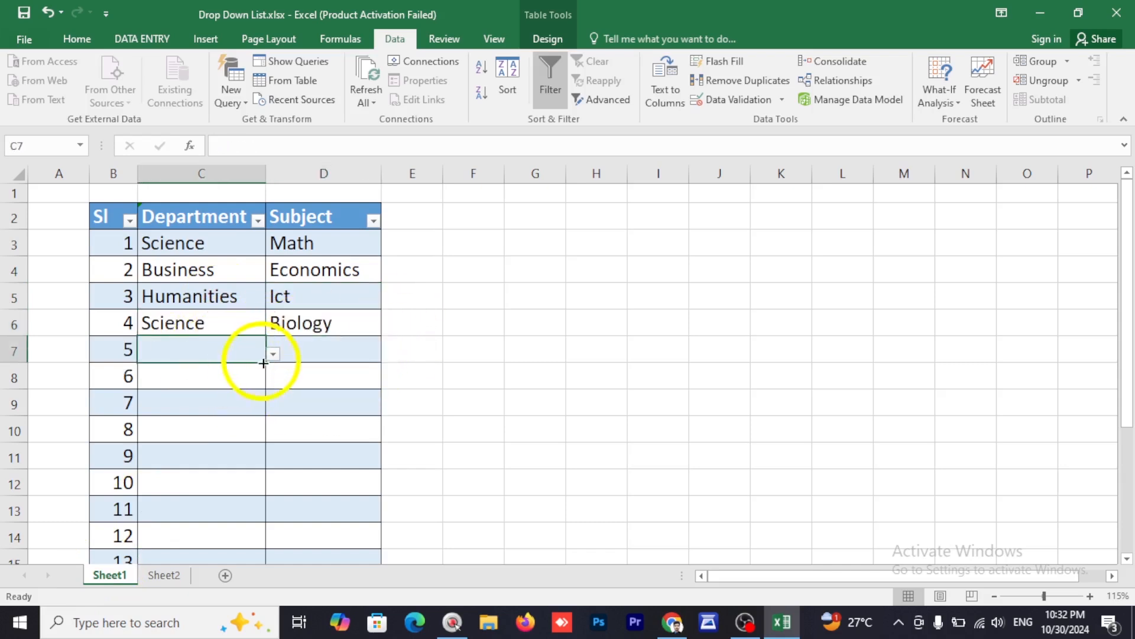
pyautogui.click(272, 354)
pyautogui.click(251, 382)
pyautogui.click(367, 350)
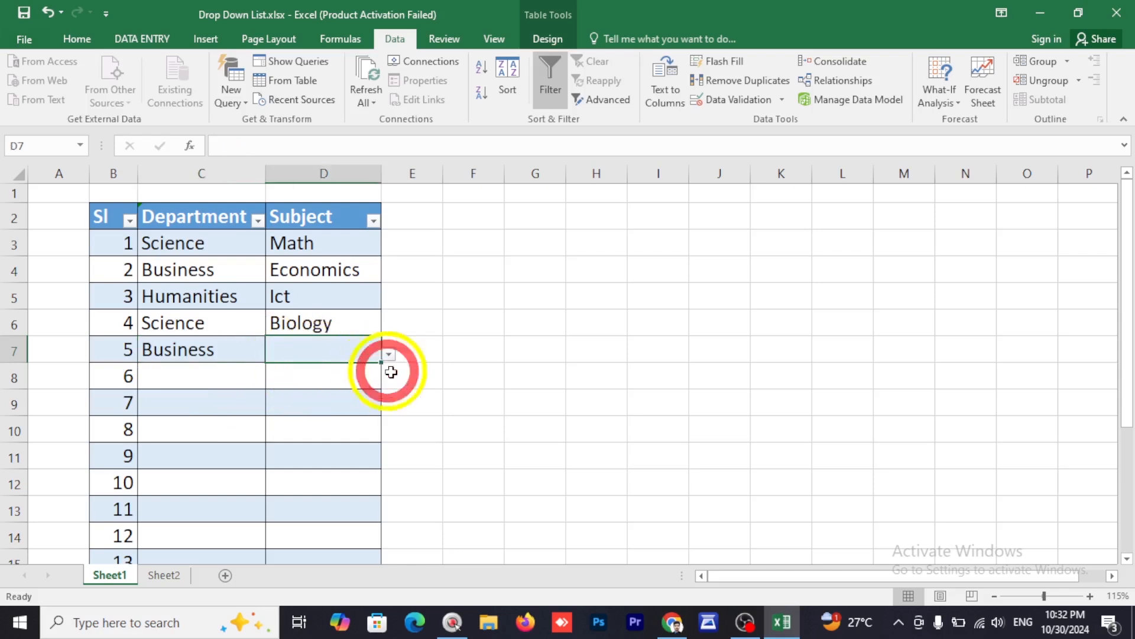
pyautogui.click(389, 353)
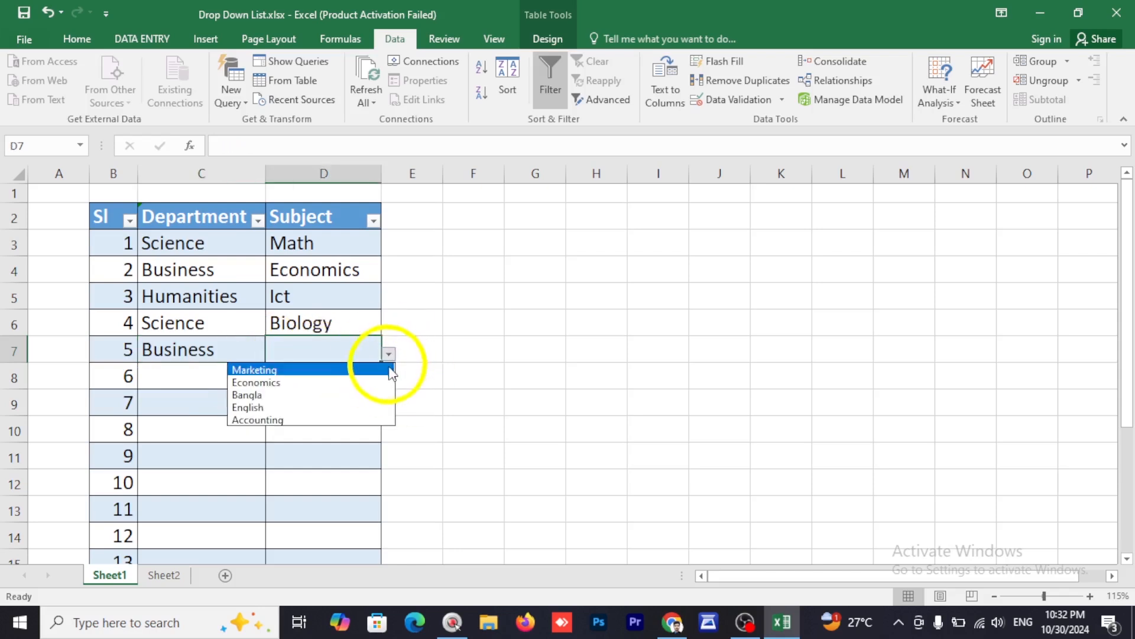
pyautogui.click(366, 420)
# Step: Choose Humanities as the Department in C8 and Sociology as its Subject in D8
pyautogui.click(243, 383)
pyautogui.click(273, 381)
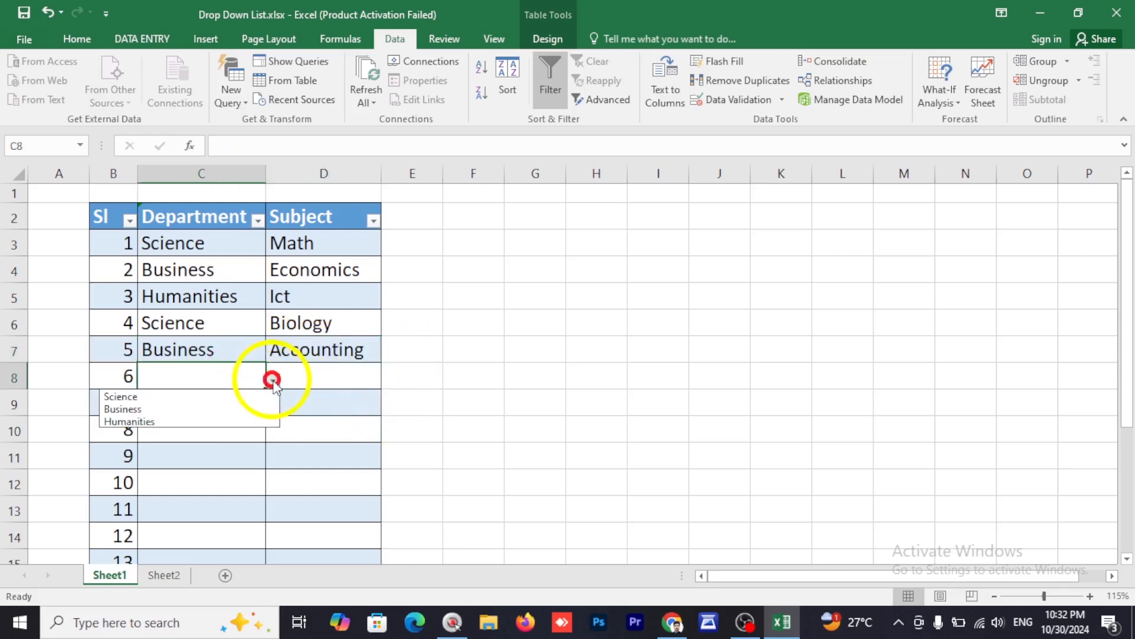
pyautogui.click(263, 420)
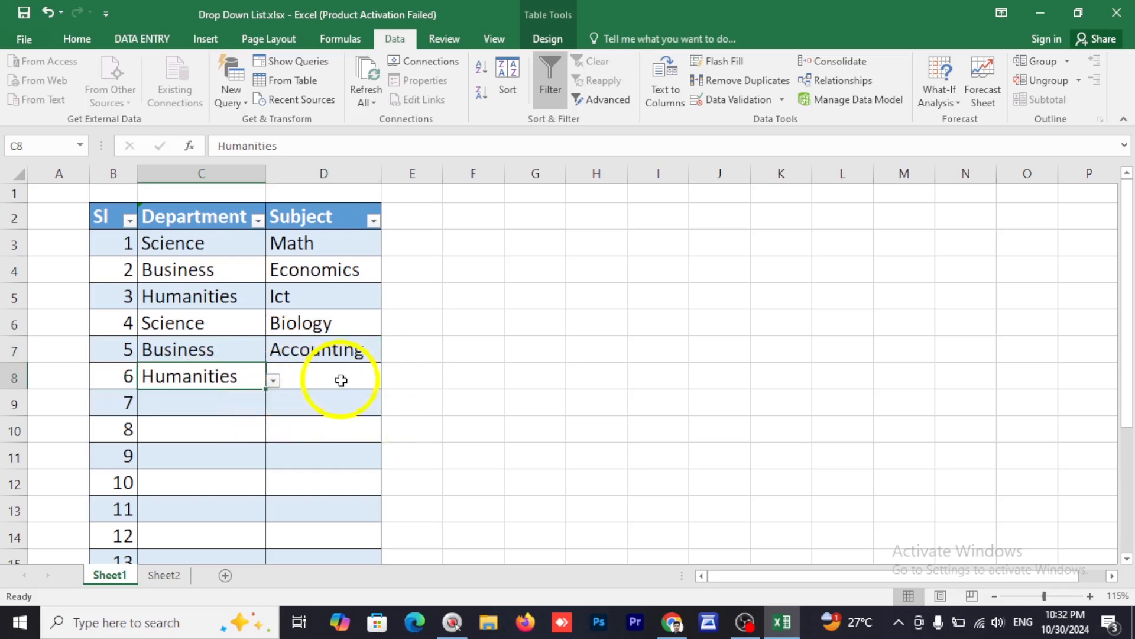
pyautogui.click(337, 380)
pyautogui.click(388, 381)
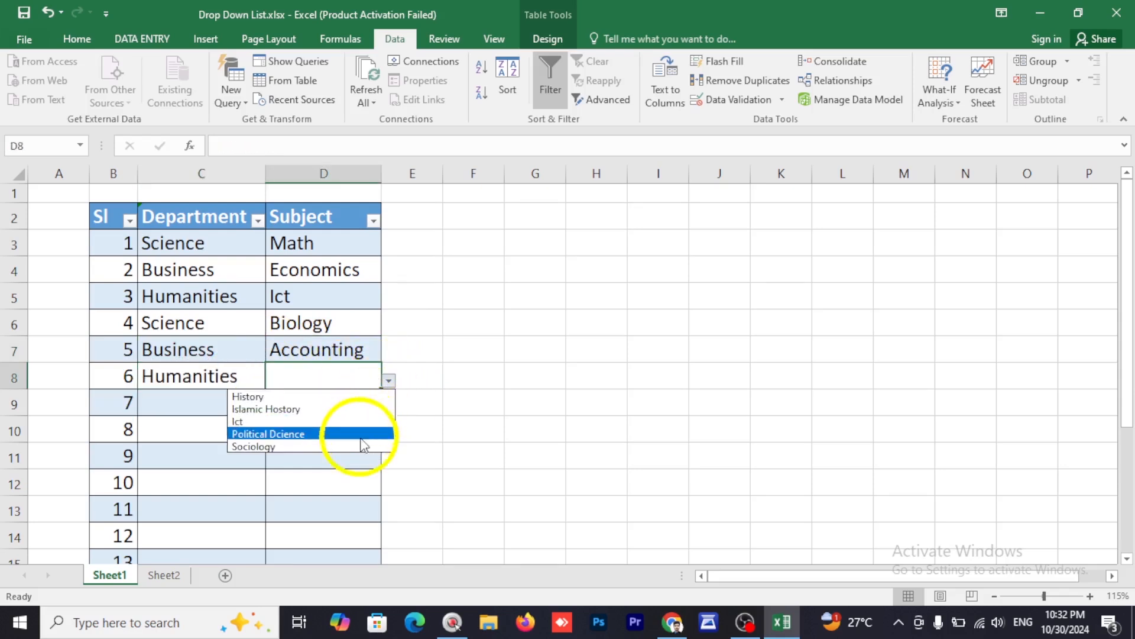
pyautogui.click(281, 448)
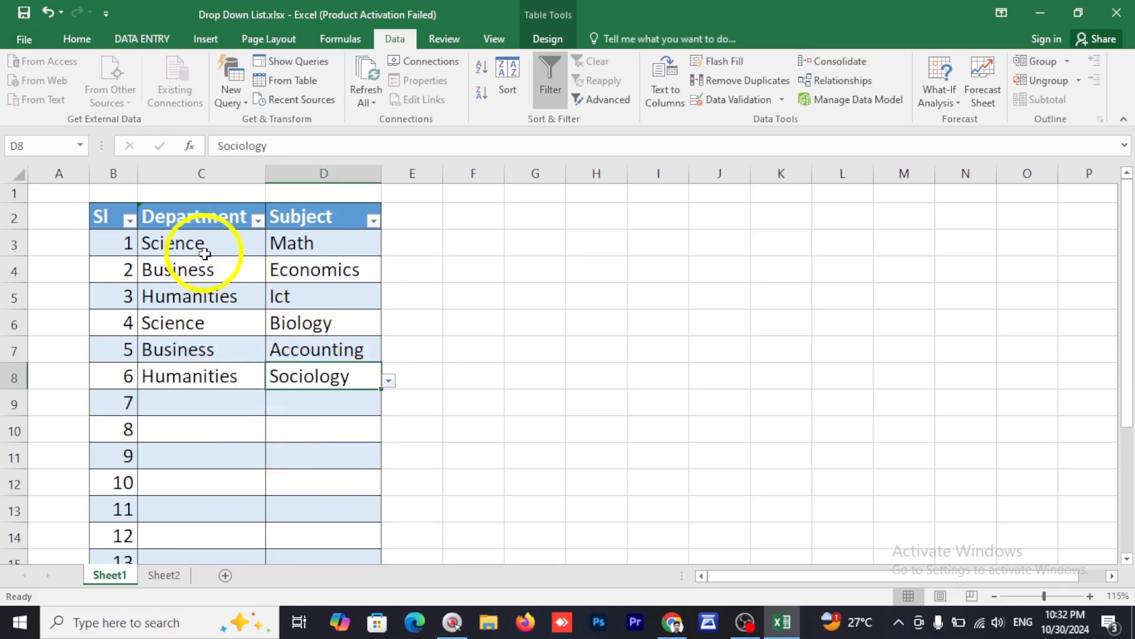
pyautogui.moveTo(204, 253); pyautogui.dragTo(330, 537)
pyautogui.scroll(2, 294, 458)
# Step: Choose Science as the Department in C9 and Math as its Subject in D9
pyautogui.click(252, 403)
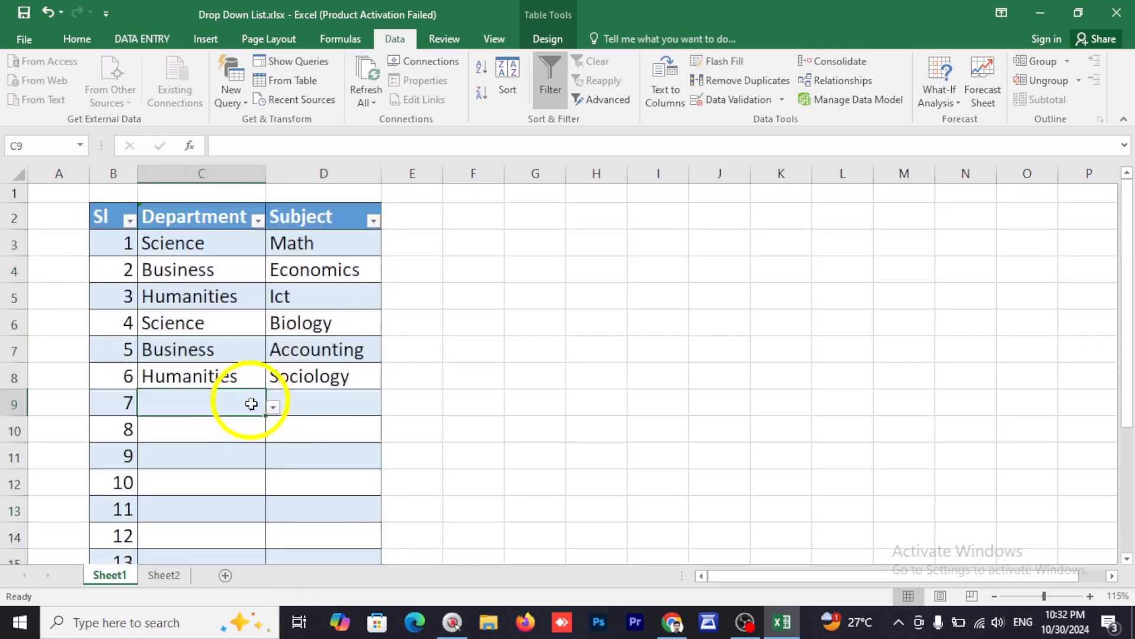
pyautogui.click(274, 407)
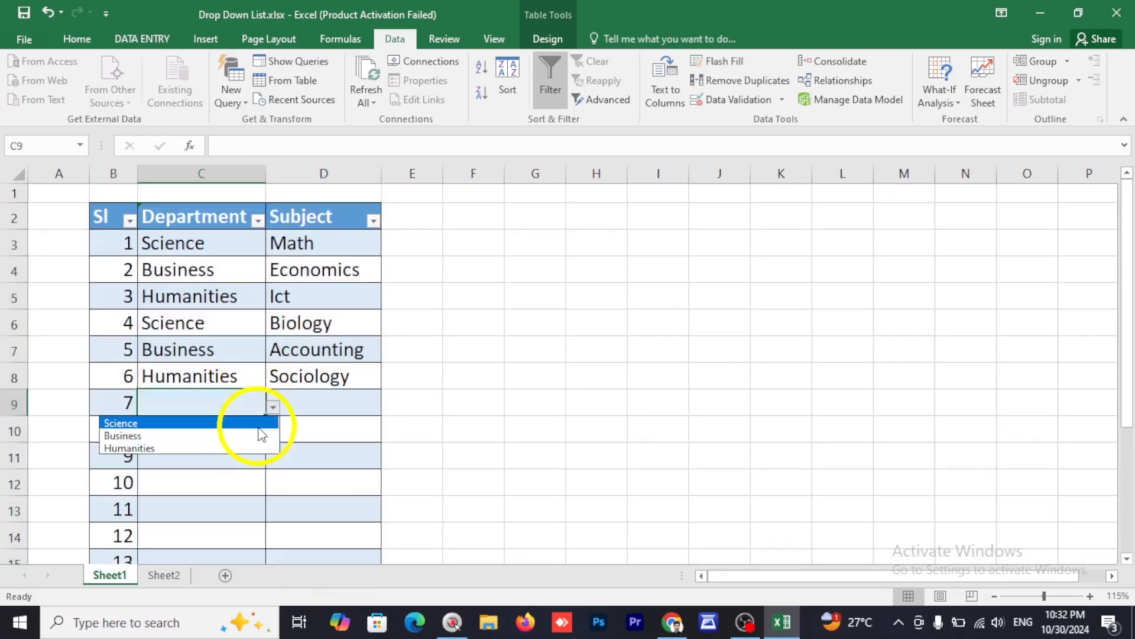
pyautogui.click(262, 421)
pyautogui.click(357, 395)
pyautogui.click(389, 407)
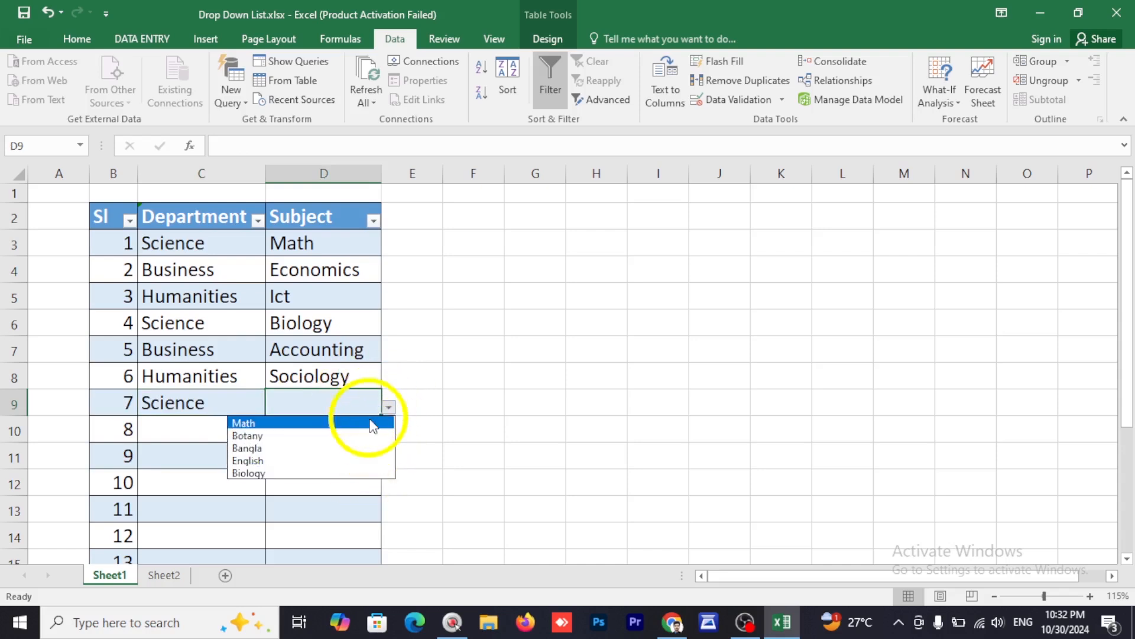
pyautogui.click(367, 420)
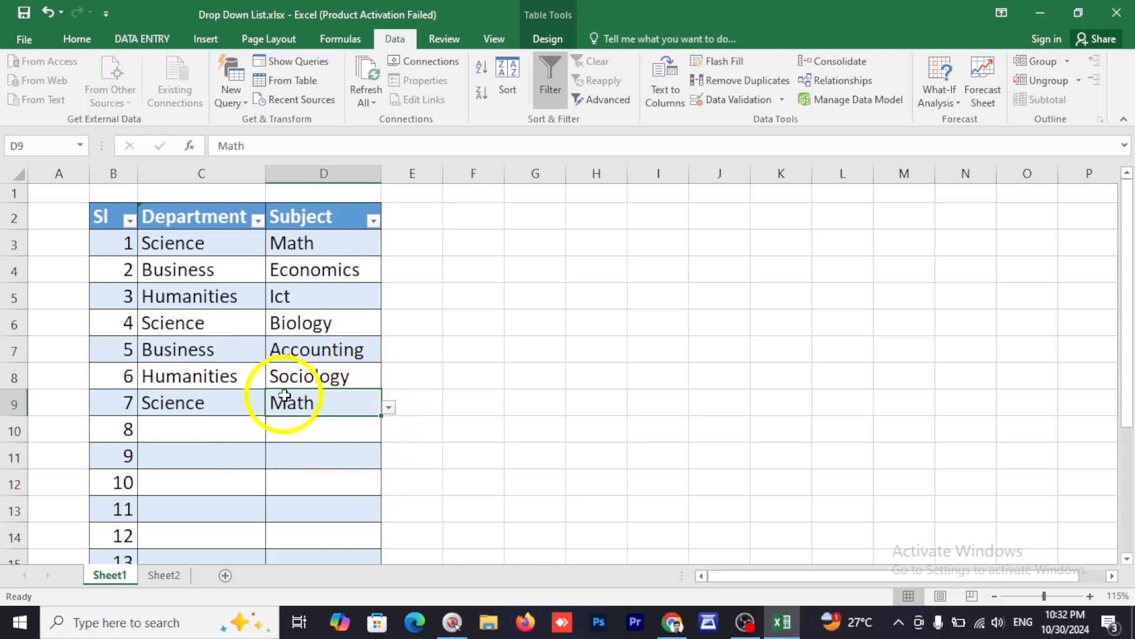
pyautogui.scroll(-4, 406, 360)
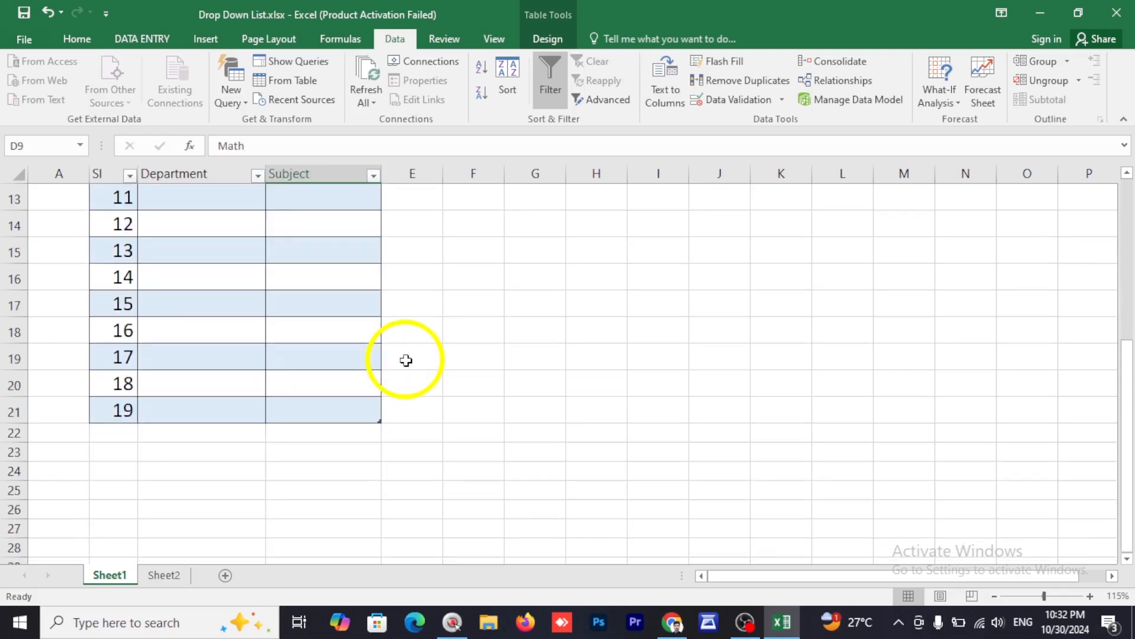